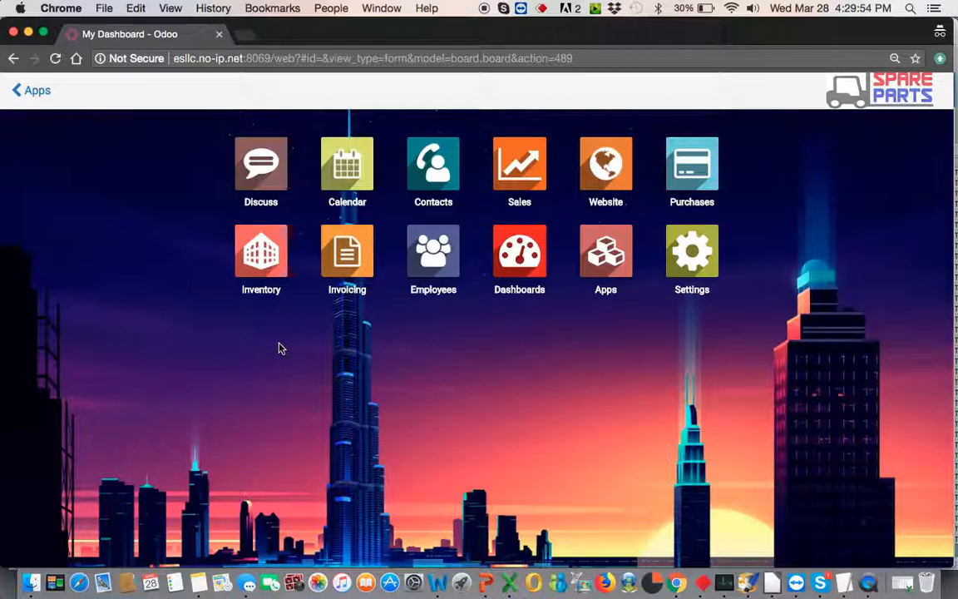
# Open the customer list in the Sales module.
pyautogui.click(510, 180)
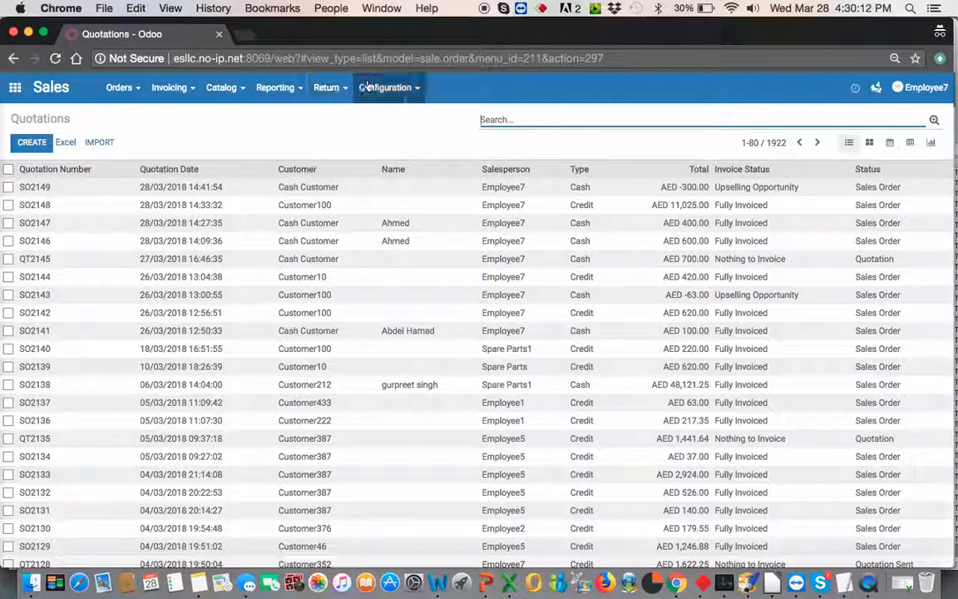
pyautogui.click(138, 91)
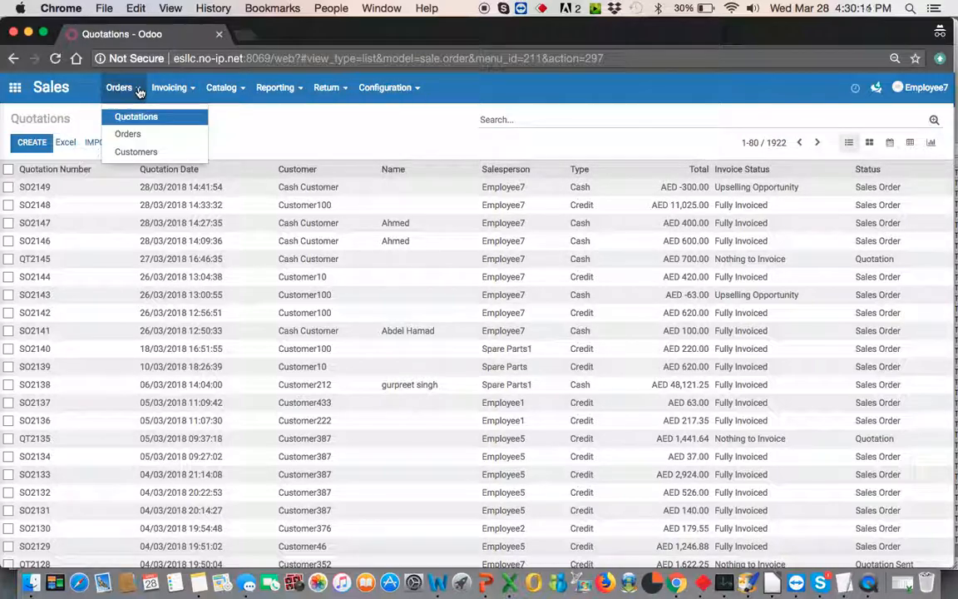
pyautogui.click(152, 153)
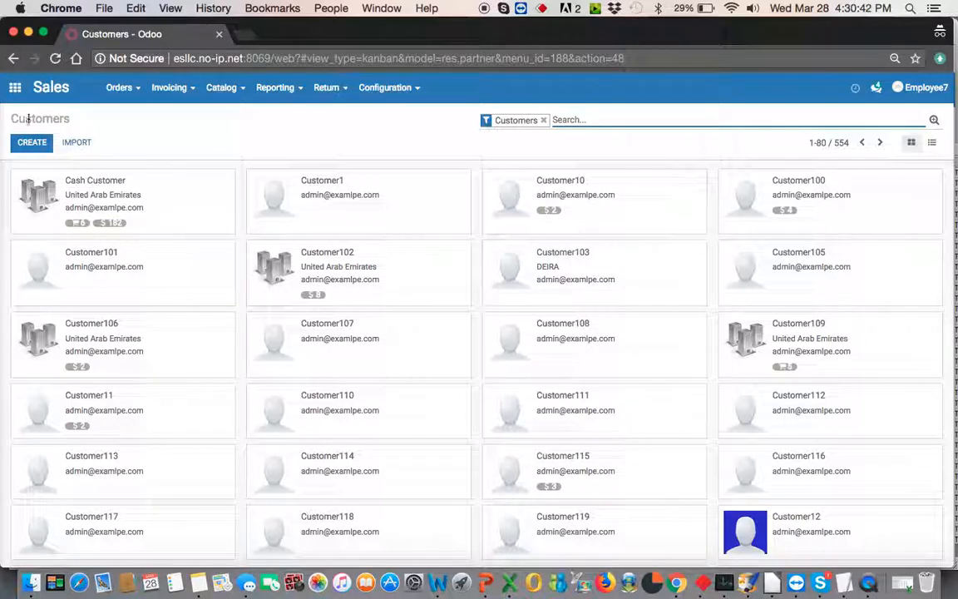
# Start a new customer record as a company, with United Arab Emirates as the country and Dubai as the state.
pyautogui.click(37, 147)
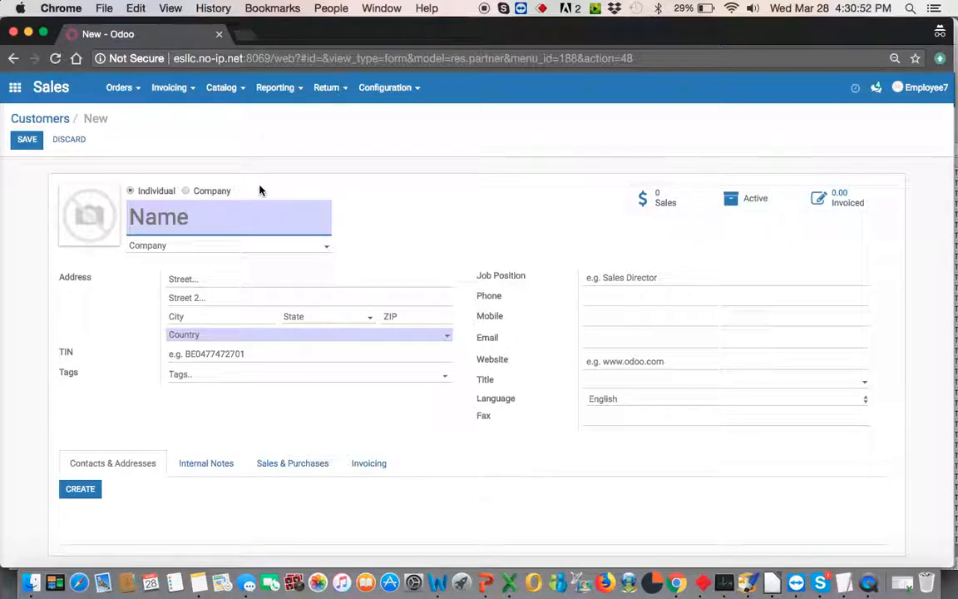
pyautogui.click(187, 192)
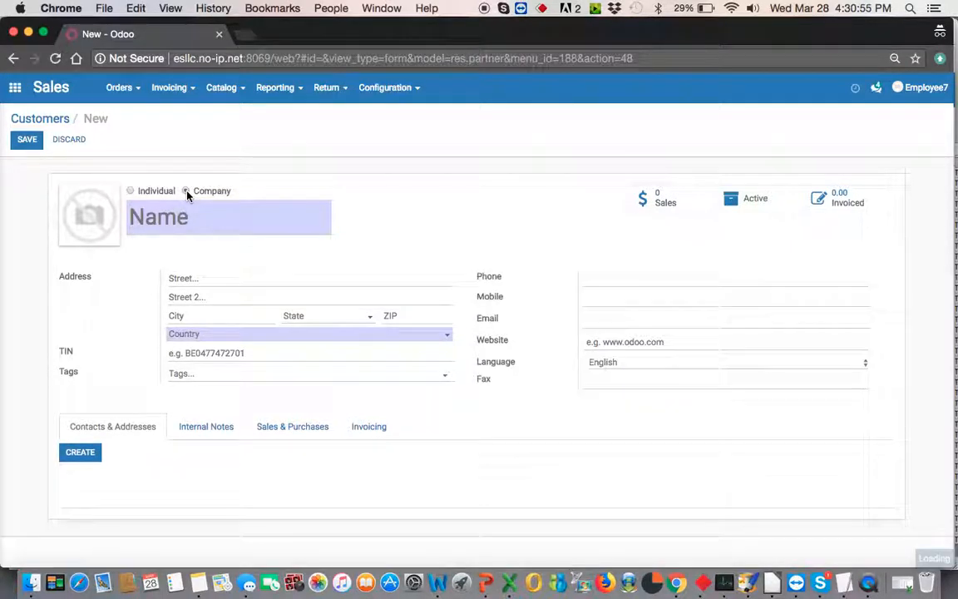
pyautogui.click(150, 216)
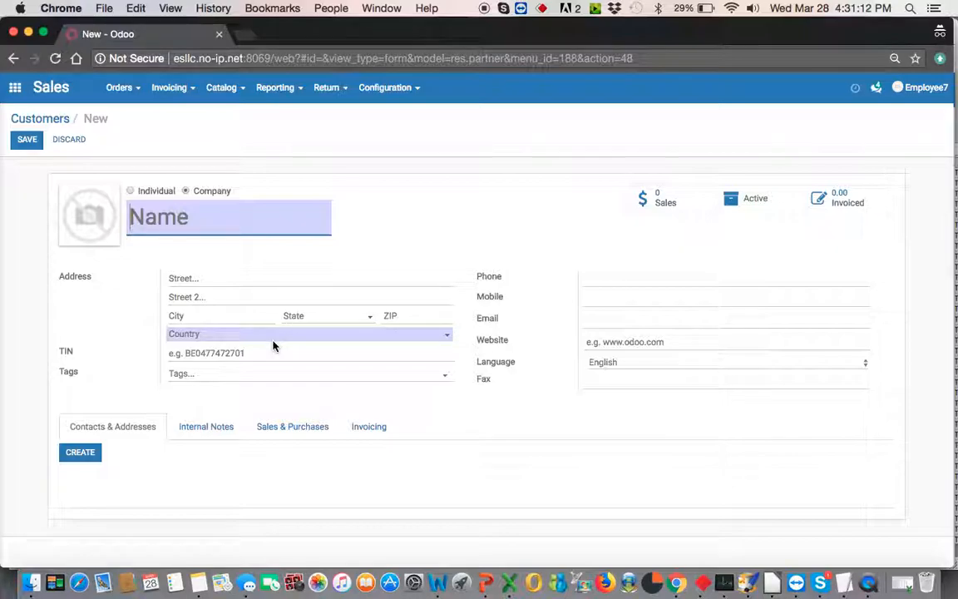
pyautogui.click(248, 335)
pyautogui.write('ae')
pyautogui.press('Return')
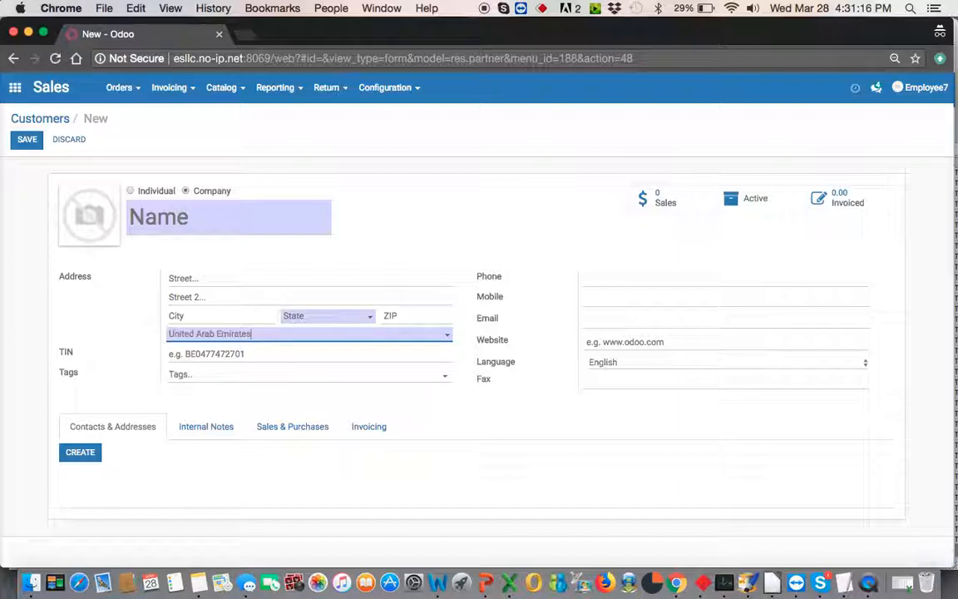
pyautogui.click(350, 317)
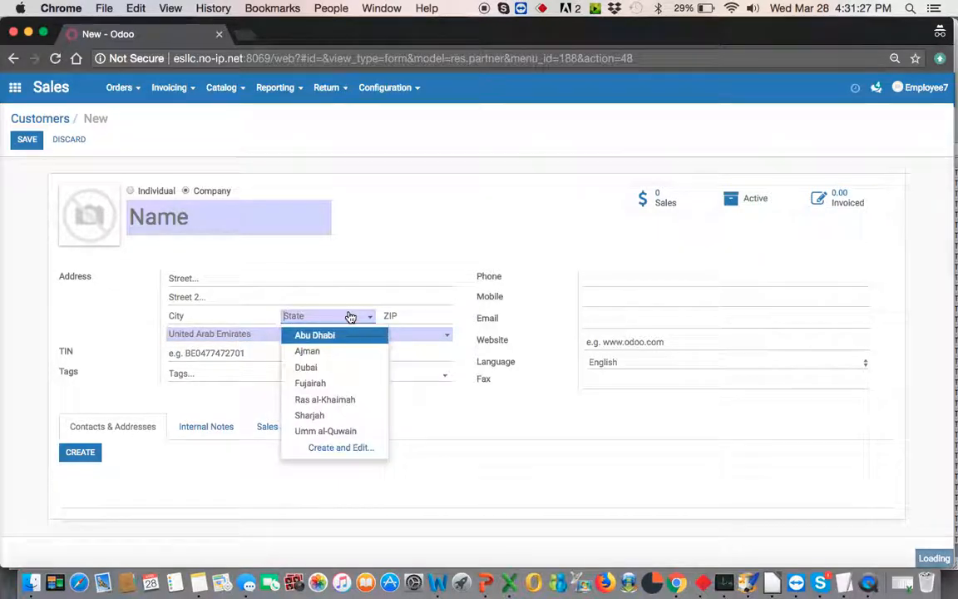
pyautogui.click(341, 376)
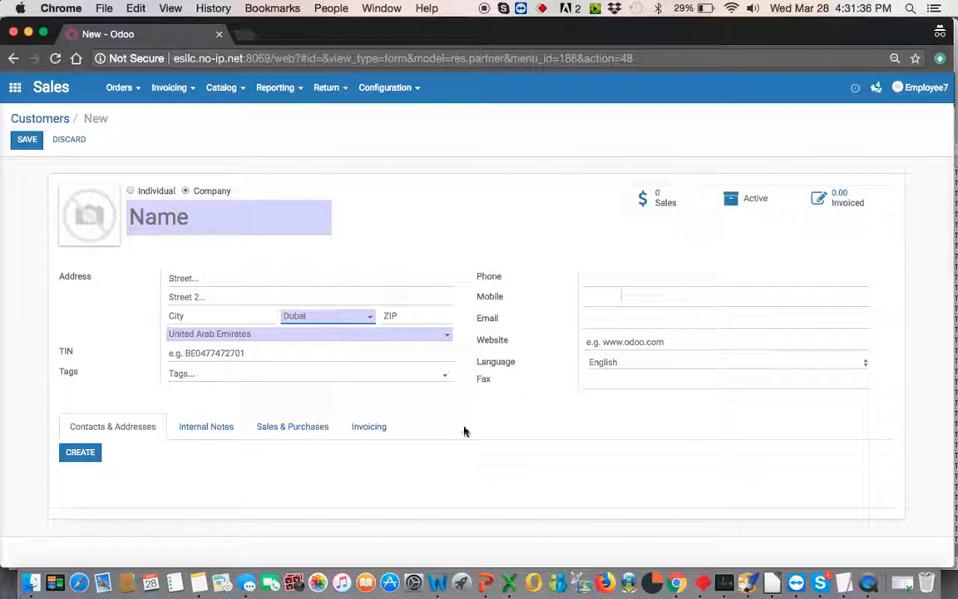
# Mark the new customer as tax applicable in its invoicing details and select the TRN number field.
pyautogui.click(364, 429)
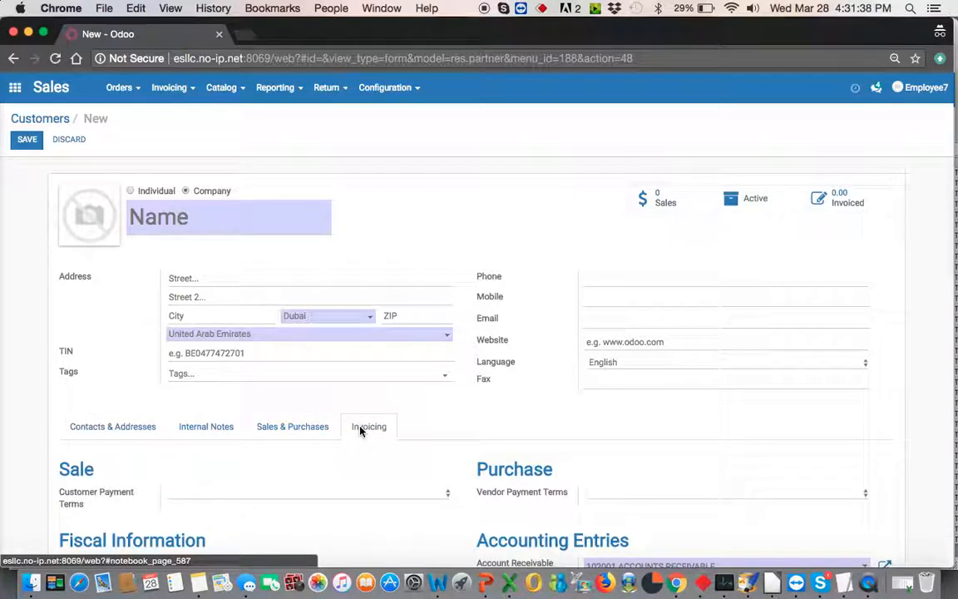
pyautogui.scroll(-3, 360, 430)
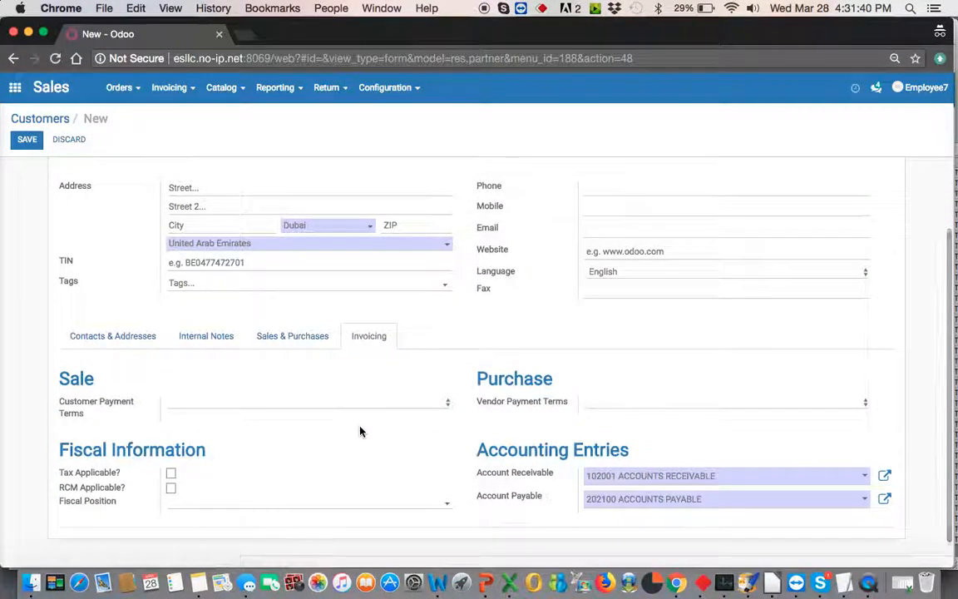
pyautogui.scroll(-1, 361, 432)
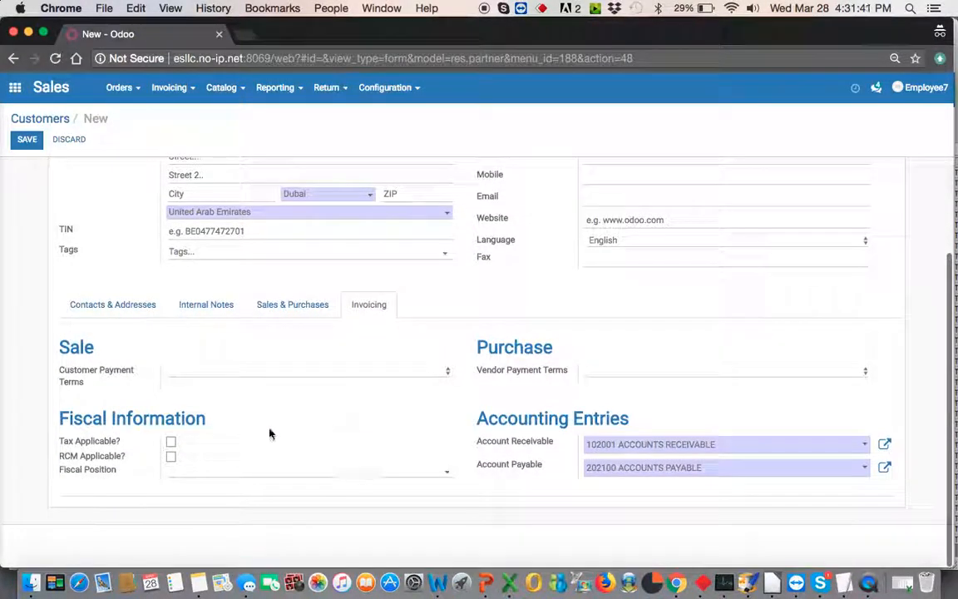
pyautogui.click(172, 445)
pyautogui.click(205, 454)
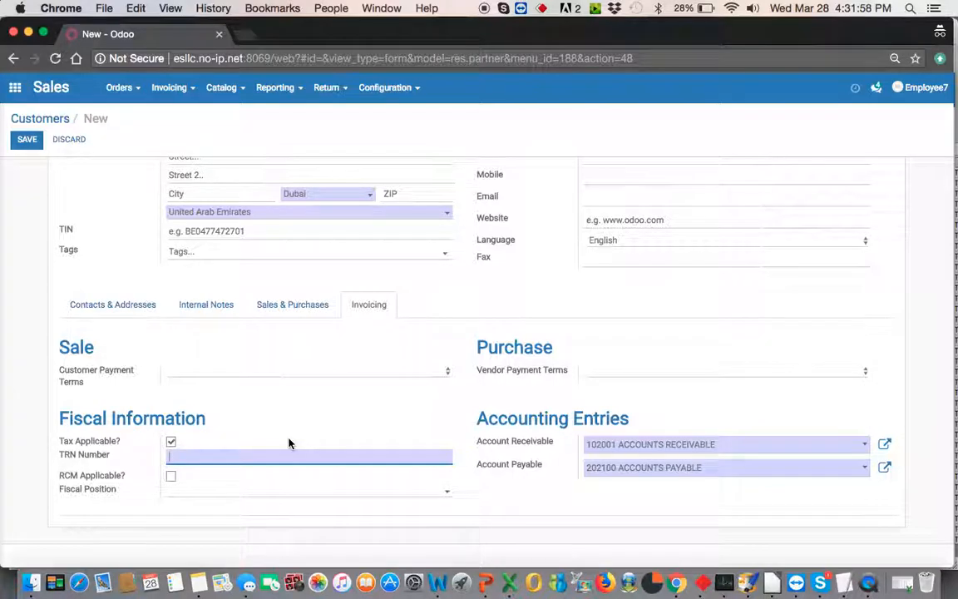
pyautogui.scroll(1, 288, 443)
pyautogui.scroll(5, 289, 443)
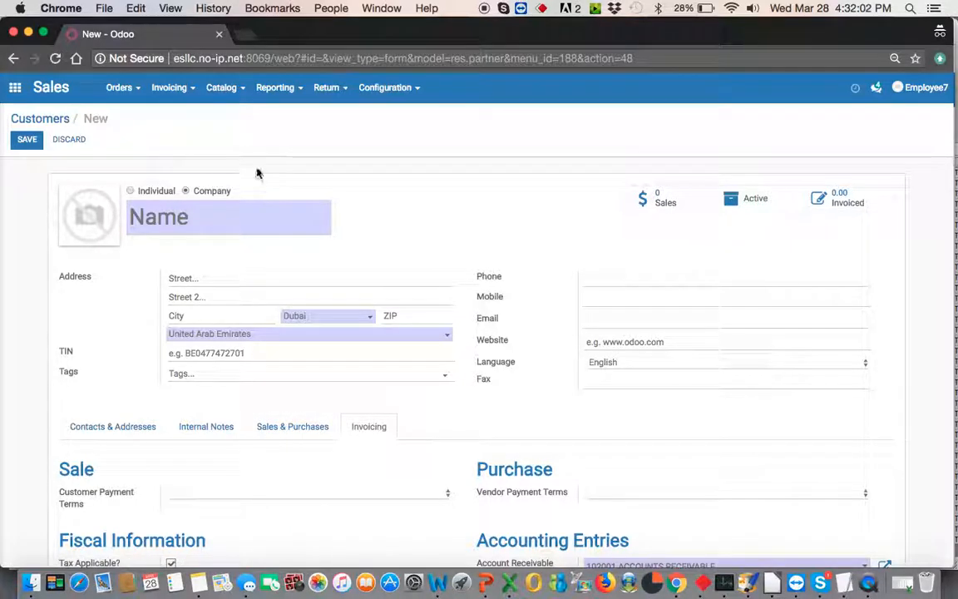
# Discard the unsaved customer record and display the product catalog as a list.
pyautogui.click(227, 99)
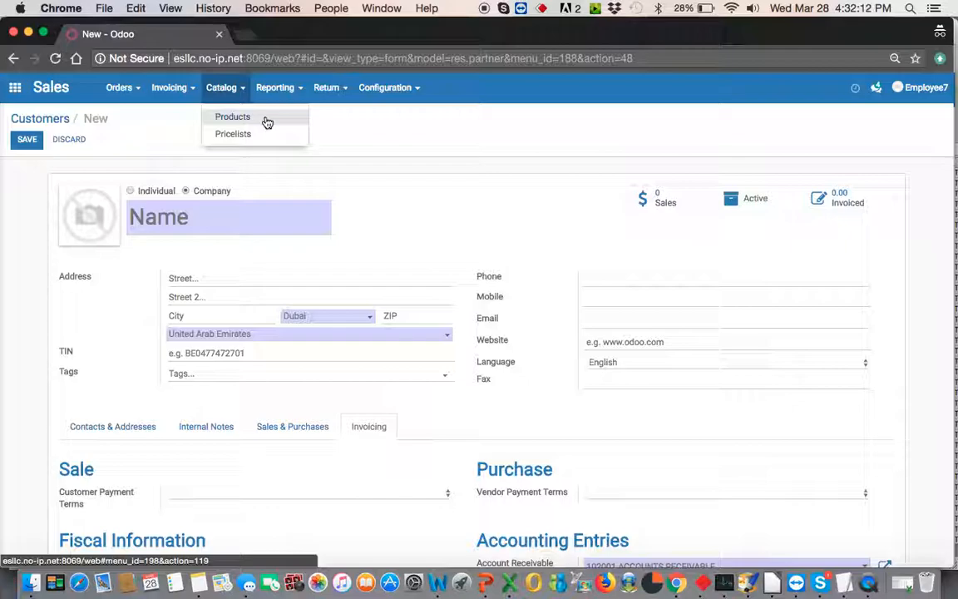
pyautogui.click(267, 120)
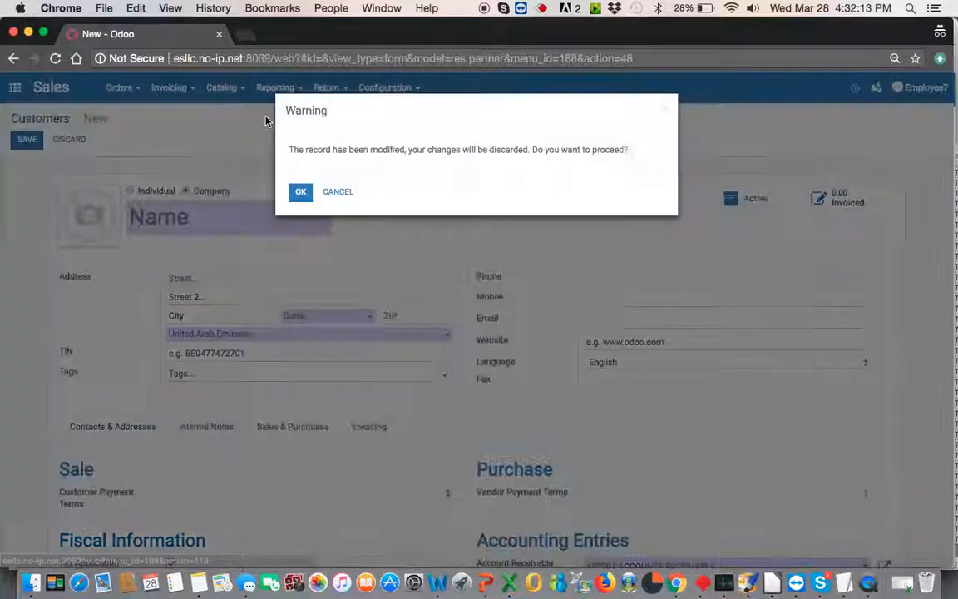
pyautogui.click(301, 193)
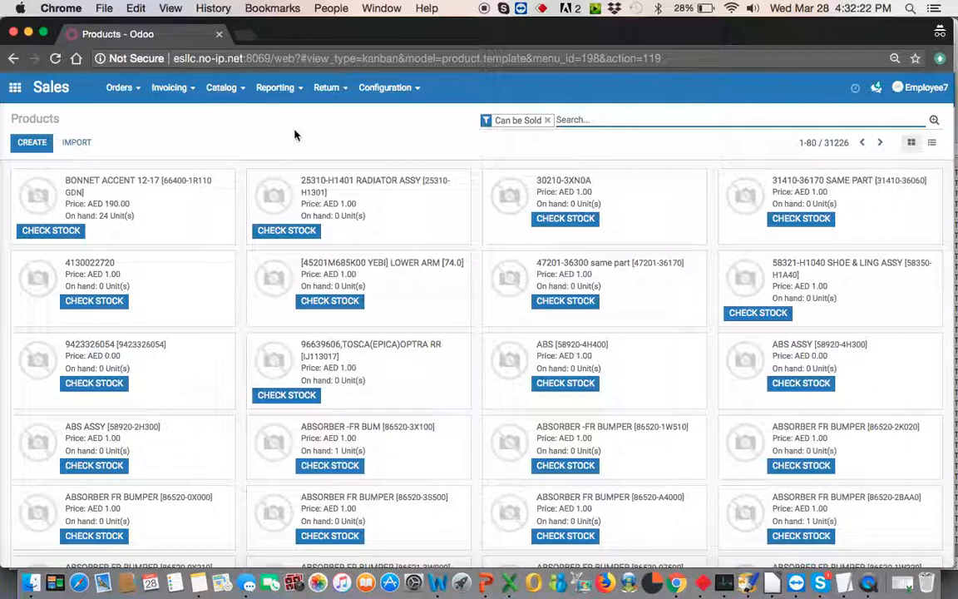
pyautogui.click(931, 145)
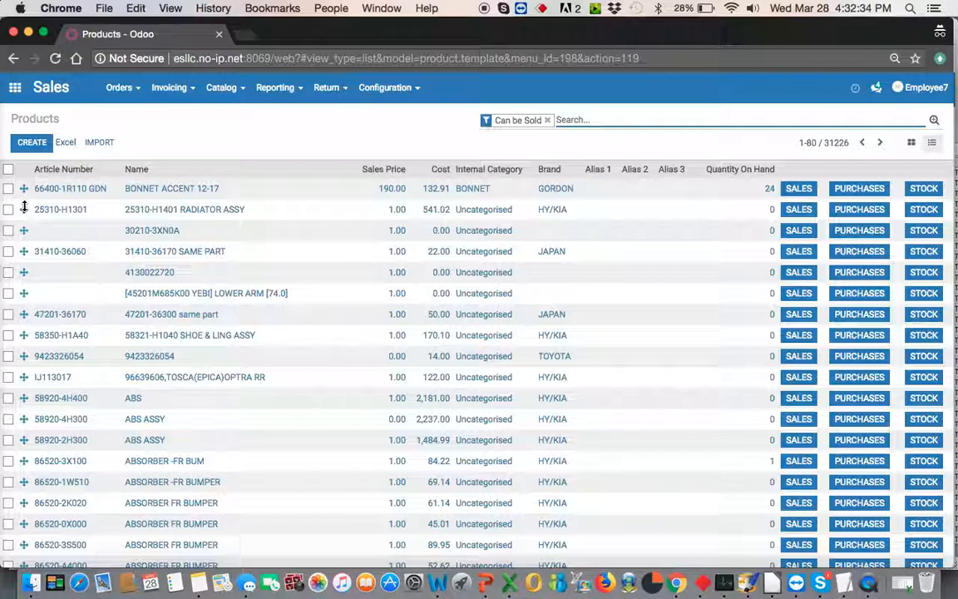
# Open the catalog's pricelists and start a new pricelist.
pyautogui.click(213, 88)
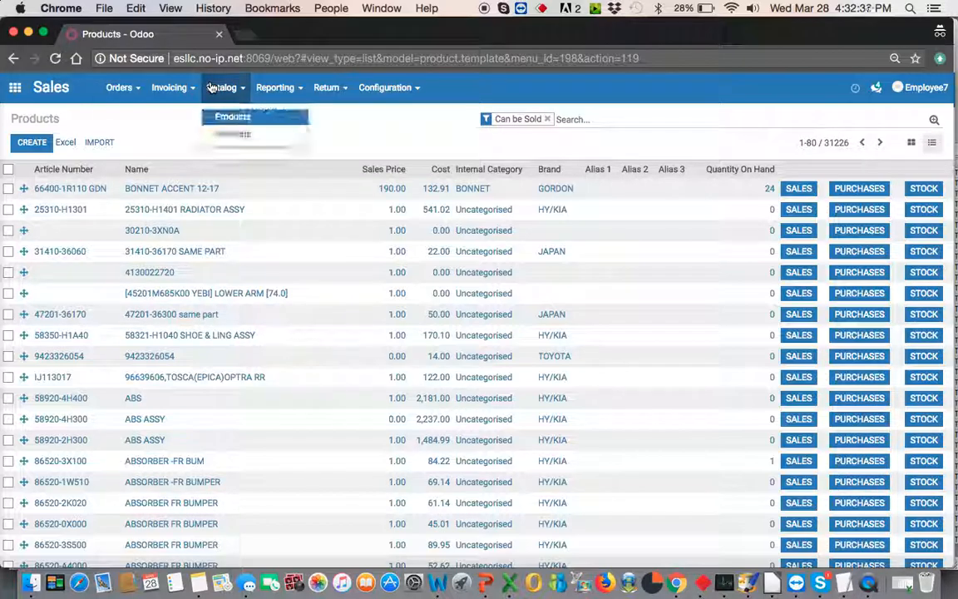
pyautogui.click(255, 139)
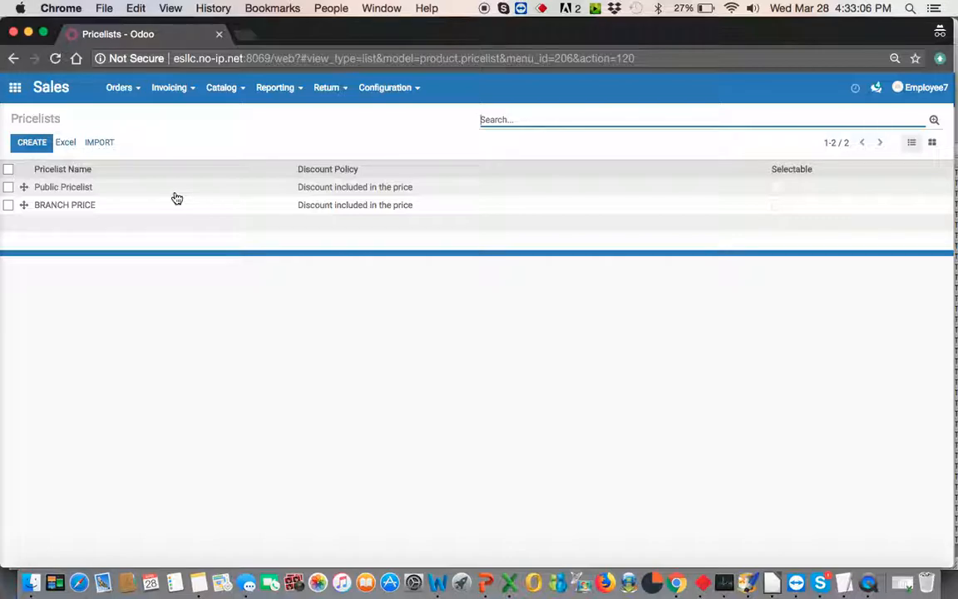
pyautogui.click(33, 147)
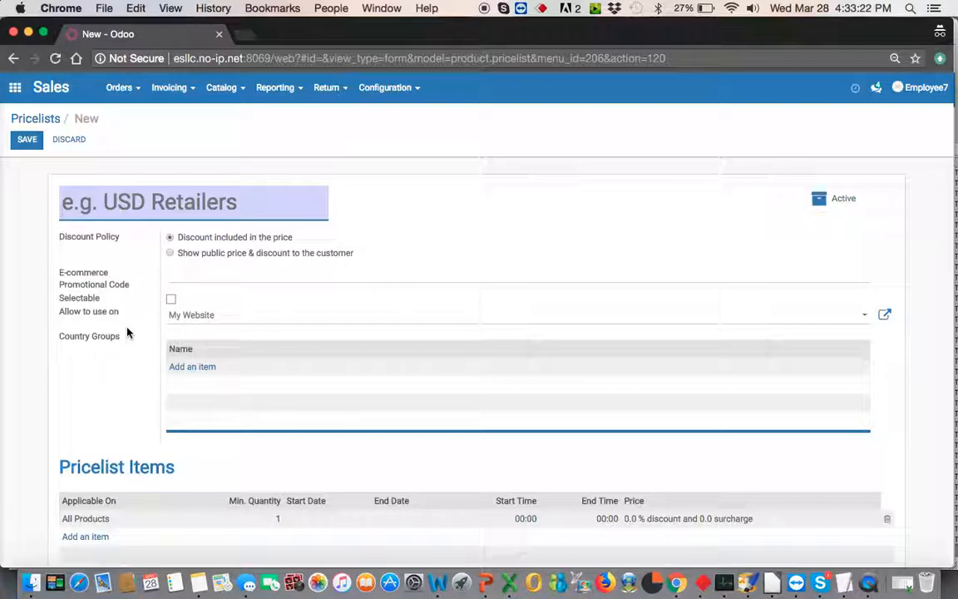
# Try a fixed price computation on the default All Products pricelist item, and close the item without saving.
pyautogui.scroll(-2, 128, 332)
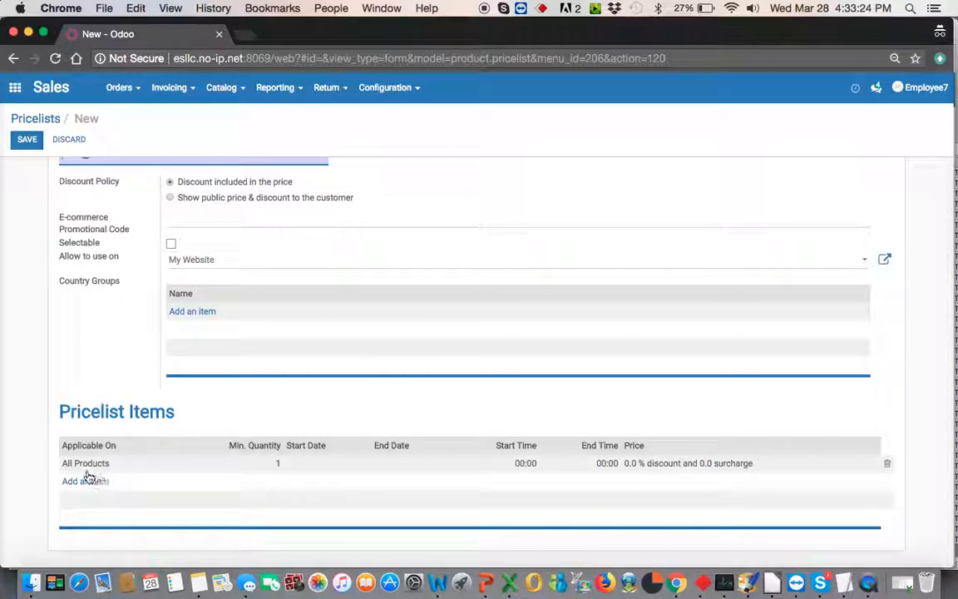
pyautogui.click(647, 467)
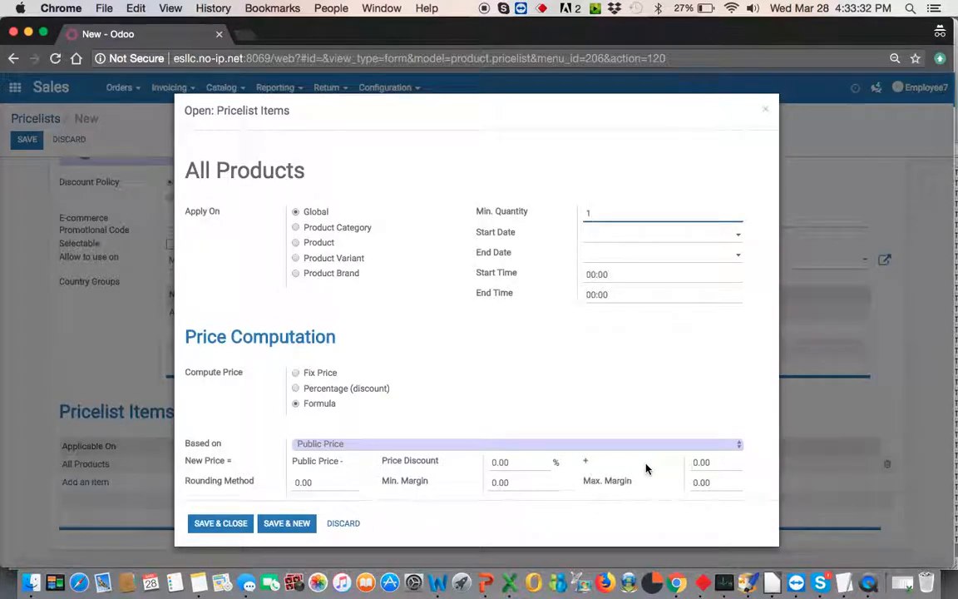
pyautogui.scroll(-1, 648, 438)
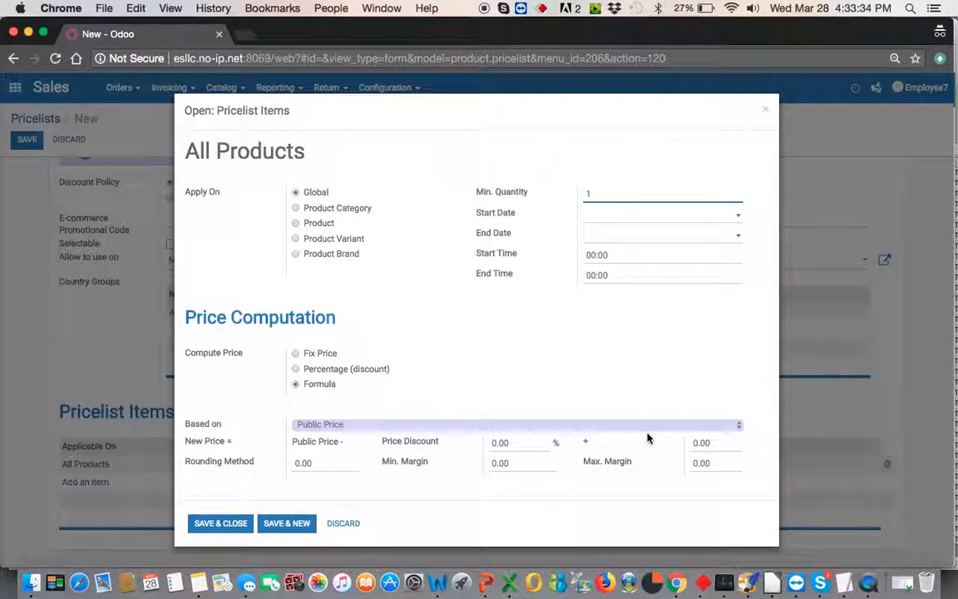
pyautogui.scroll(1, 600, 372)
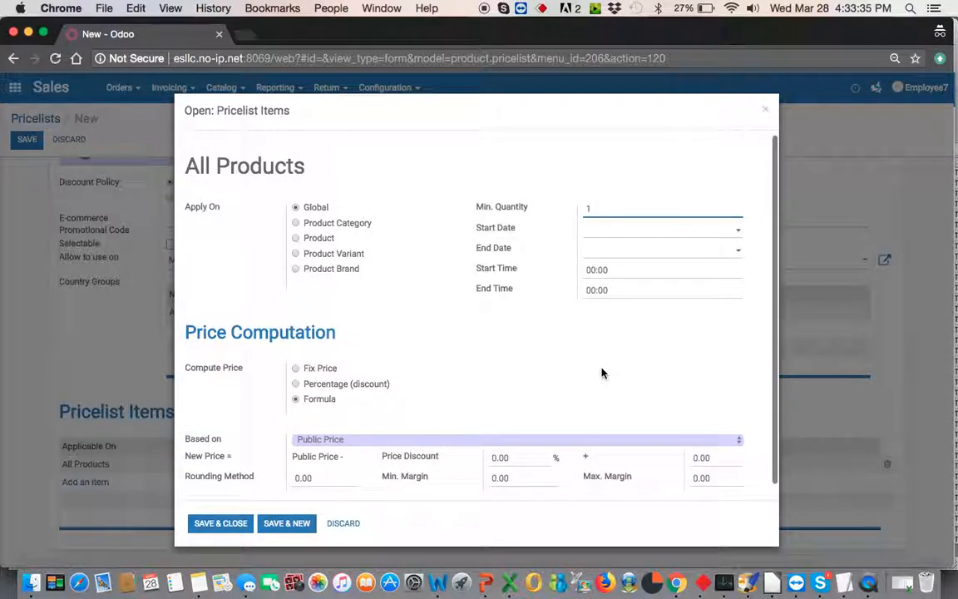
pyautogui.click(297, 366)
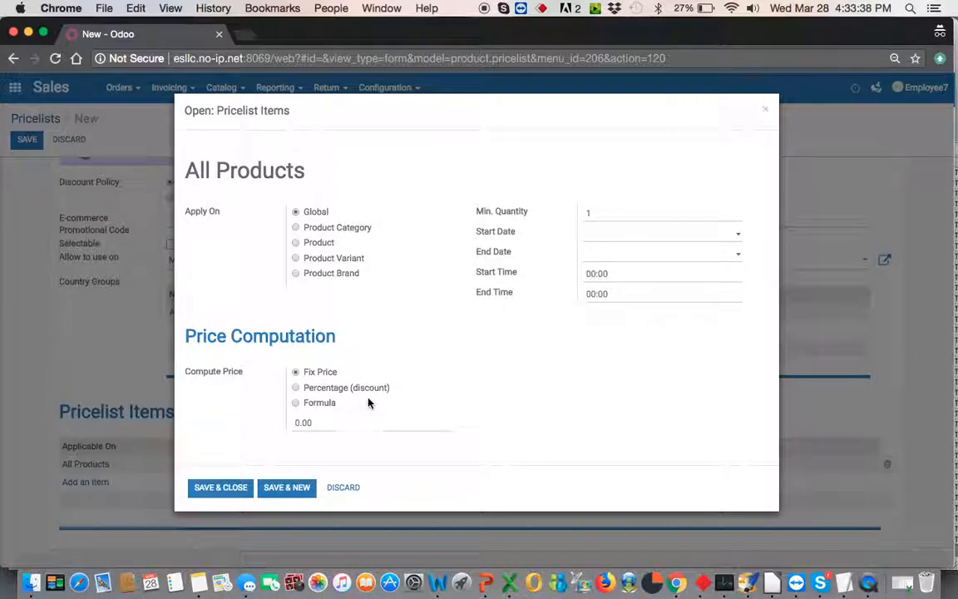
pyautogui.click(326, 424)
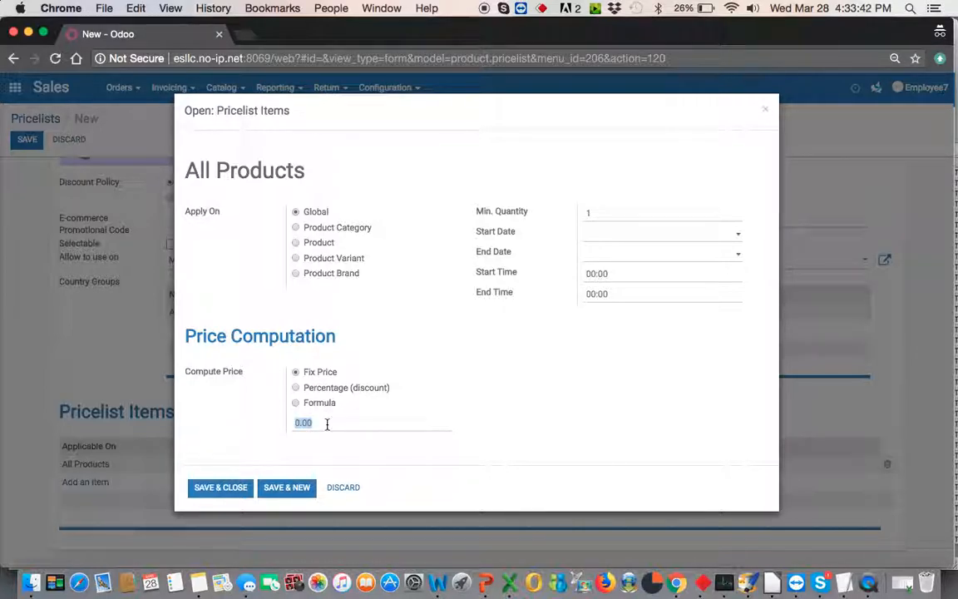
pyautogui.click(767, 111)
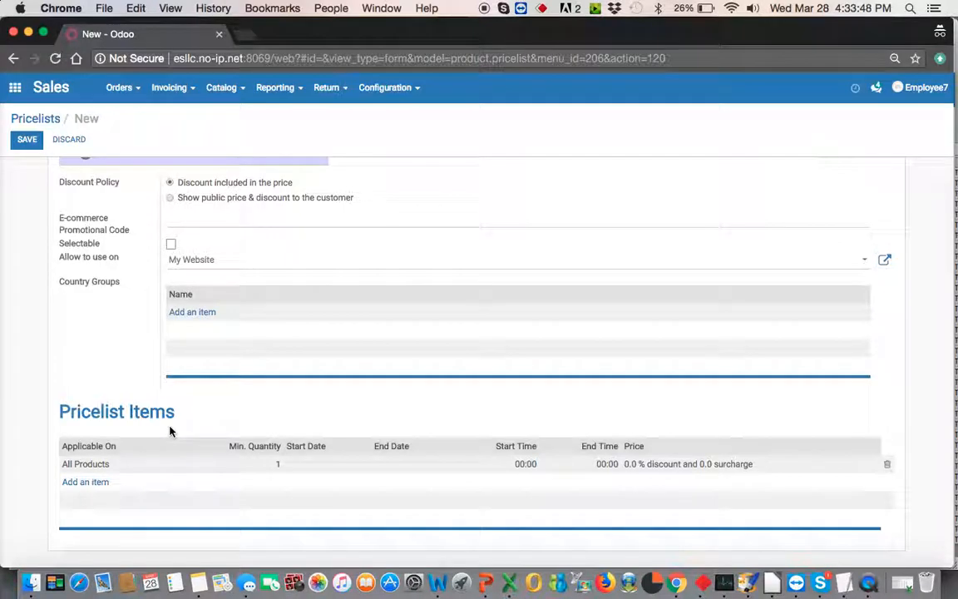
# Create another pricelist item and try applying it to a single product with a fixed price.
pyautogui.click(86, 483)
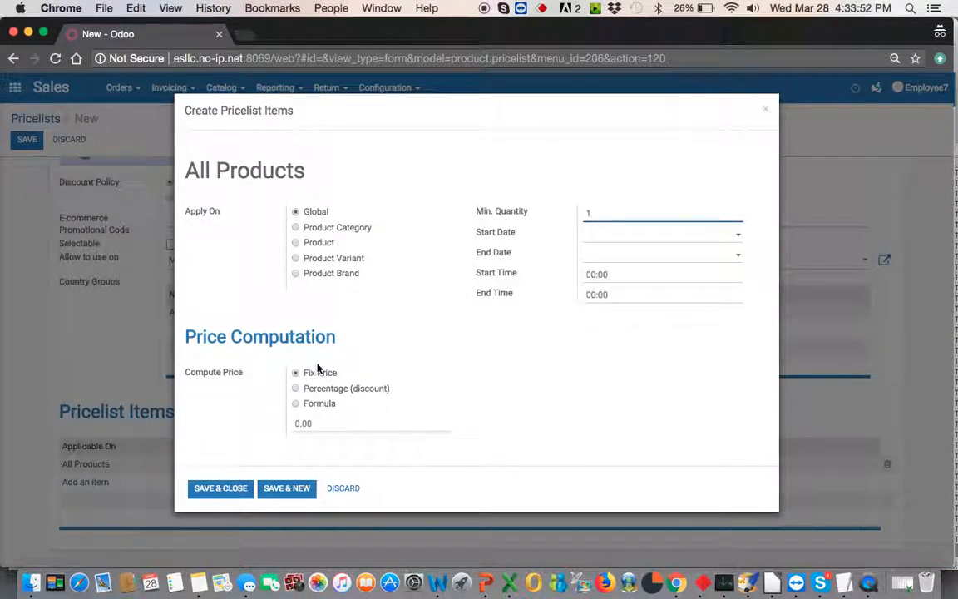
pyautogui.click(296, 243)
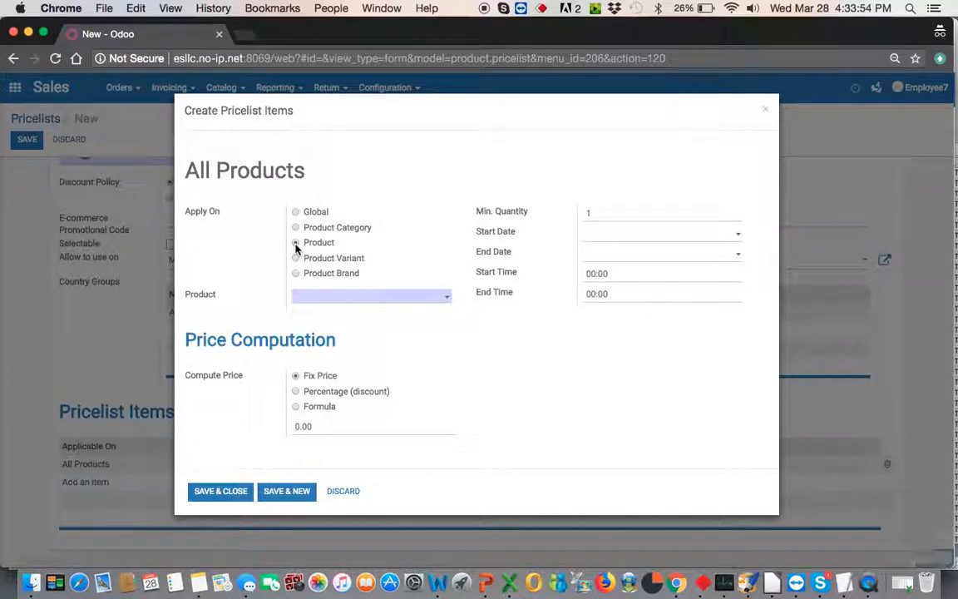
pyautogui.click(329, 300)
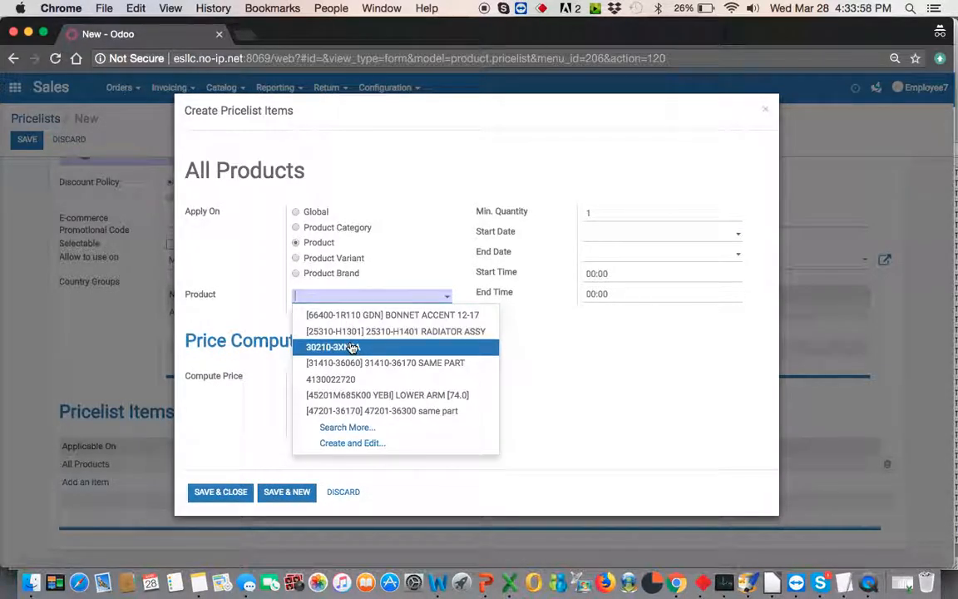
pyautogui.click(539, 399)
pyautogui.doubleClick(347, 431)
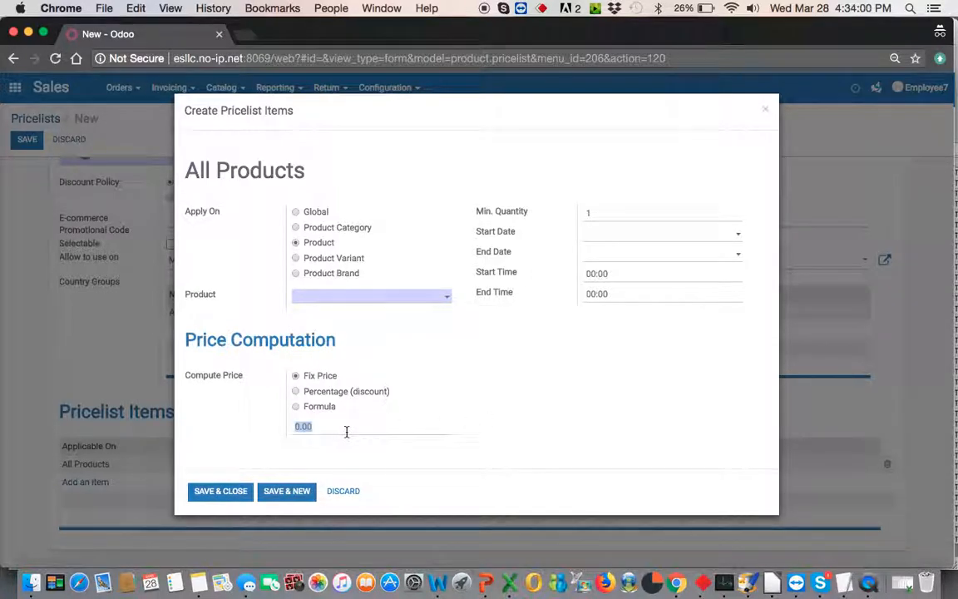
# Apply the new pricelist item to the product brand ABESTA.
pyautogui.click(296, 274)
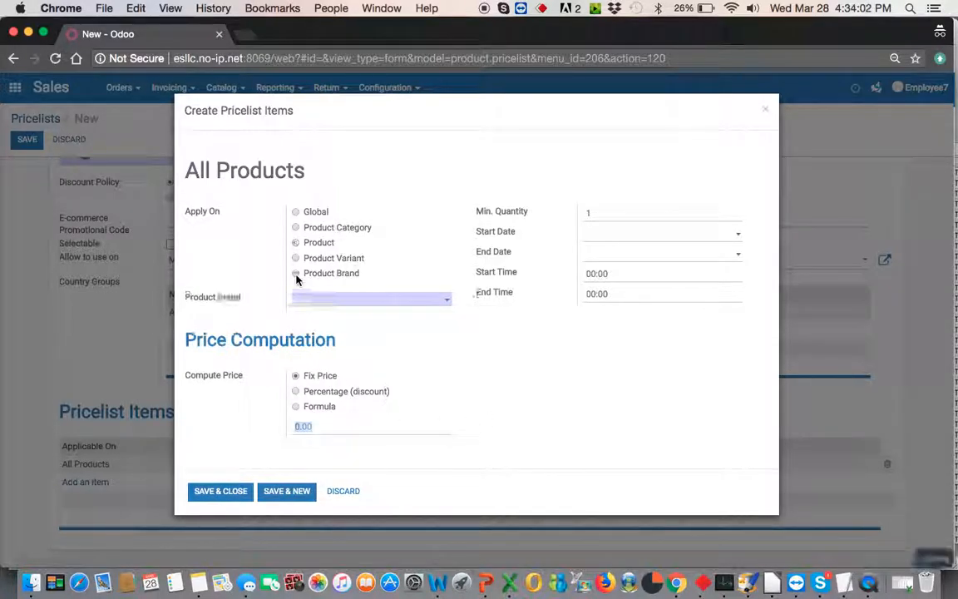
pyautogui.click(342, 299)
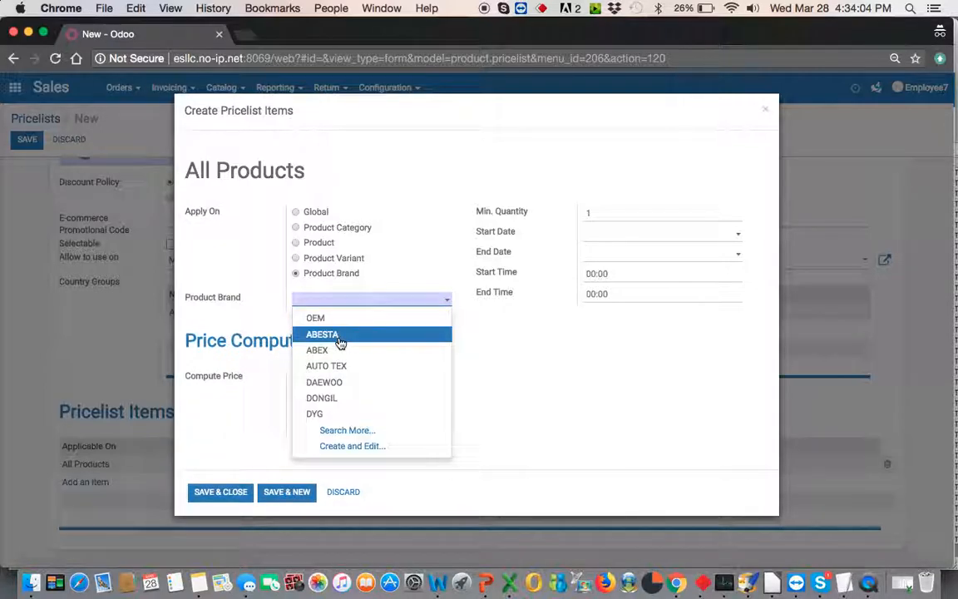
pyautogui.click(339, 335)
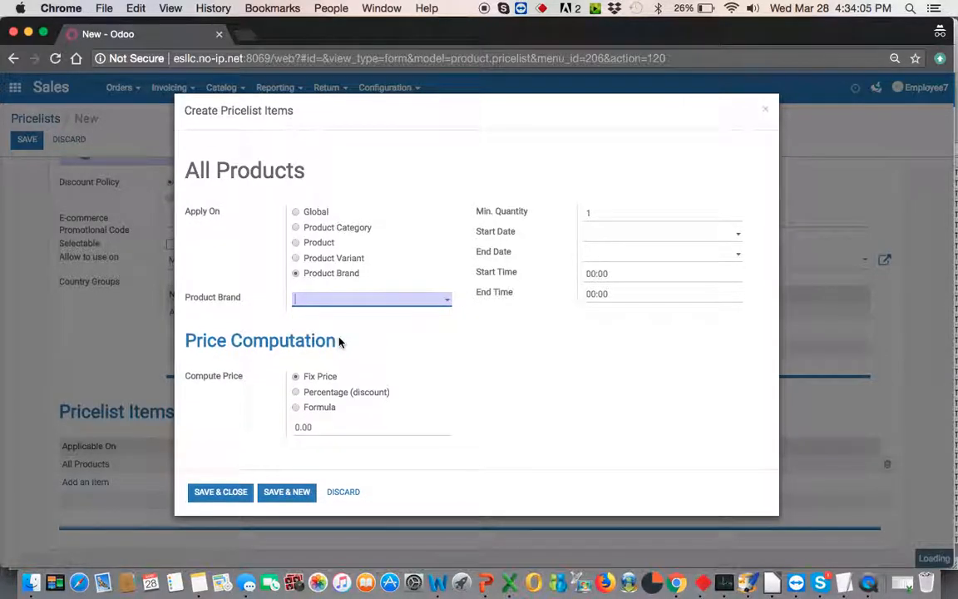
# Try a percentage discount computation on the ABESTA brand pricelist item, and close the item without saving.
pyautogui.click(297, 398)
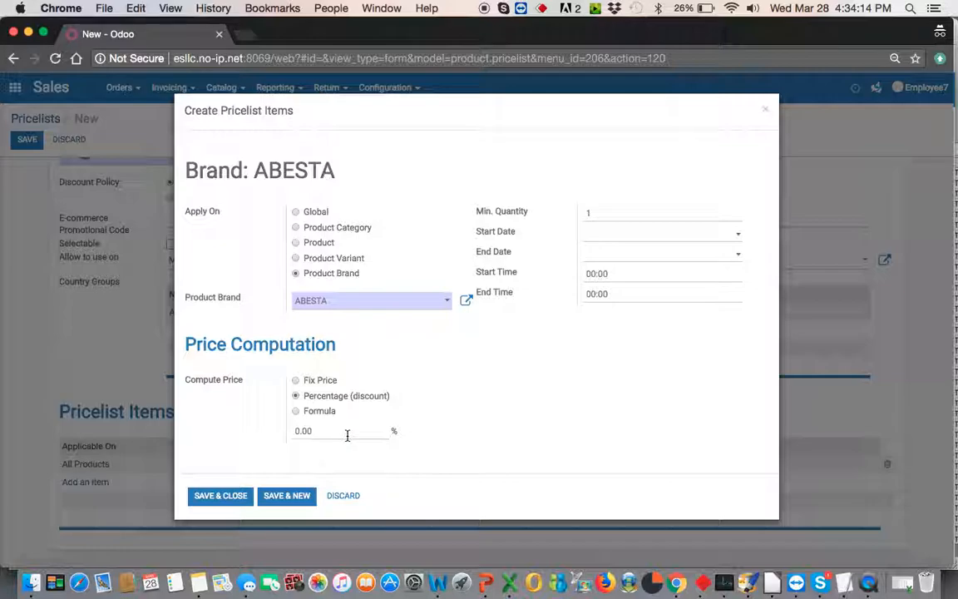
pyautogui.click(764, 111)
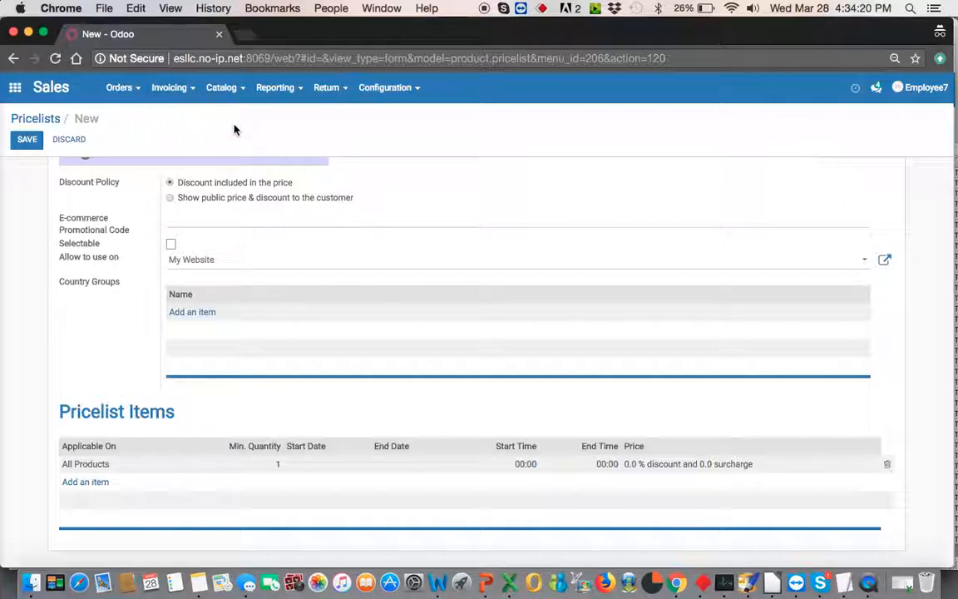
# Abandon the unsaved pricelist, and view the sales and purchases details of Customer1 in the customer list.
pyautogui.click(120, 97)
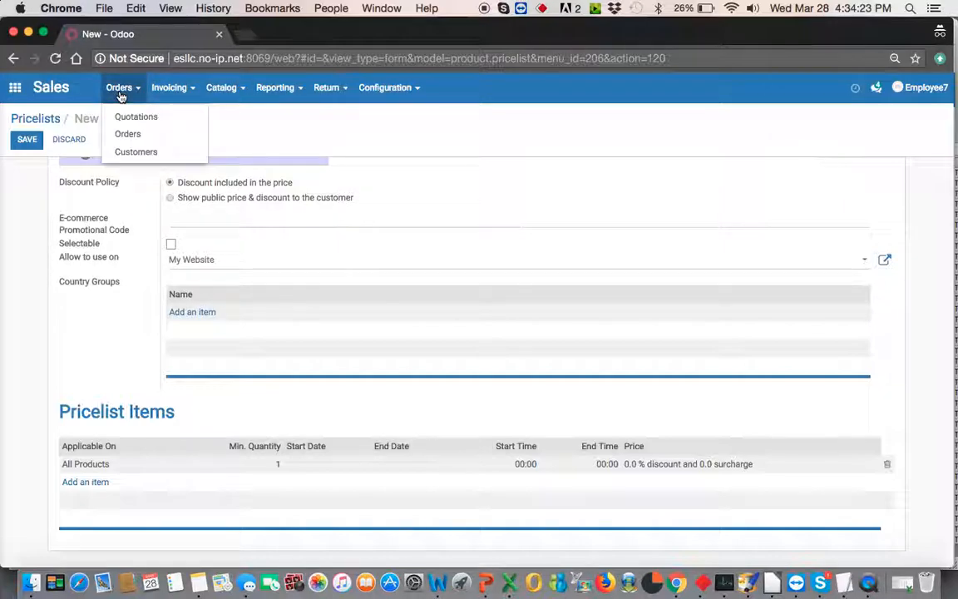
pyautogui.click(139, 154)
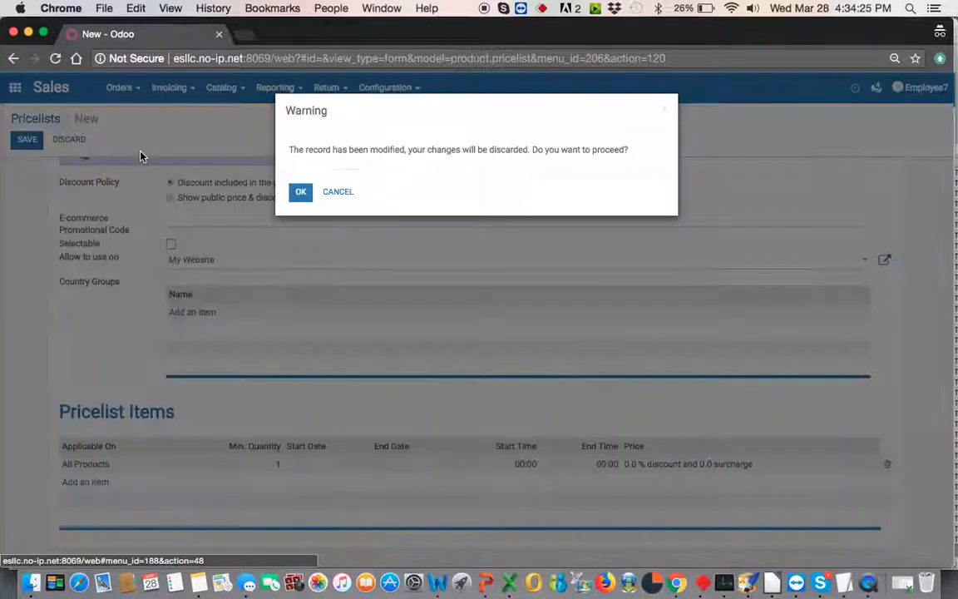
pyautogui.click(297, 201)
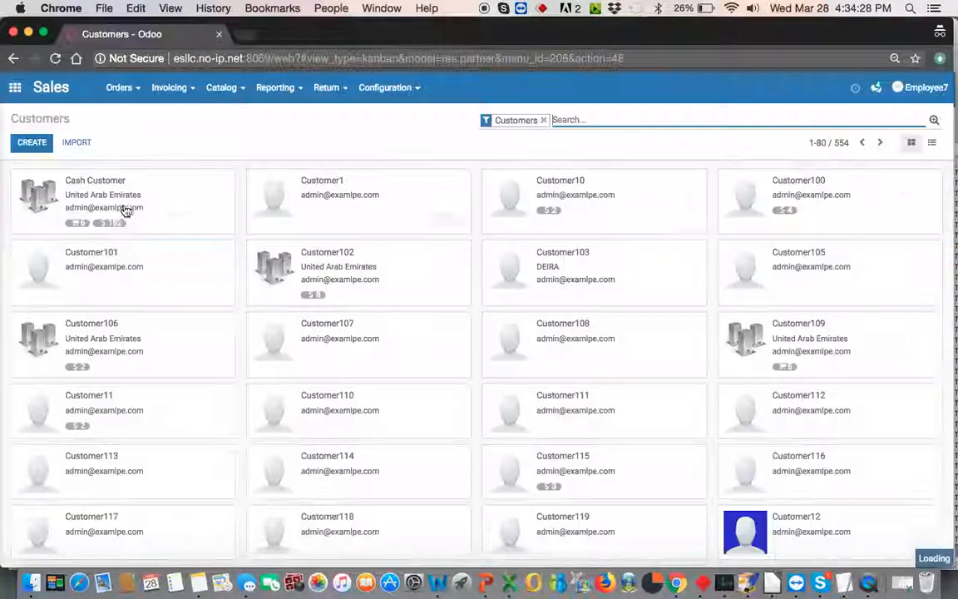
pyautogui.click(284, 197)
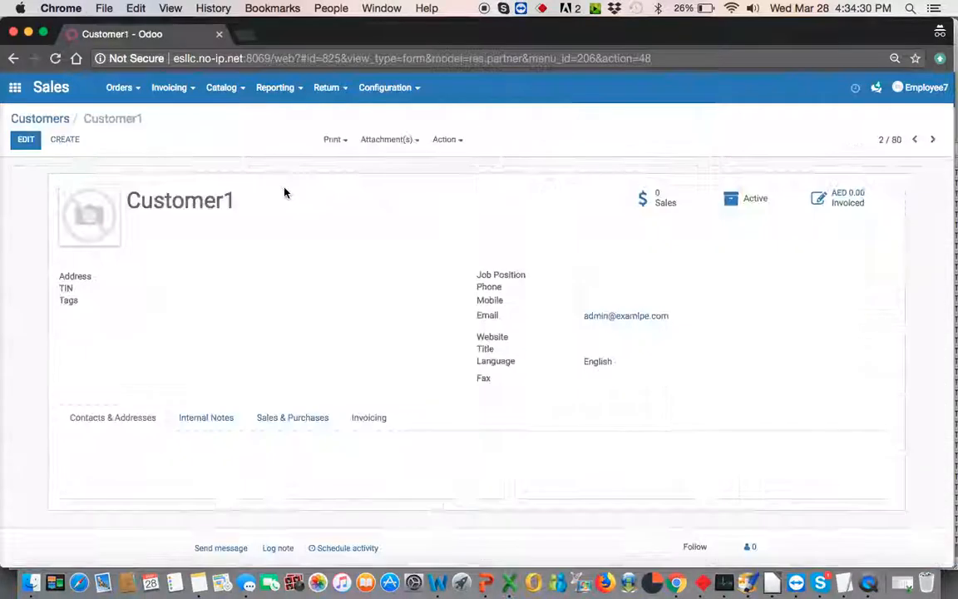
pyautogui.click(283, 416)
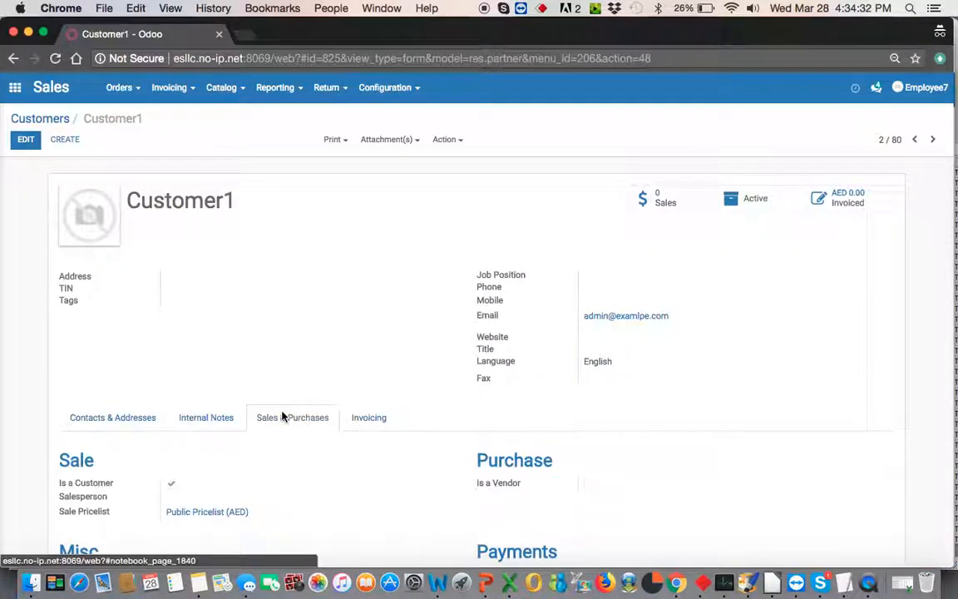
pyautogui.scroll(-3, 282, 417)
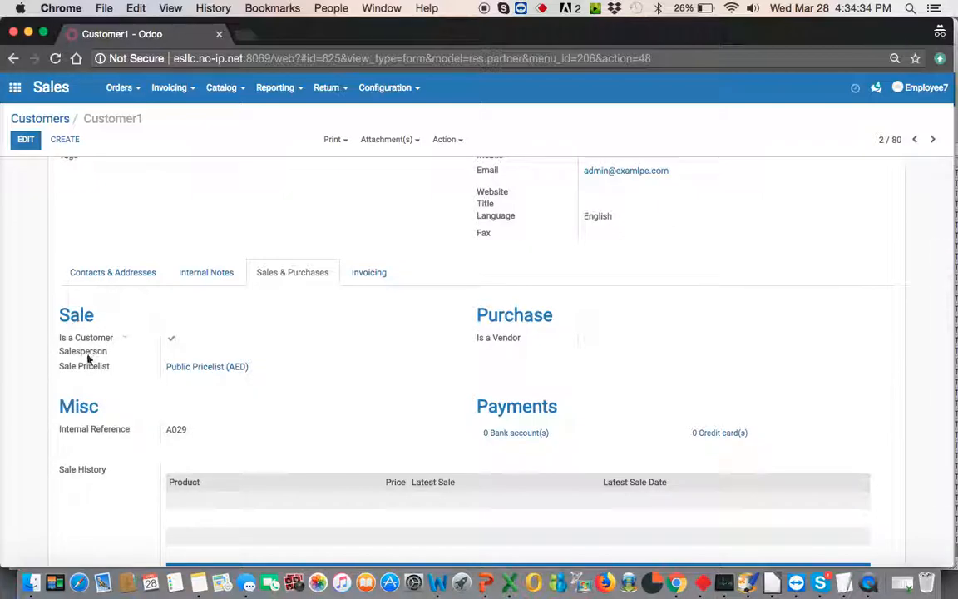
# Edit Customer1, check the available sale pricelists, and try to save the record.
pyautogui.click(27, 146)
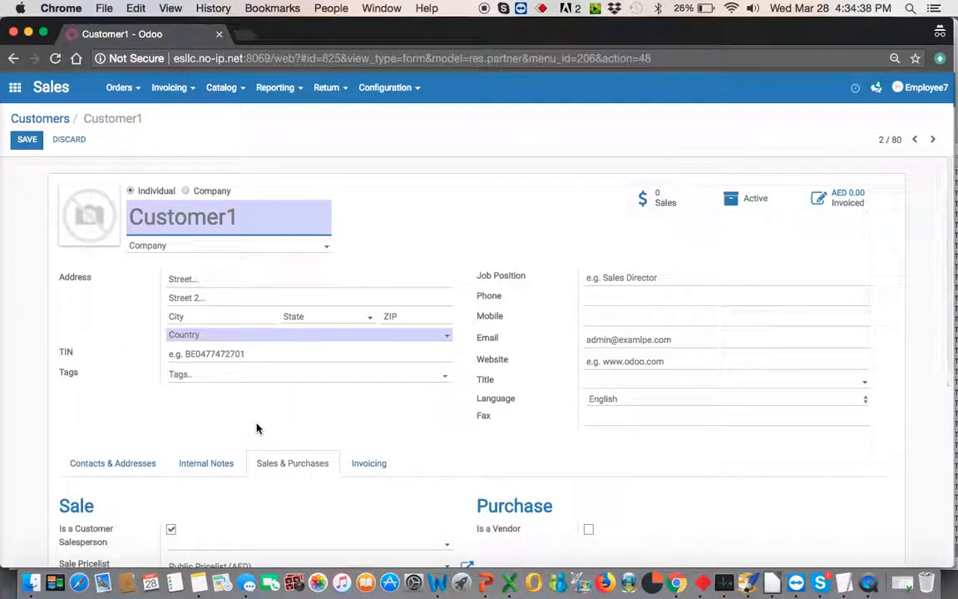
pyautogui.scroll(-3, 251, 440)
pyautogui.click(254, 415)
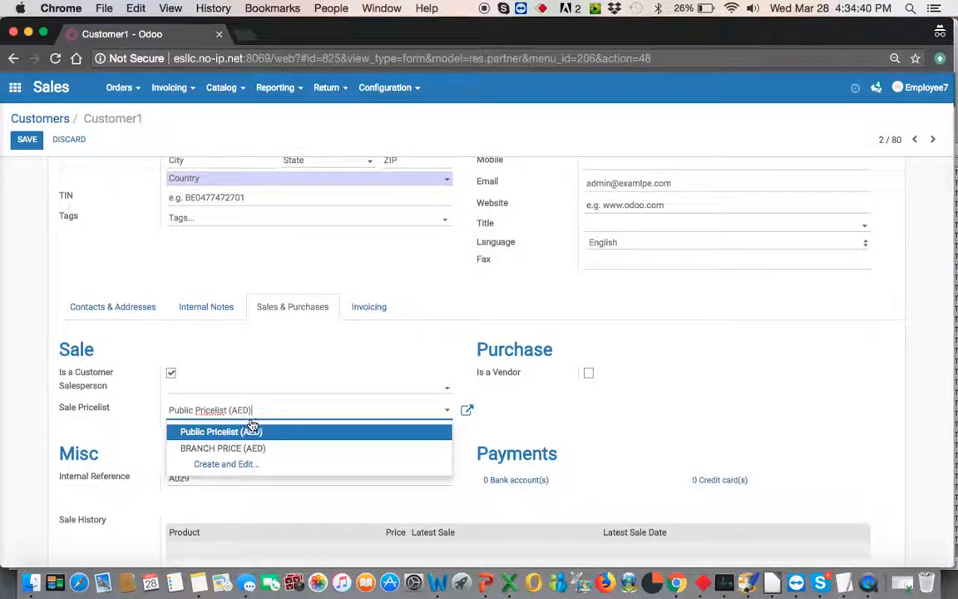
pyautogui.click(83, 439)
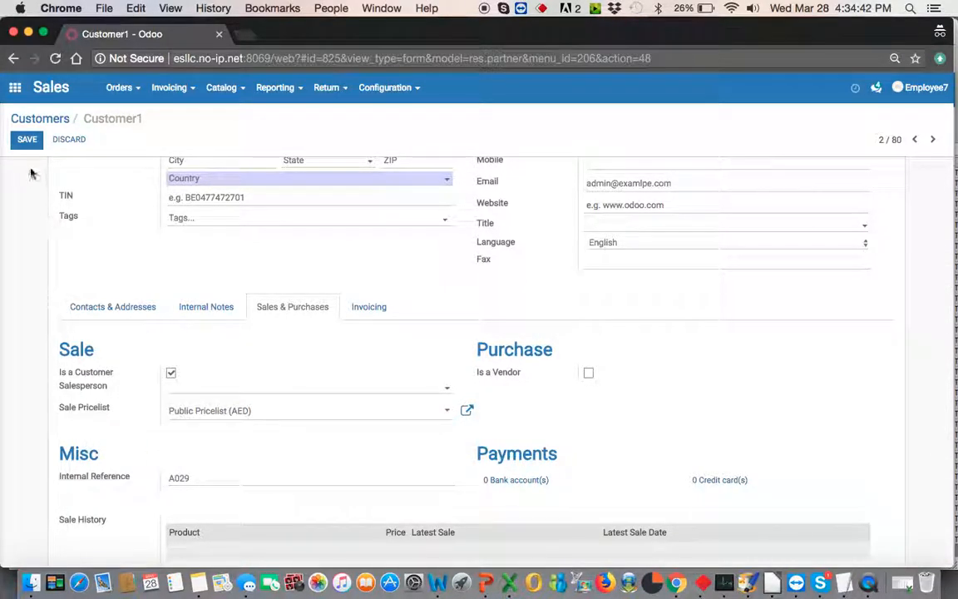
pyautogui.click(19, 144)
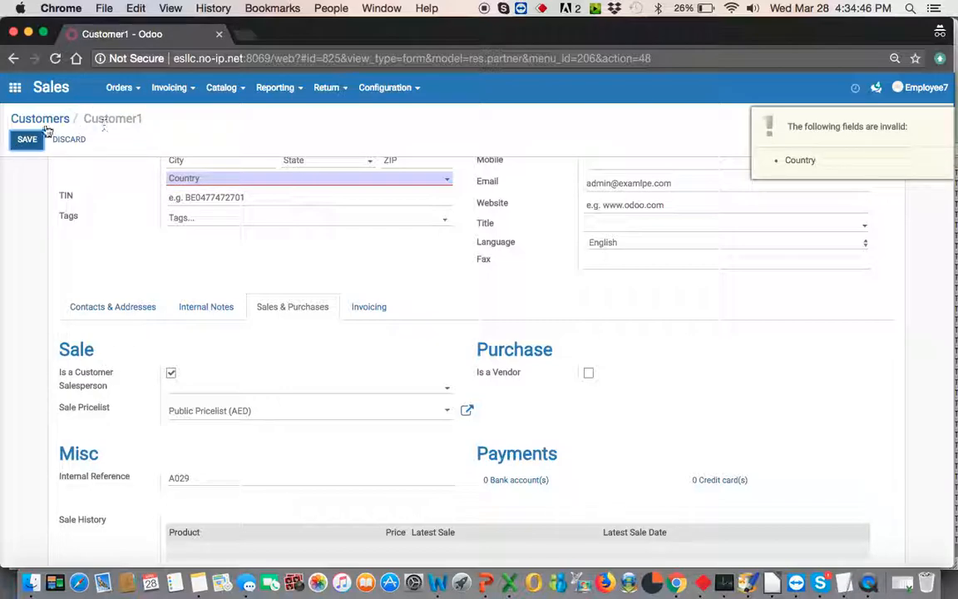
# Leave the customer record for the quotations list and start a new quotation.
pyautogui.click(123, 89)
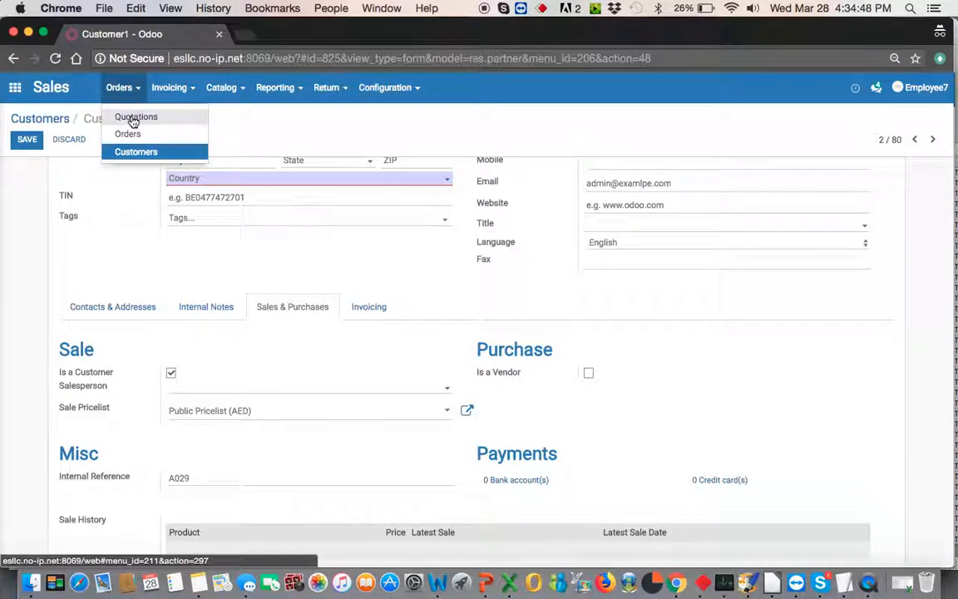
pyautogui.click(131, 116)
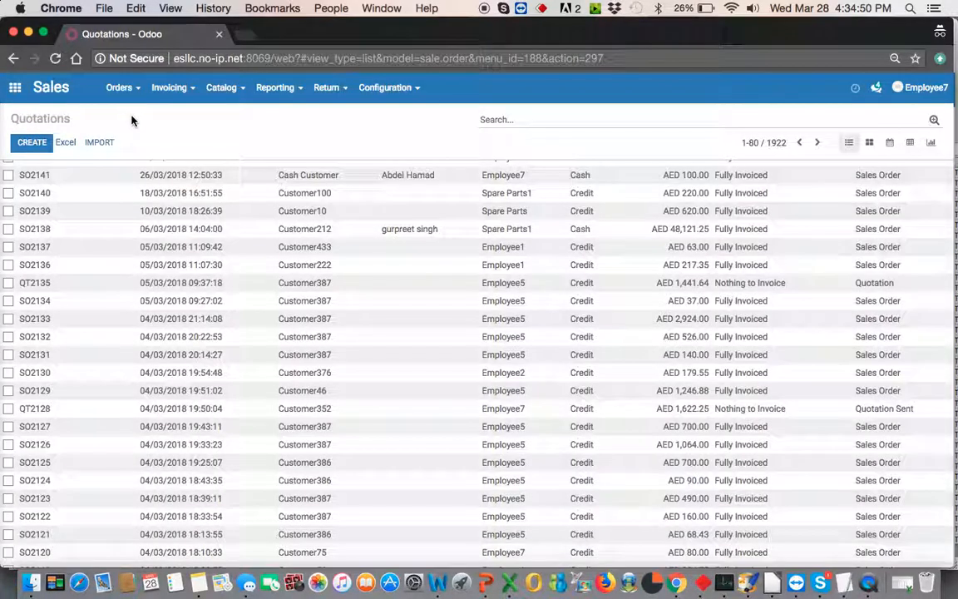
pyautogui.scroll(3, 265, 182)
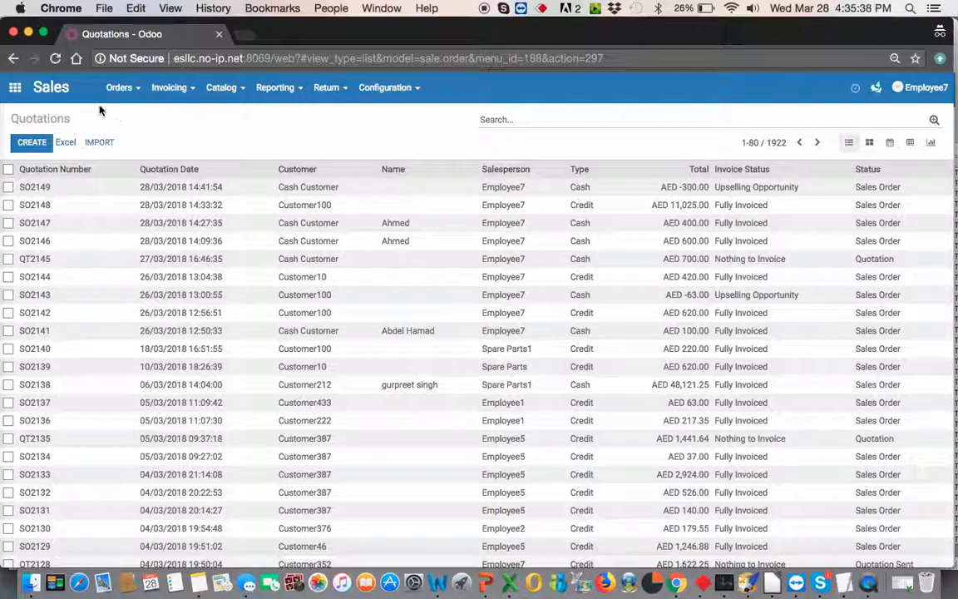
pyautogui.click(32, 143)
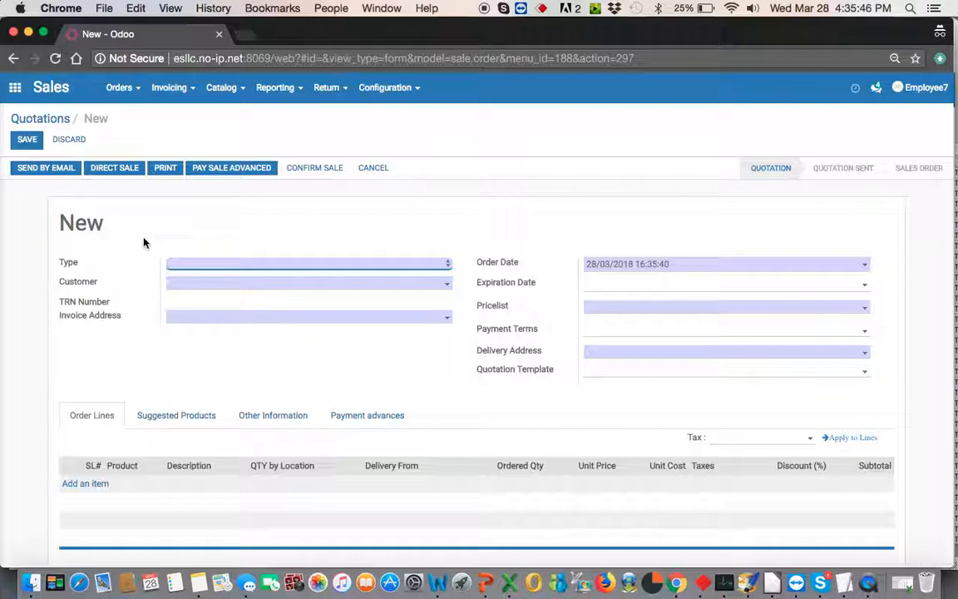
# Set the quotation type to Cash, enter the buyer's name, and choose Cash Customer as the customer.
pyautogui.click(175, 268)
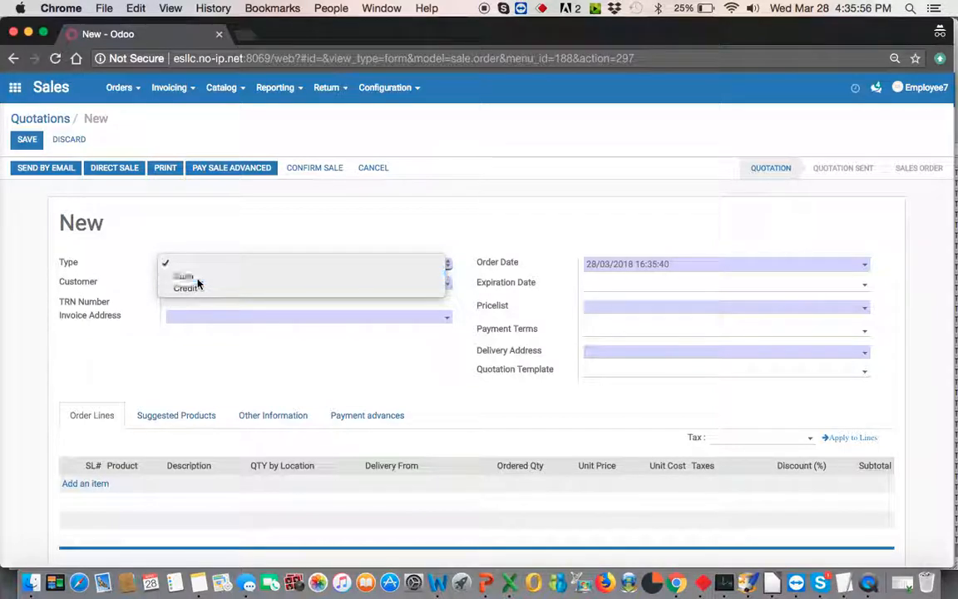
pyautogui.click(197, 281)
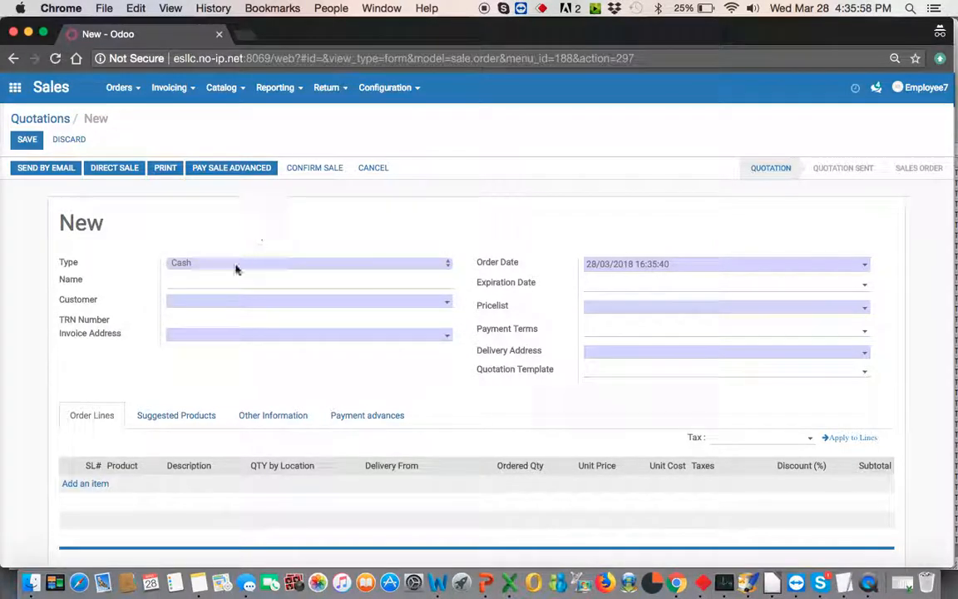
pyautogui.click(219, 283)
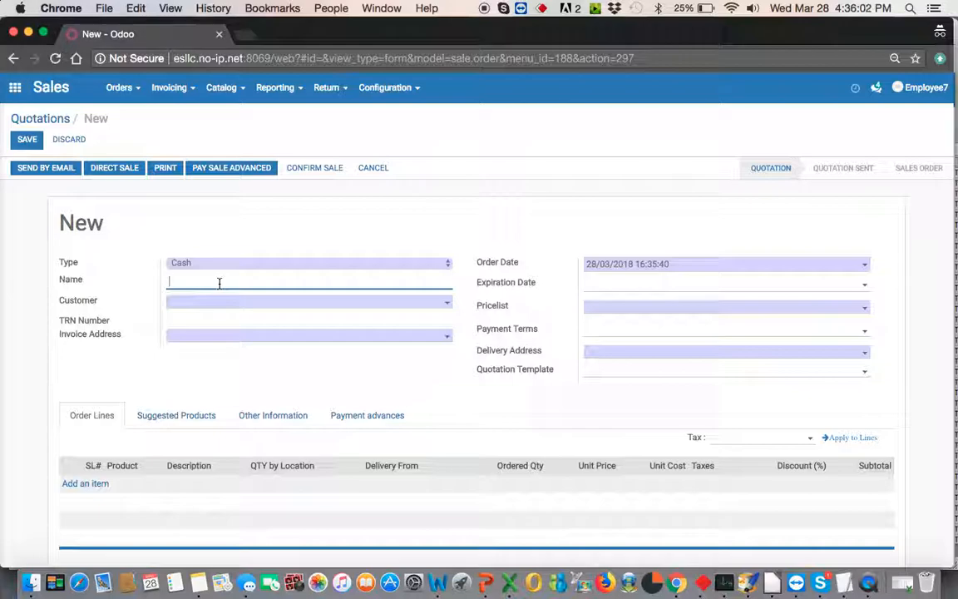
pyautogui.write('Hameed')
pyautogui.click(232, 304)
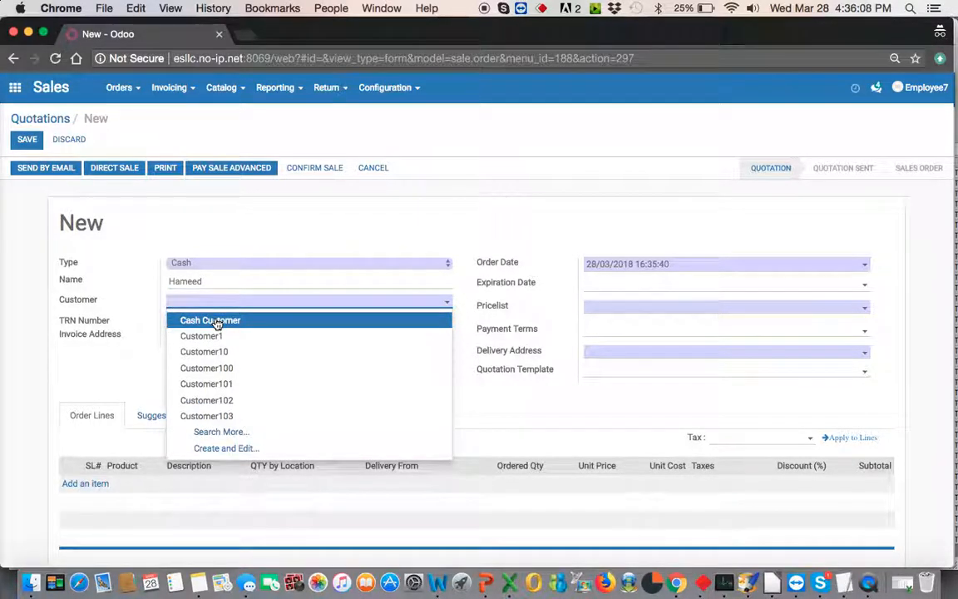
pyautogui.click(215, 322)
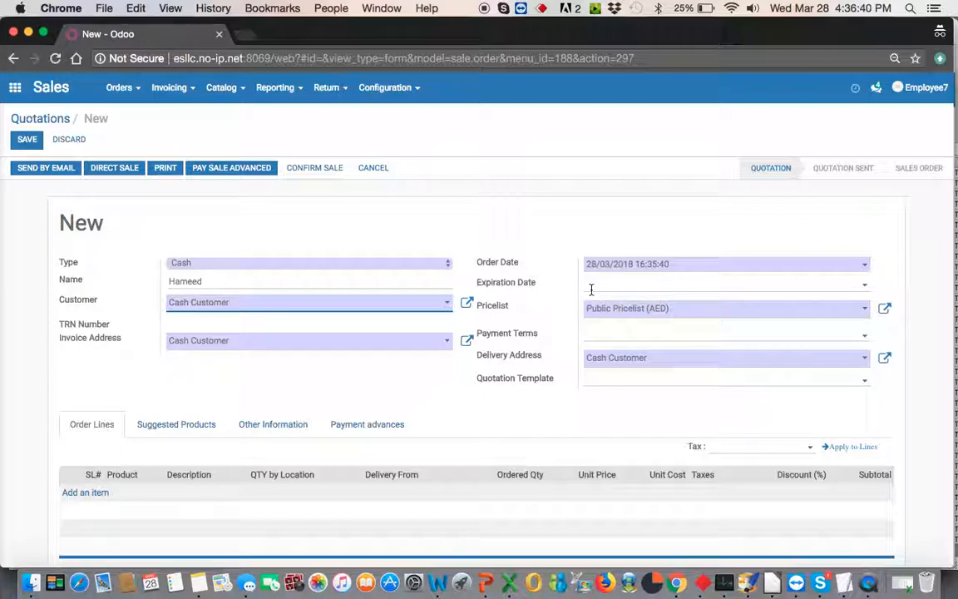
# Set the quotation's payment terms to Immediate Payment.
pyautogui.click(590, 335)
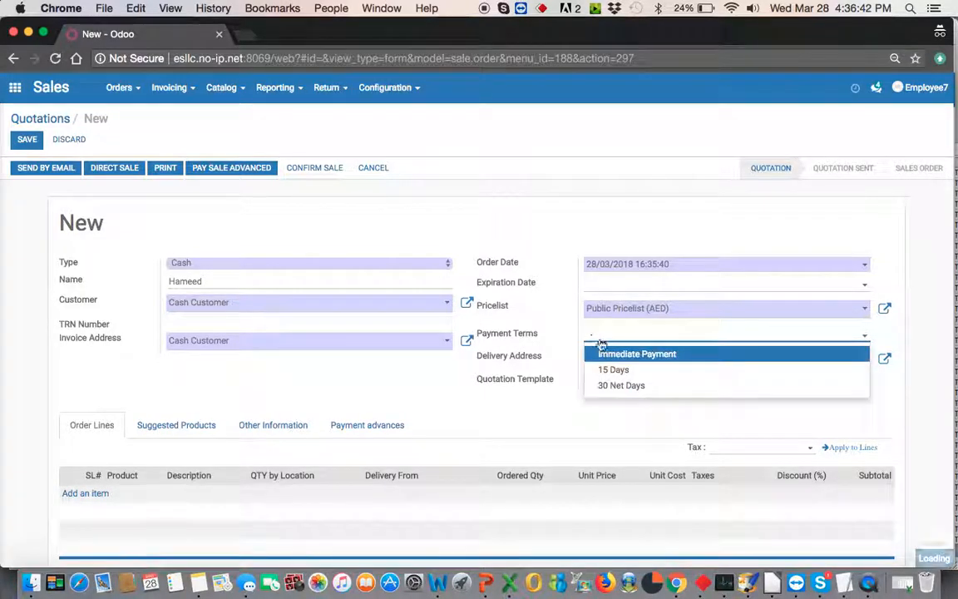
pyautogui.click(613, 355)
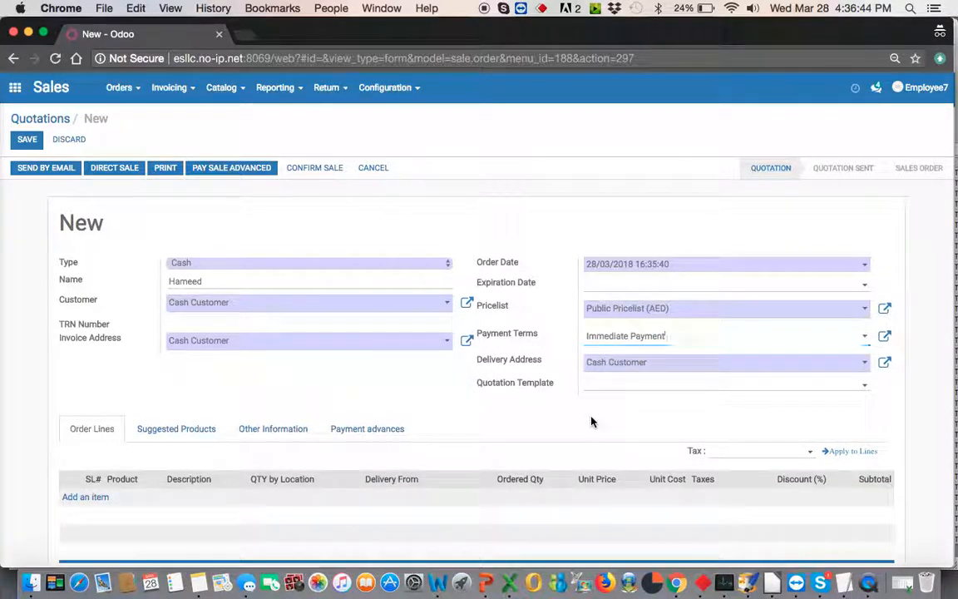
pyautogui.scroll(-2, 591, 422)
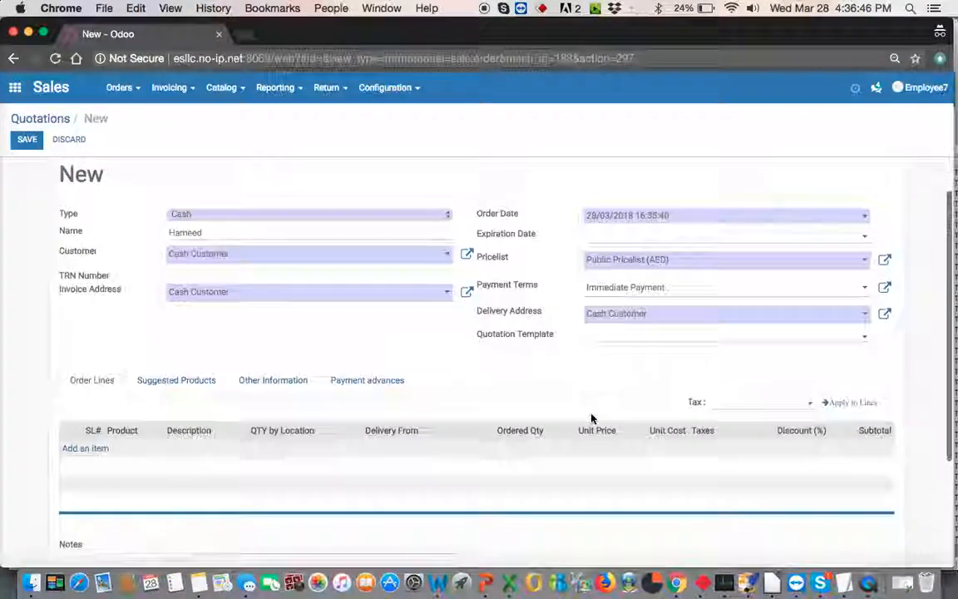
pyautogui.scroll(2, 592, 418)
pyautogui.scroll(-1, 591, 419)
pyautogui.scroll(1, 591, 418)
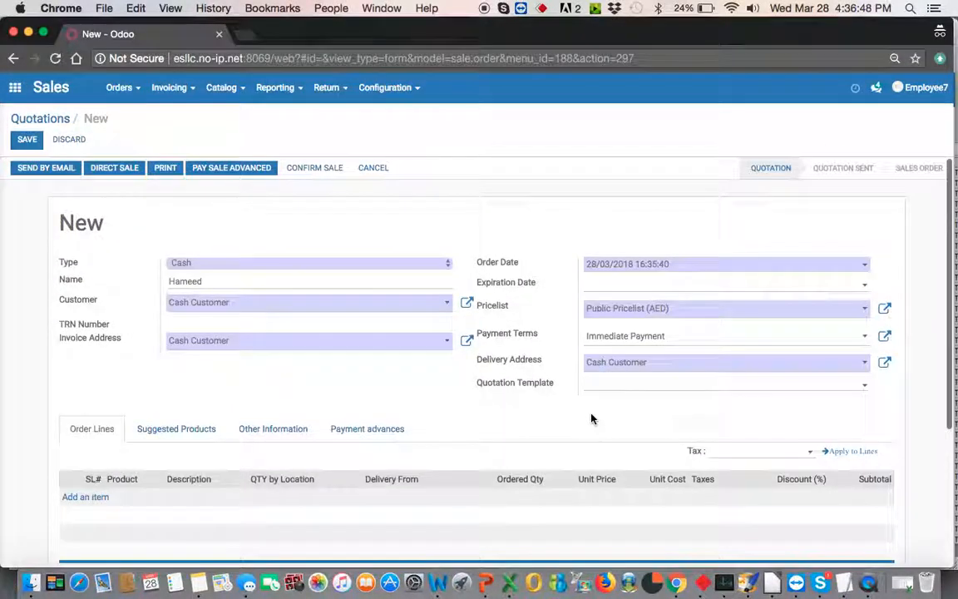
# Add an order line for the product [00000-0062A] CLIP, finding it with the search text 000.
pyautogui.scroll(-3, 591, 419)
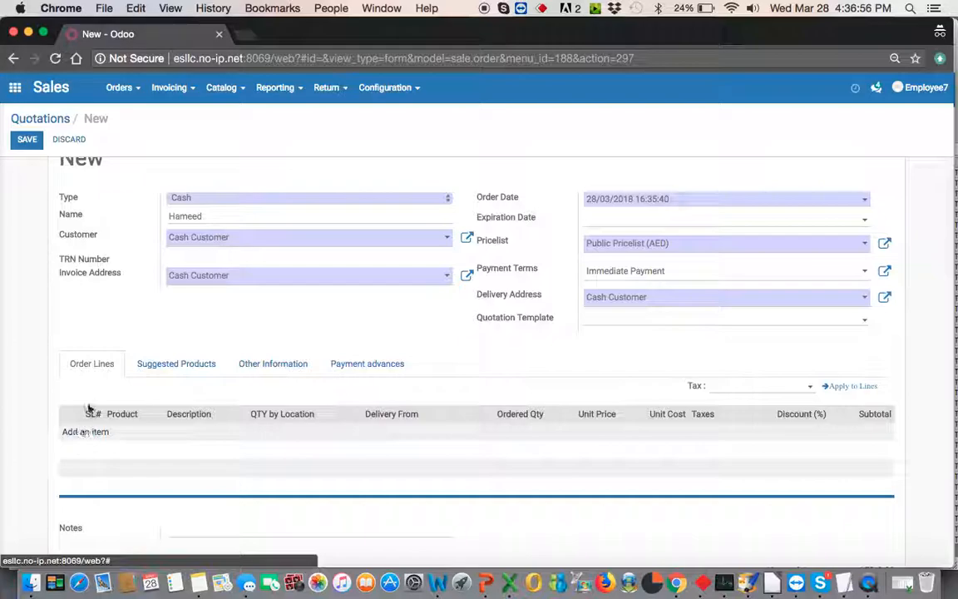
pyautogui.scroll(-1, 86, 452)
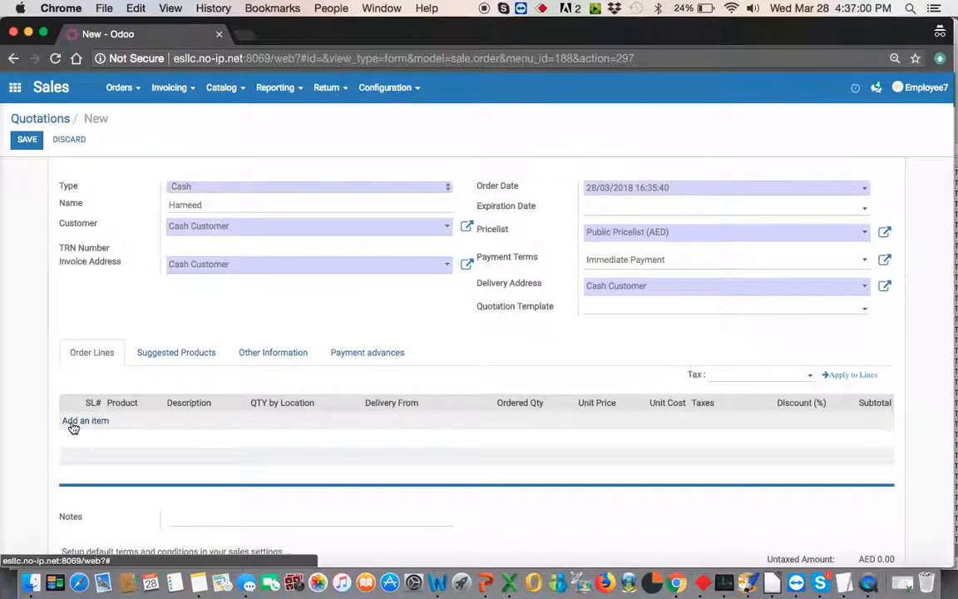
pyautogui.click(73, 424)
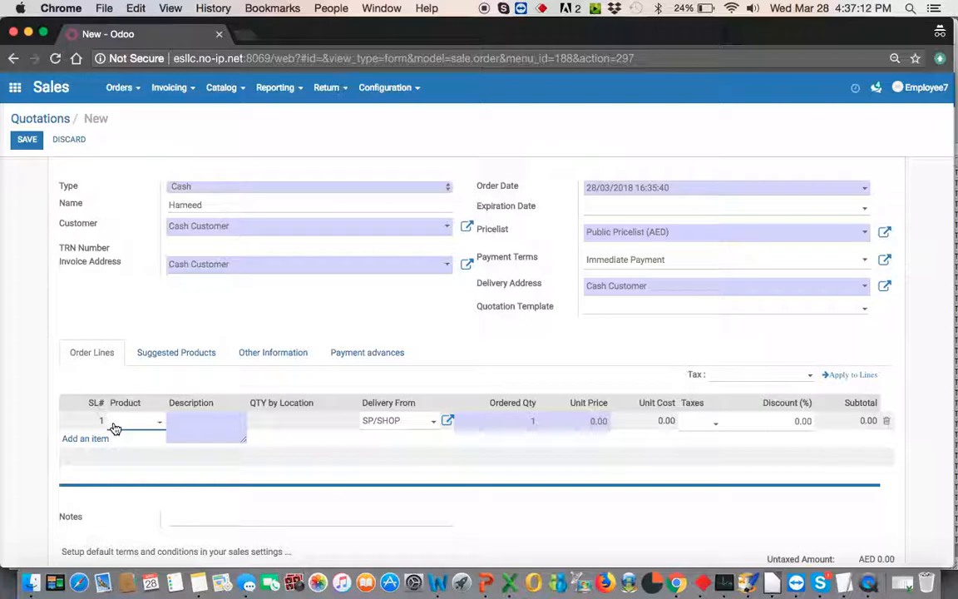
pyautogui.click(137, 427)
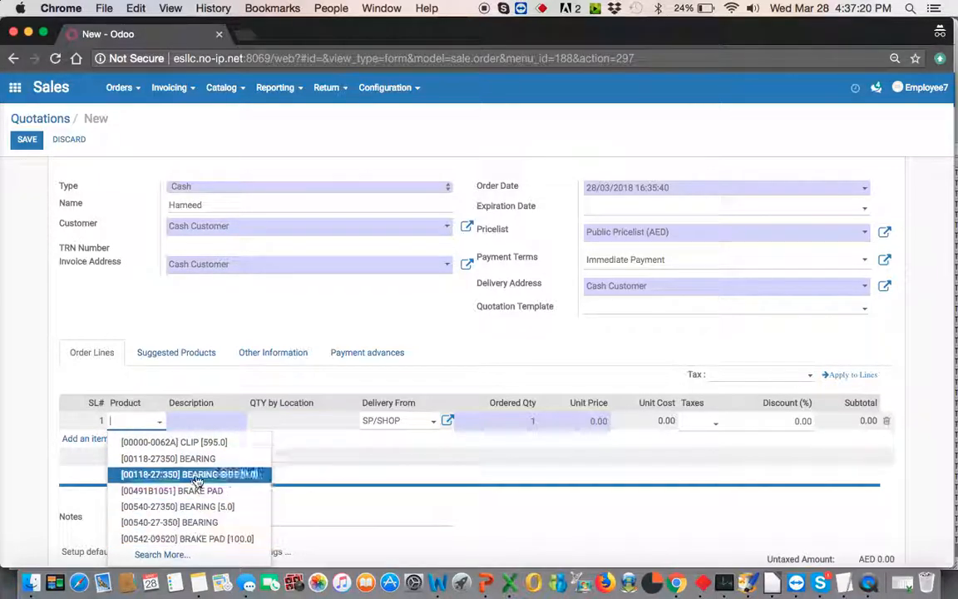
pyautogui.write('000')
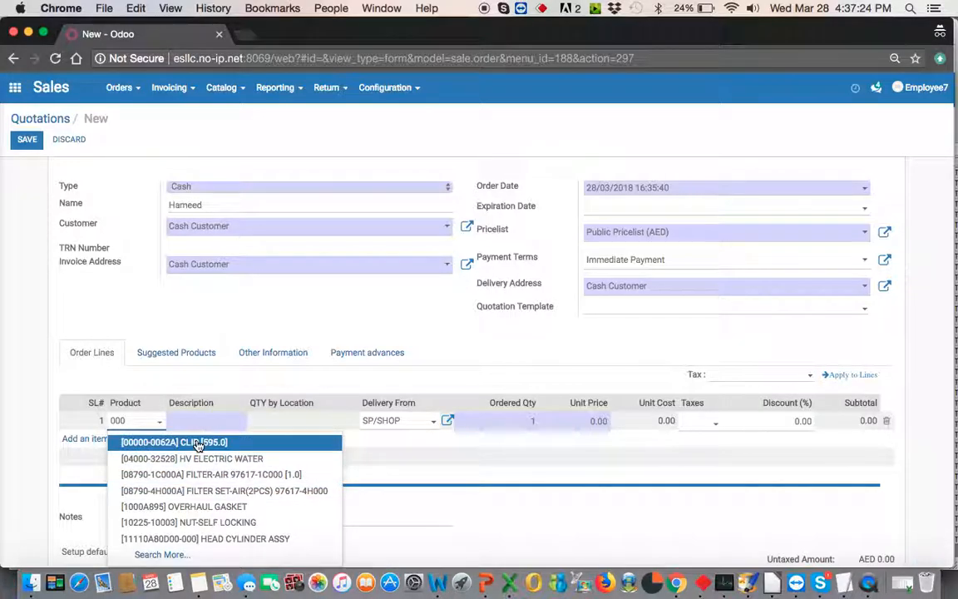
pyautogui.click(198, 445)
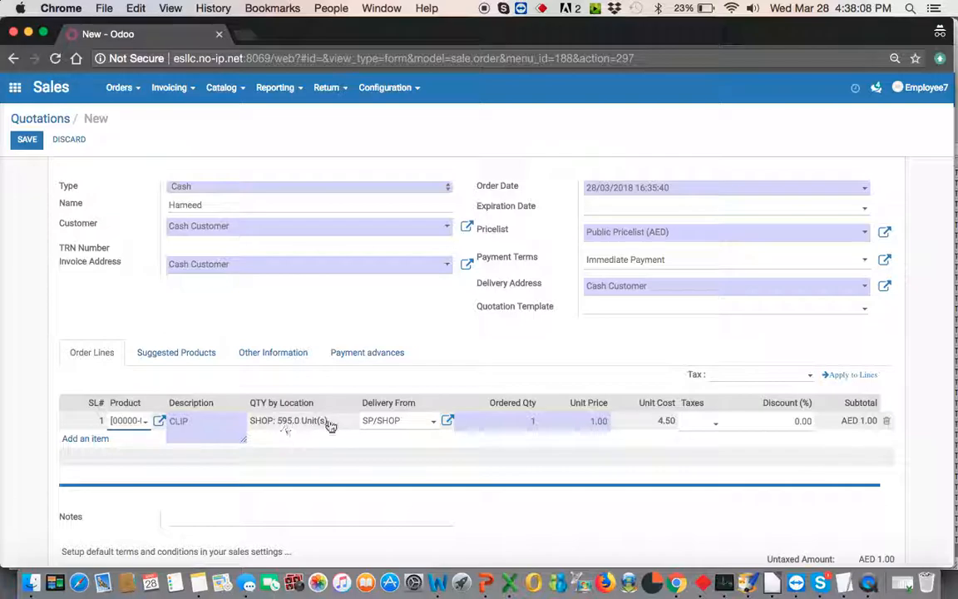
# Choose SP/SHOP as the delivery location for the CLIP order line.
pyautogui.click(397, 422)
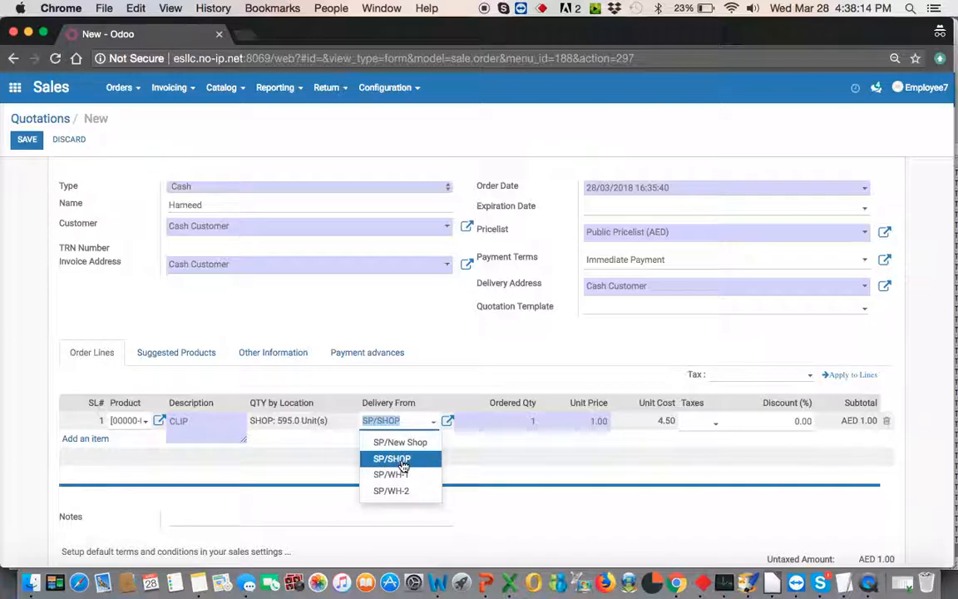
pyautogui.click(389, 461)
pyautogui.click(437, 338)
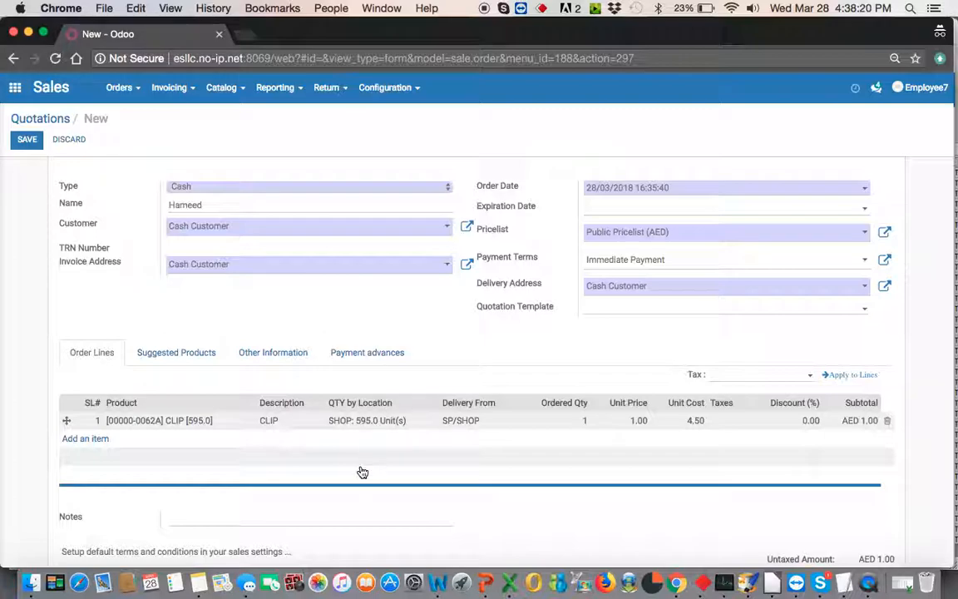
pyautogui.click(470, 421)
pyautogui.click(536, 340)
# Set the CLIP line's ordered quantity to 10, and open its unit price for editing.
pyautogui.click(568, 422)
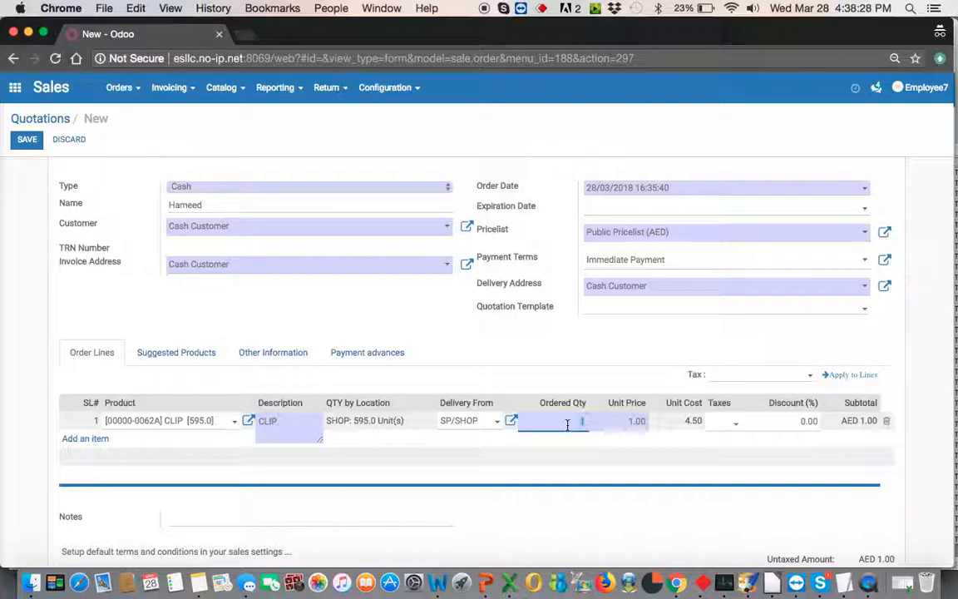
pyautogui.write('10')
pyautogui.click(629, 422)
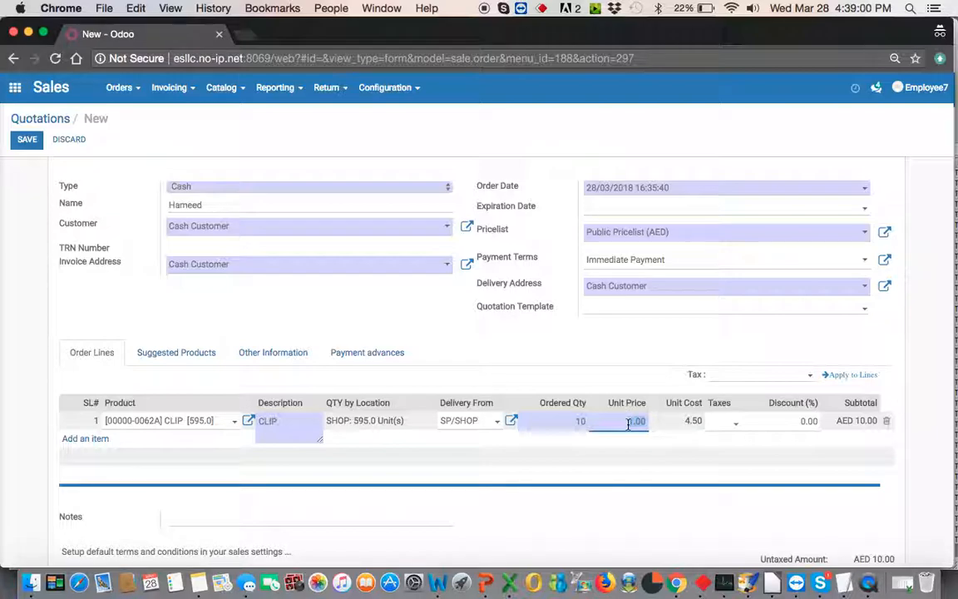
# Set the CLIP order line's unit price to 10.
pyautogui.write('10')
pyautogui.click(647, 350)
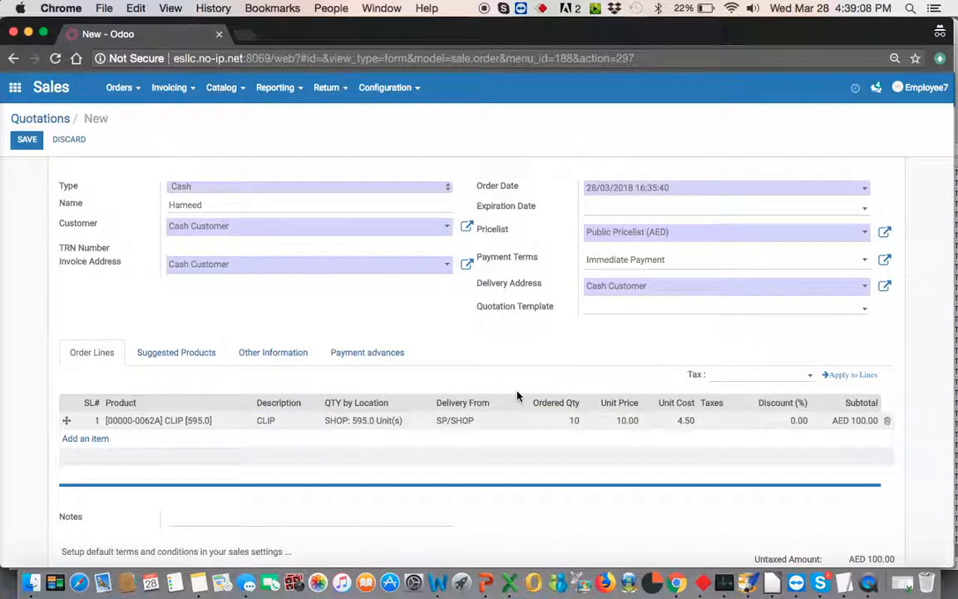
# Add a second order line for the product [04596198] RAD CAP, finding it with the search text rad.
pyautogui.click(86, 439)
pyautogui.click(104, 443)
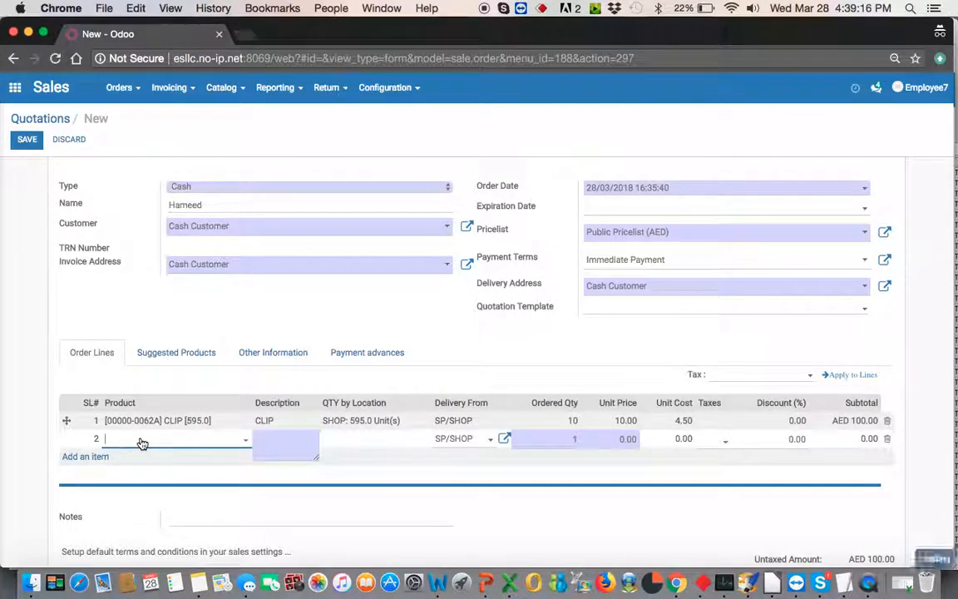
pyautogui.click(142, 443)
pyautogui.write('rad')
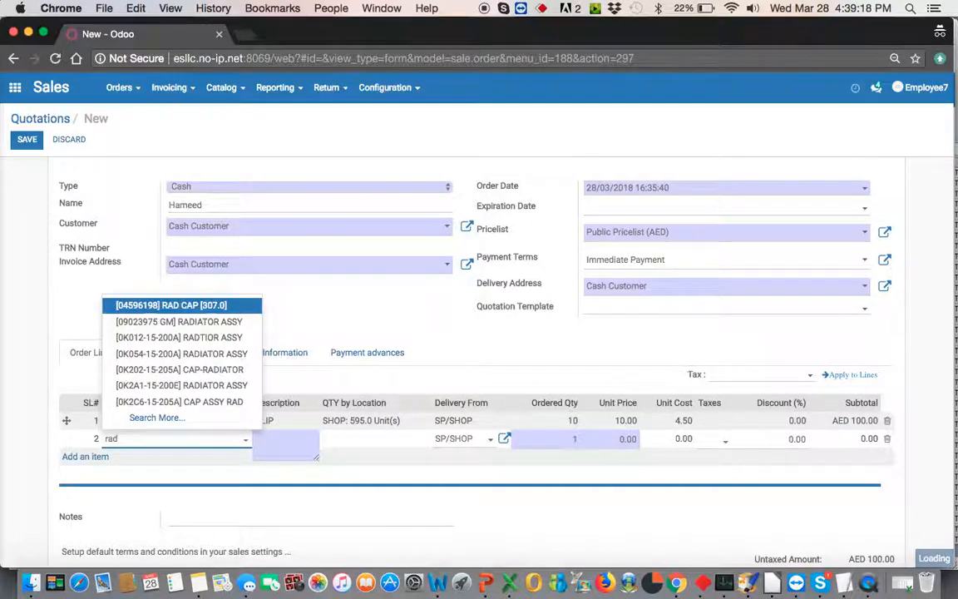
pyautogui.click(190, 305)
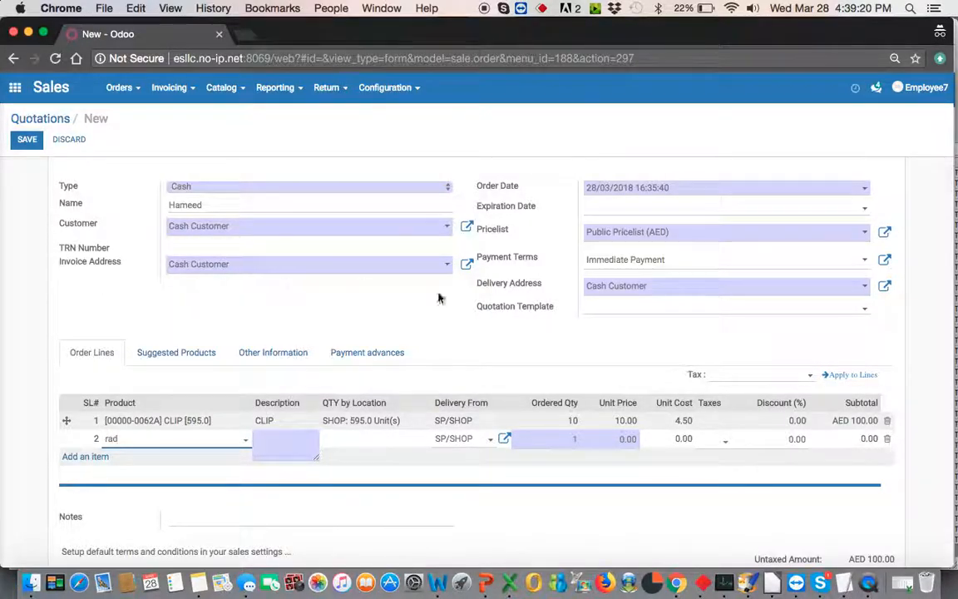
# Set the RAD CAP line's ordered quantity to 5 and its unit price to 100.
pyautogui.click(571, 439)
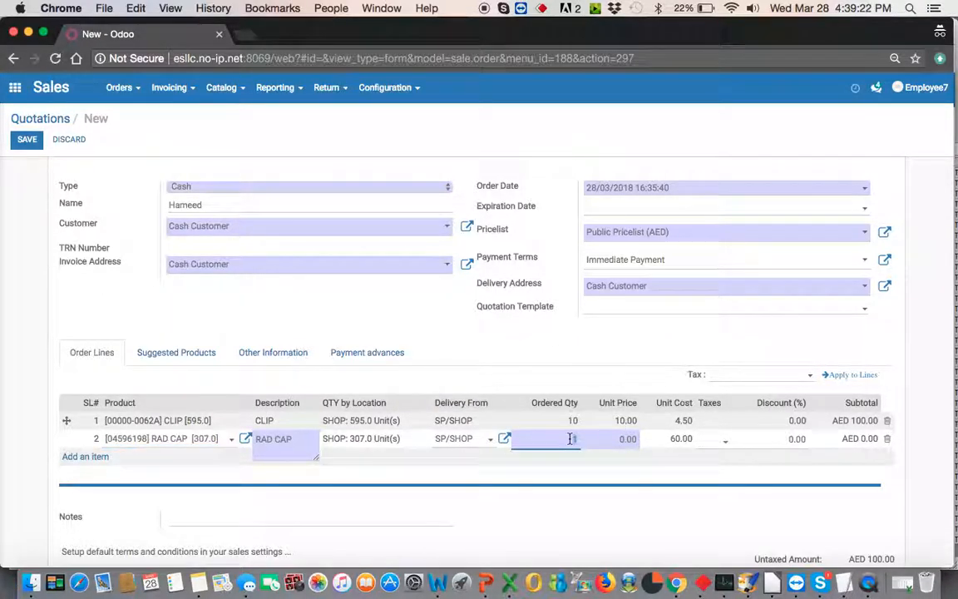
pyautogui.write('5')
pyautogui.click(615, 438)
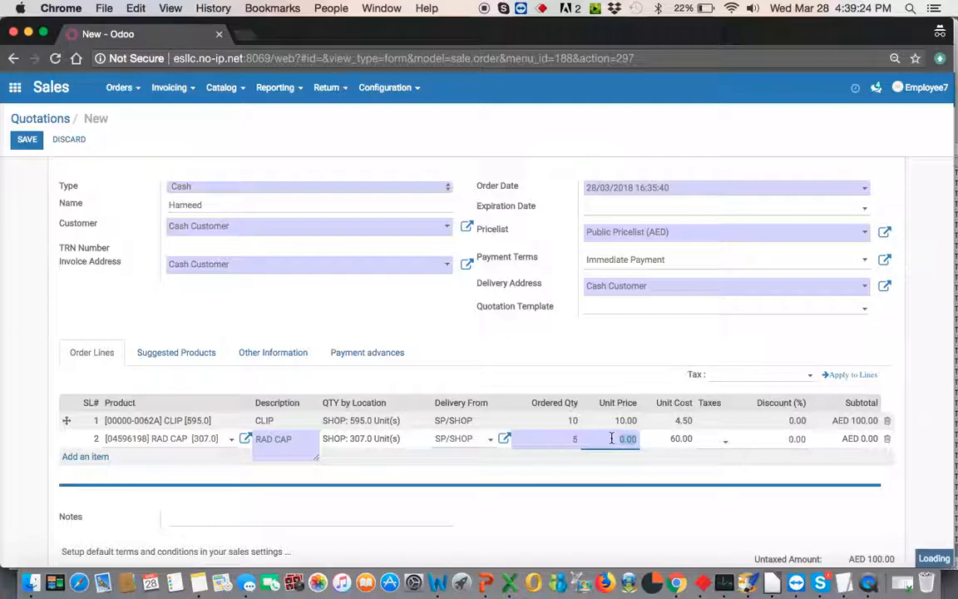
pyautogui.write('1')
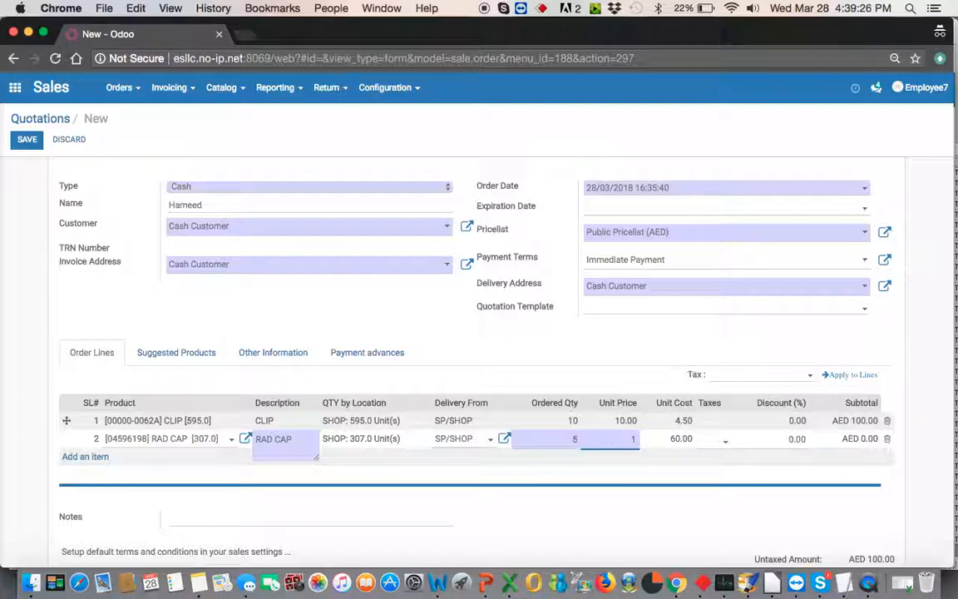
pyautogui.write('0')
pyautogui.click(727, 349)
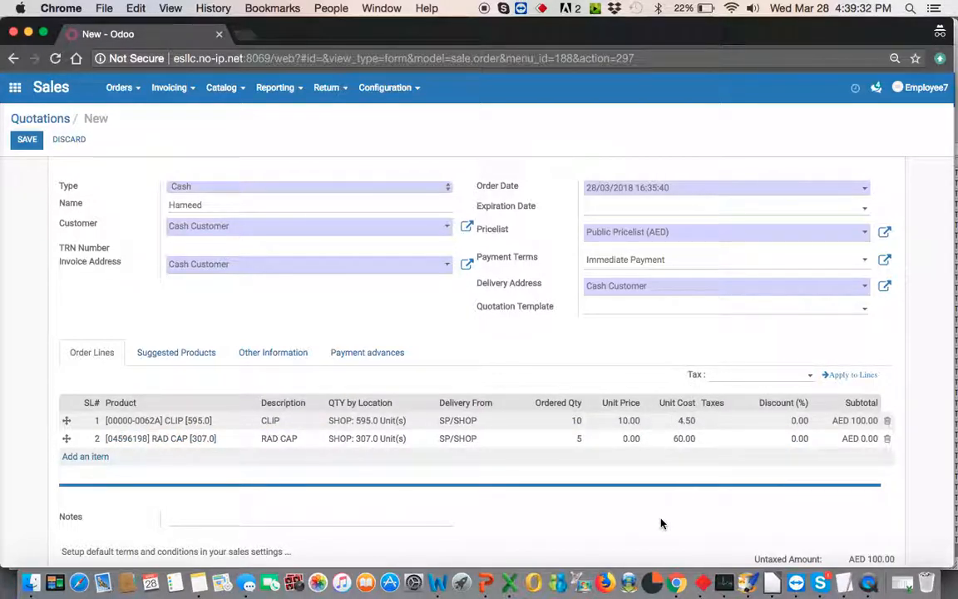
pyautogui.click(626, 439)
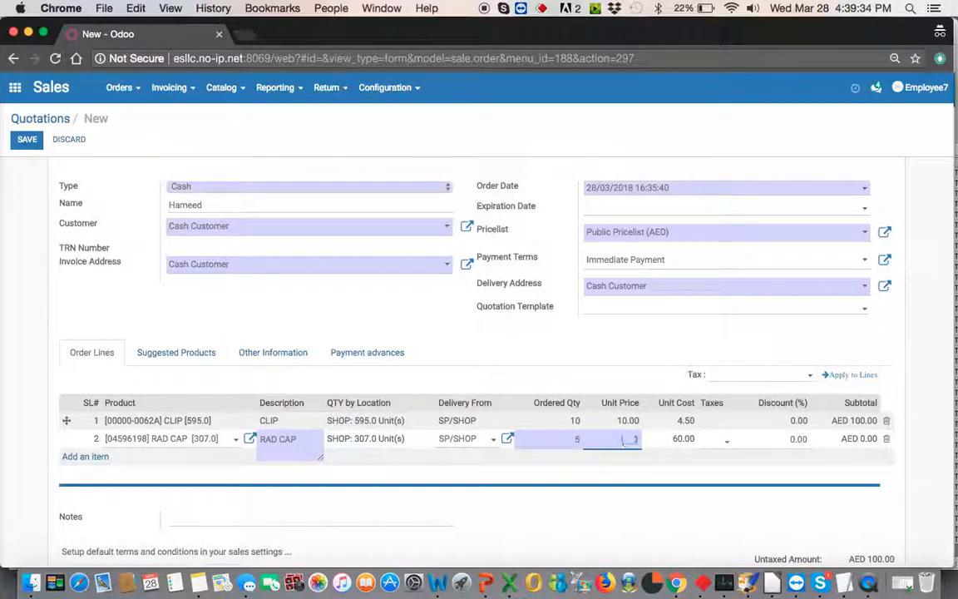
pyautogui.click(639, 360)
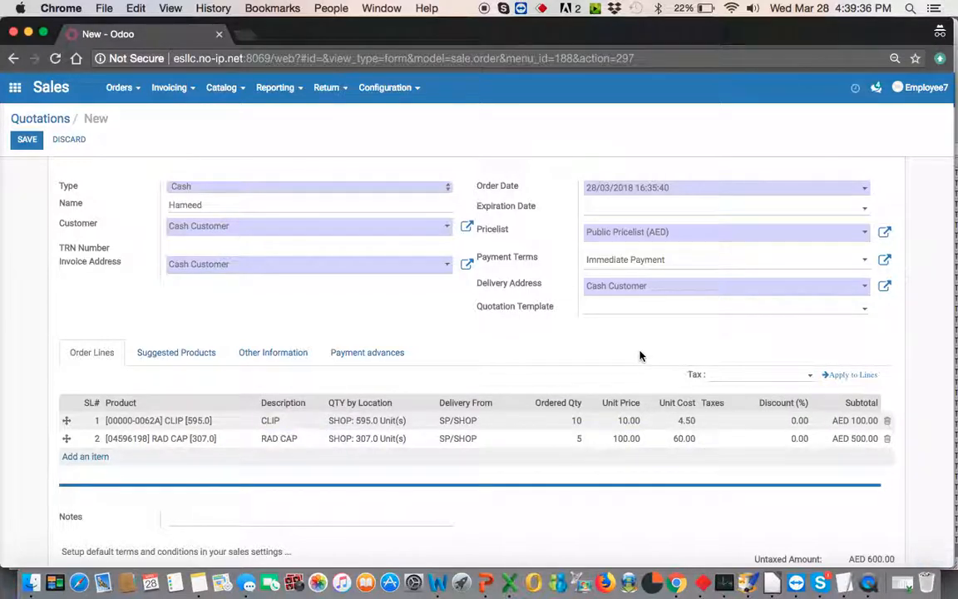
# Choose VAT 5% Ex. as the quotation's tax and apply it to all order lines.
pyautogui.scroll(-3, 714, 464)
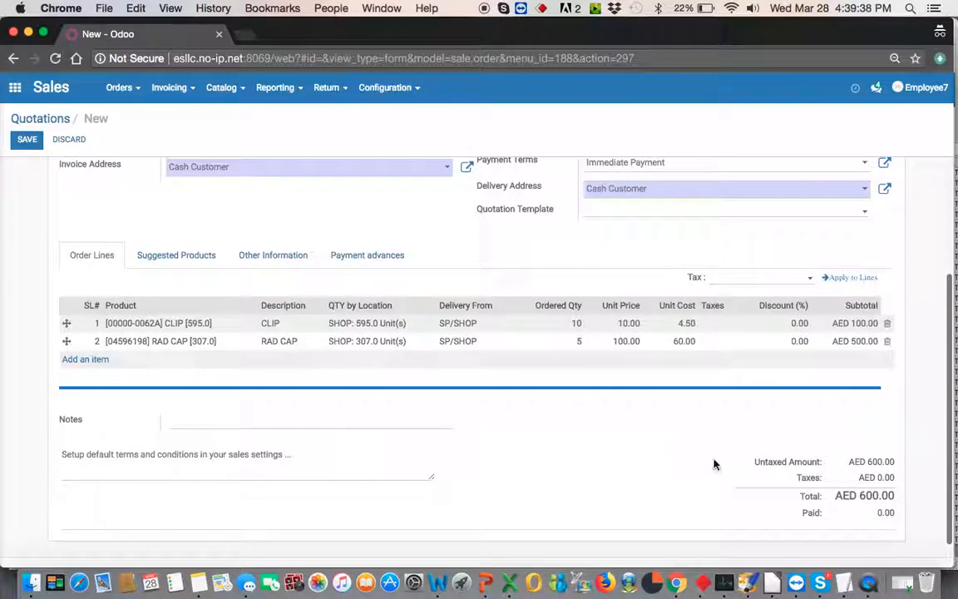
pyautogui.scroll(1, 715, 464)
pyautogui.scroll(1, 714, 464)
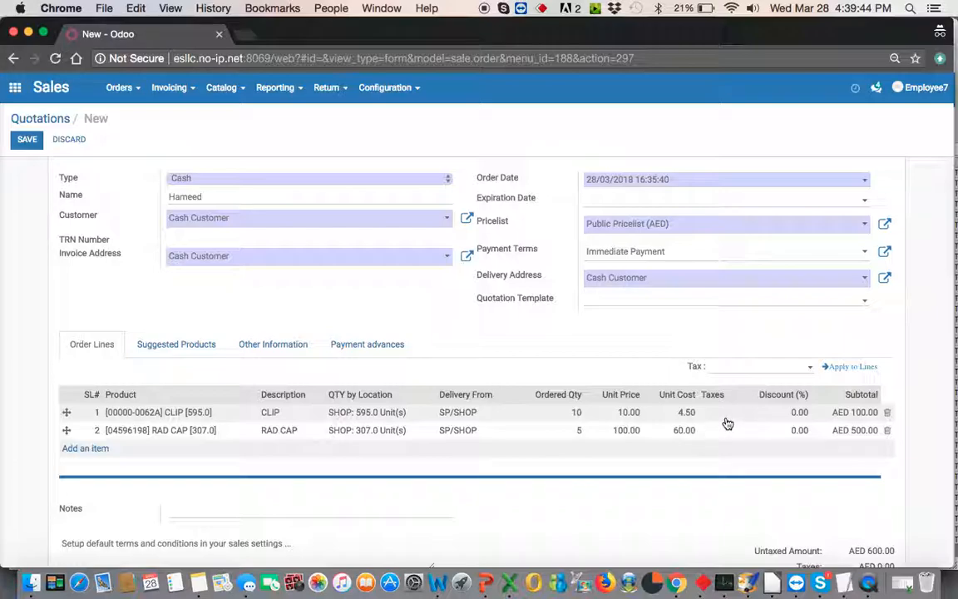
pyautogui.click(762, 367)
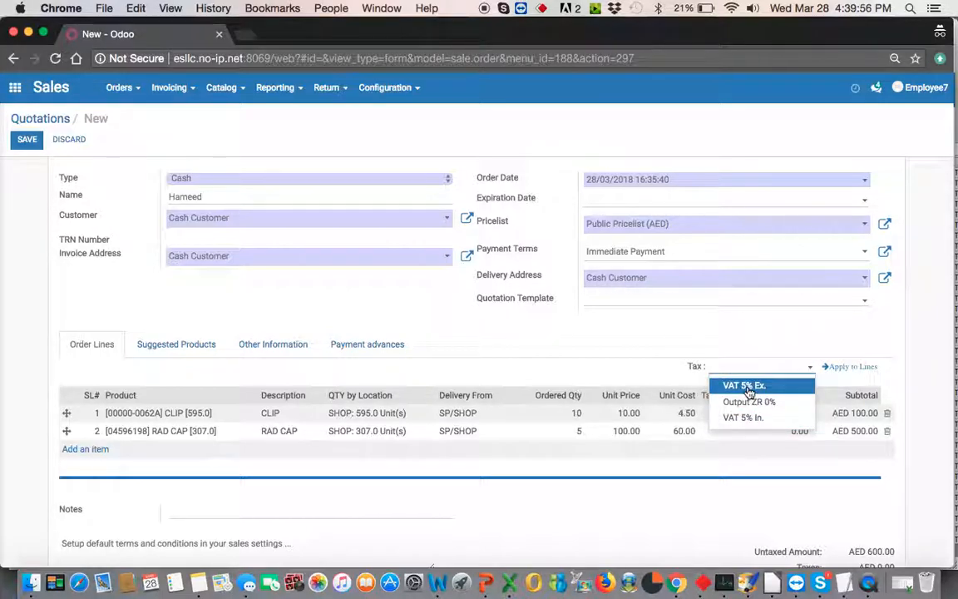
pyautogui.click(749, 387)
pyautogui.click(846, 369)
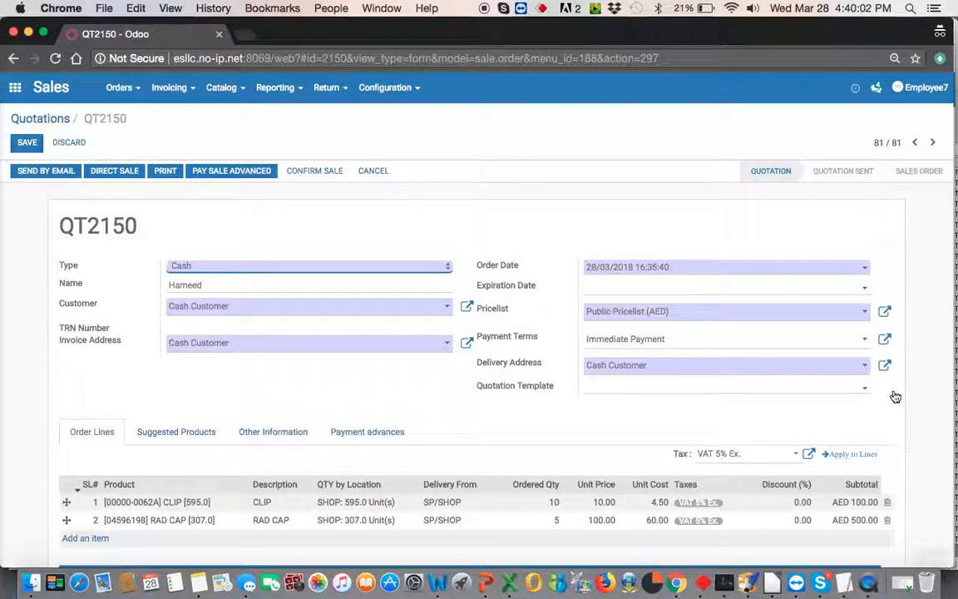
# Change the quotation's tax to VAT 5% In. and apply it to all order lines.
pyautogui.scroll(-4, 895, 397)
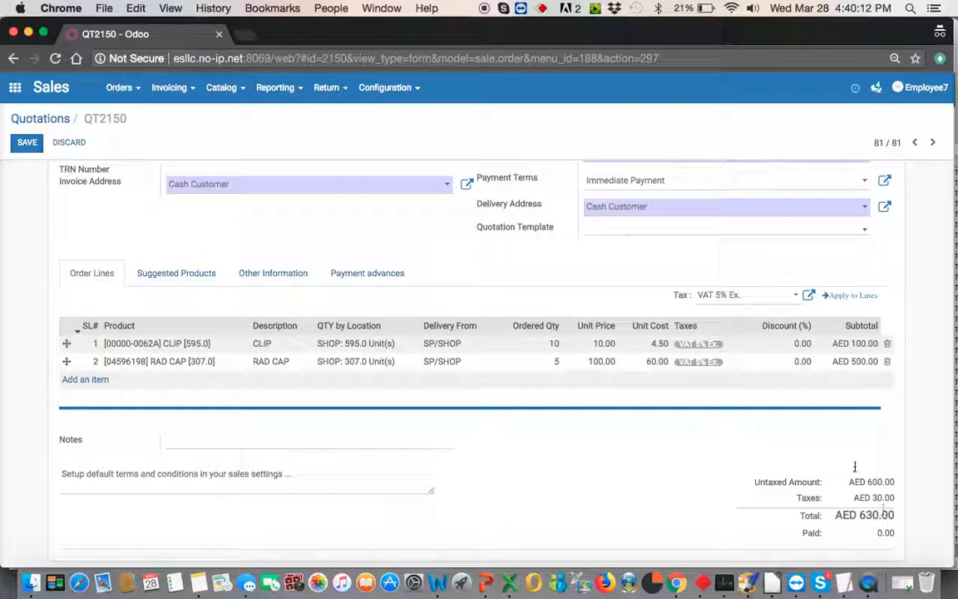
pyautogui.click(760, 298)
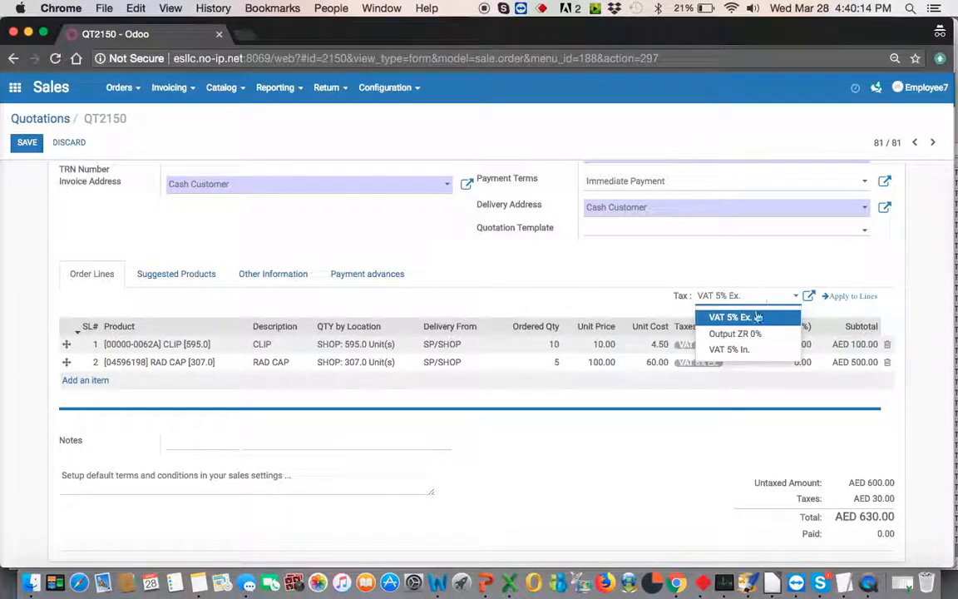
pyautogui.click(747, 349)
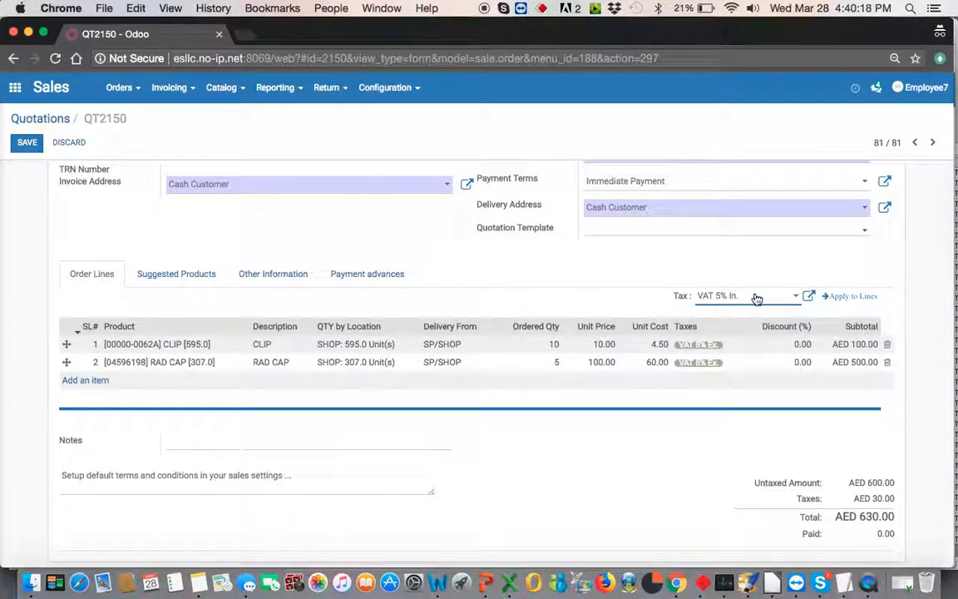
pyautogui.click(843, 306)
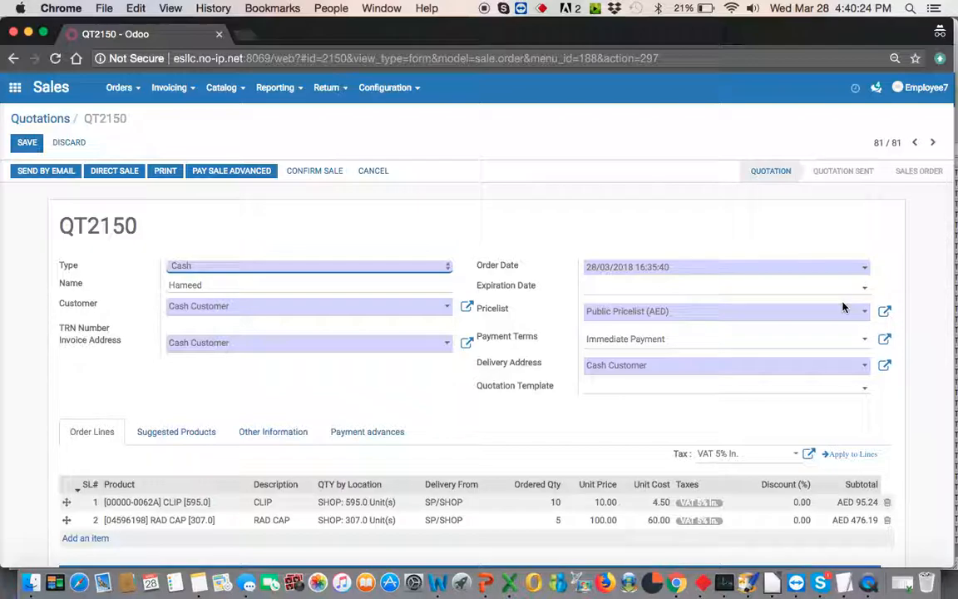
# Review the quotation's lines and tax totals, and process it as a direct sale to generate the invoice.
pyautogui.scroll(-3, 767, 483)
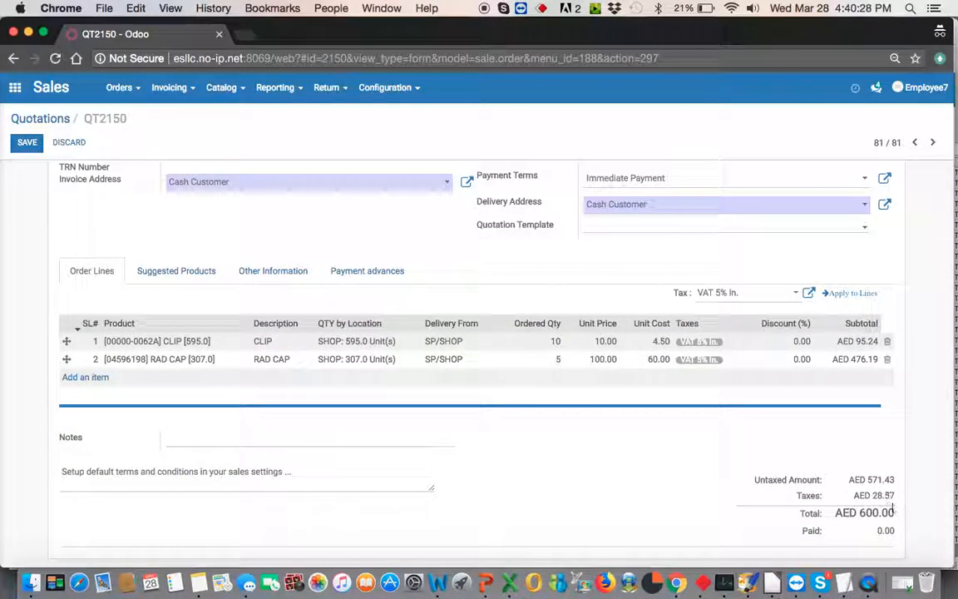
pyautogui.scroll(-1, 893, 512)
pyautogui.scroll(4, 893, 512)
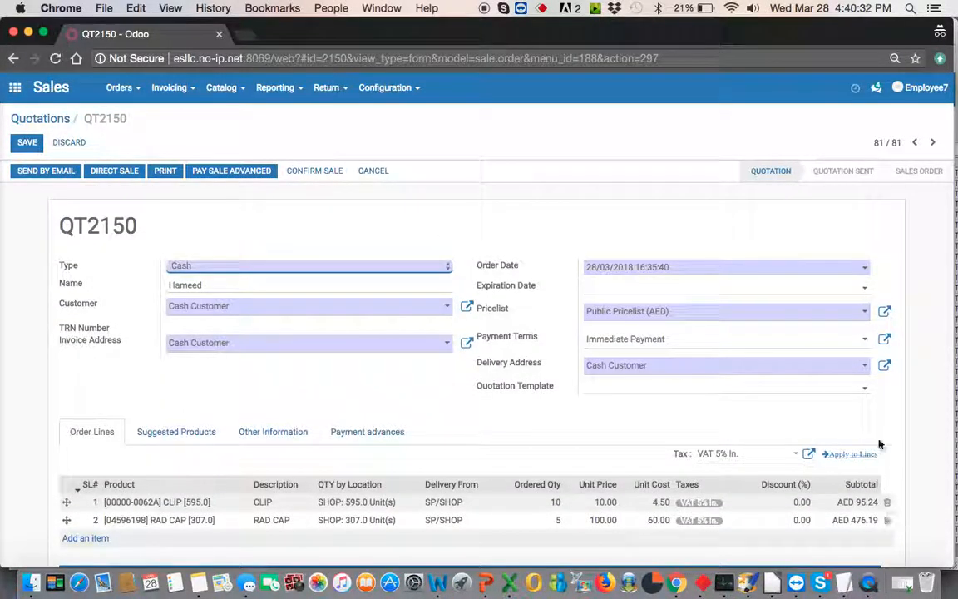
pyautogui.scroll(-2, 871, 320)
pyautogui.scroll(2, 874, 323)
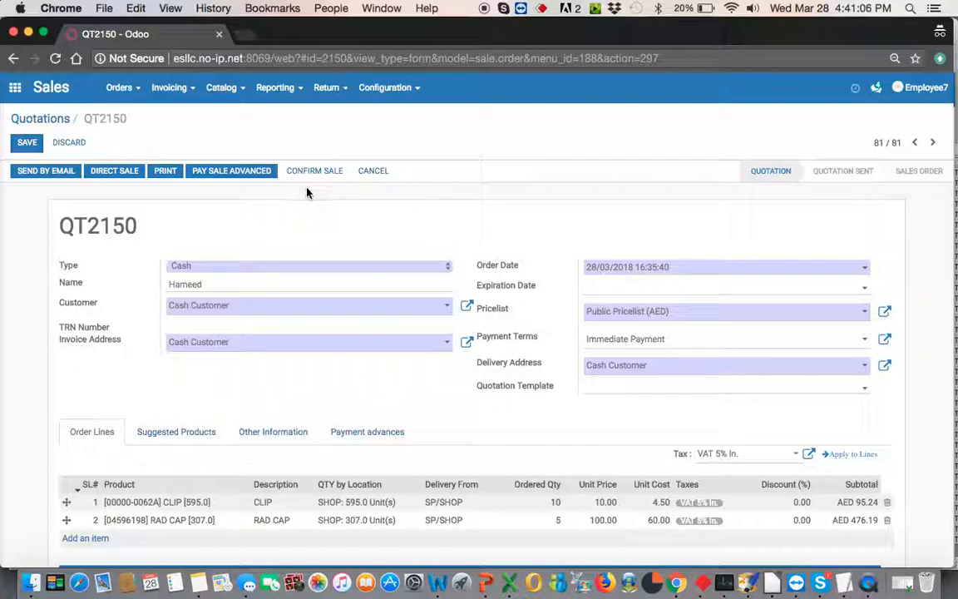
pyautogui.click(126, 172)
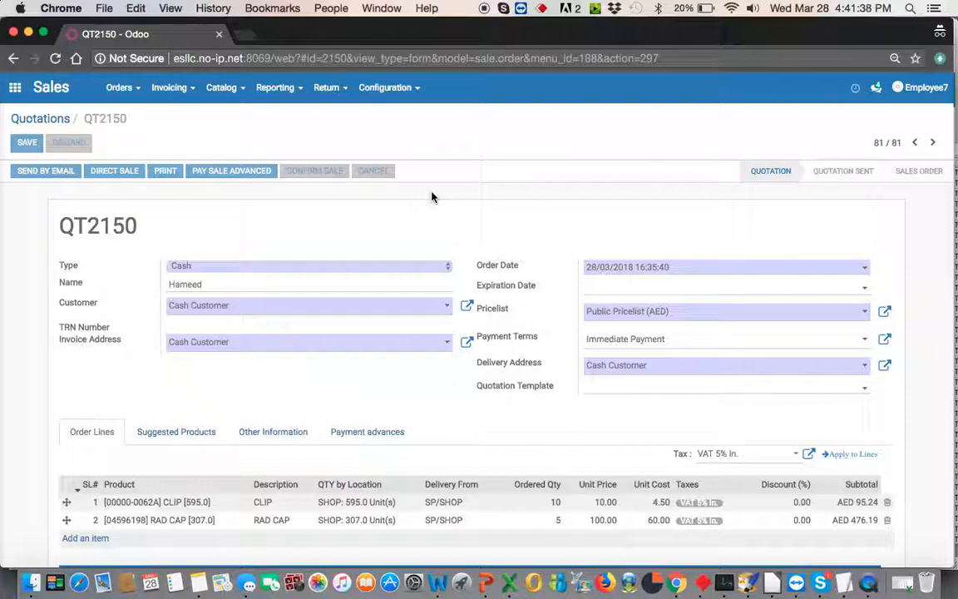
pyautogui.scroll(-2, 541, 254)
pyautogui.scroll(2, 541, 256)
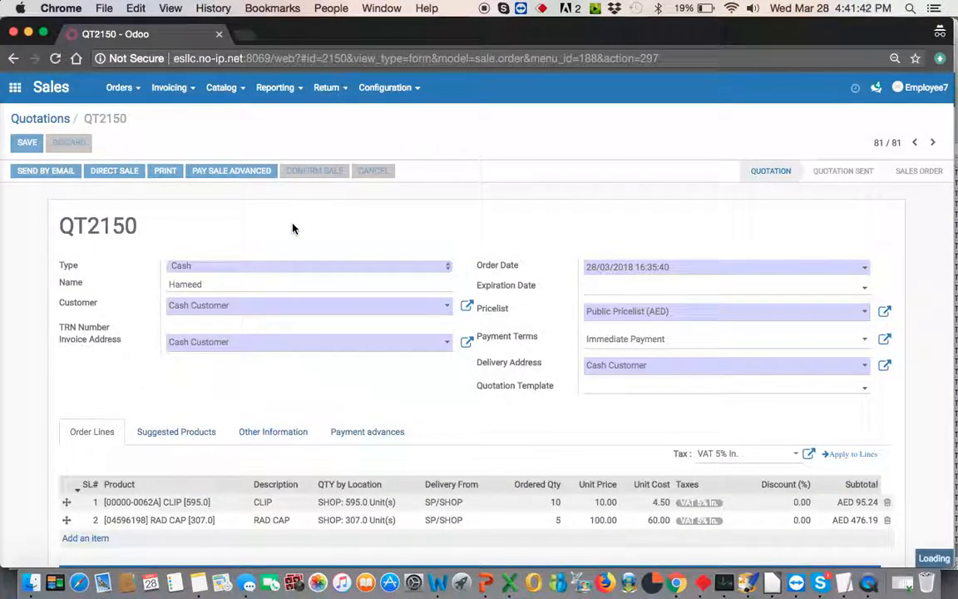
pyautogui.scroll(-5, 293, 224)
pyautogui.scroll(5, 293, 224)
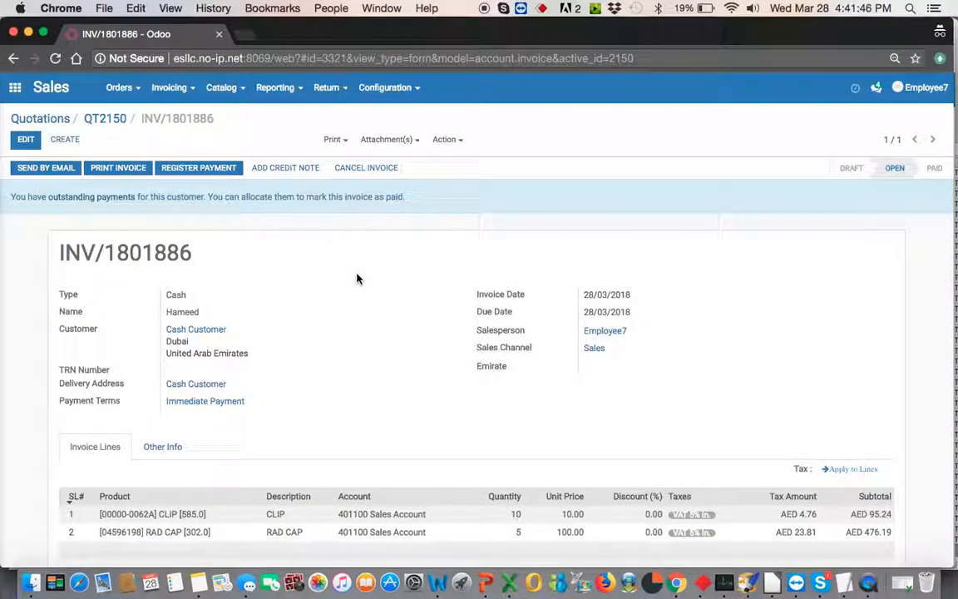
# Check the generated invoice's lines and totals, and try to register a payment for it.
pyautogui.scroll(-3, 357, 278)
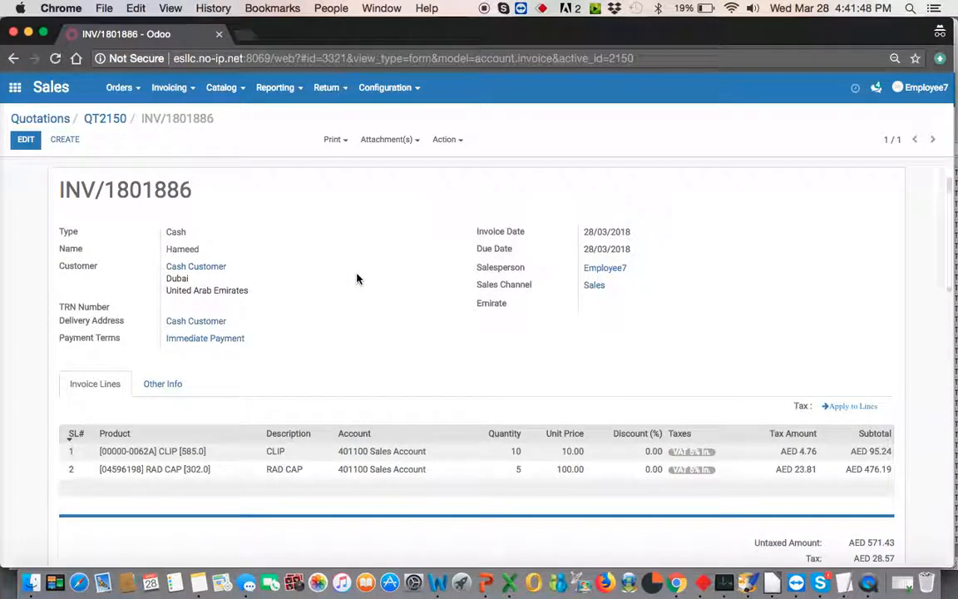
pyautogui.scroll(3, 356, 279)
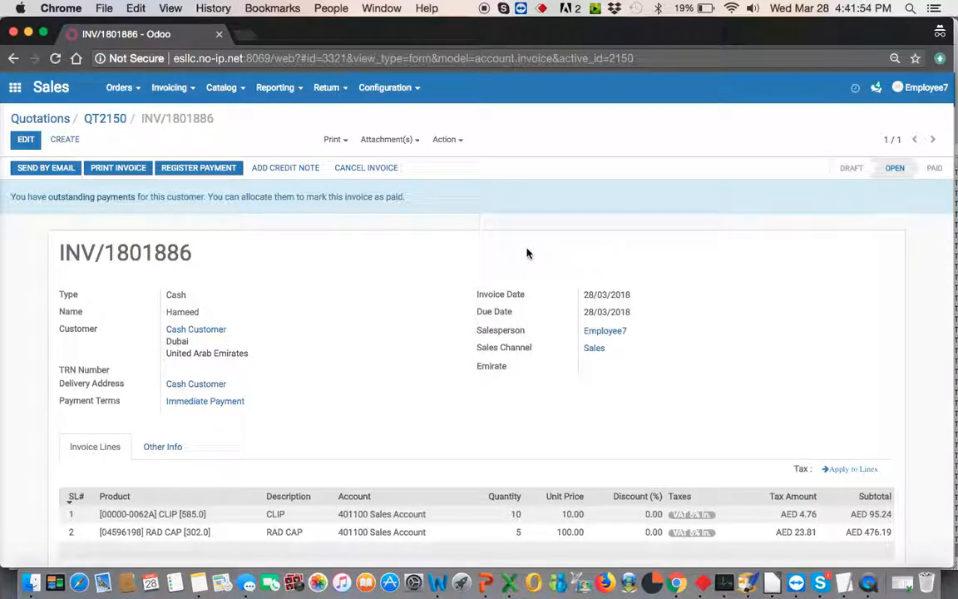
pyautogui.scroll(-3, 534, 311)
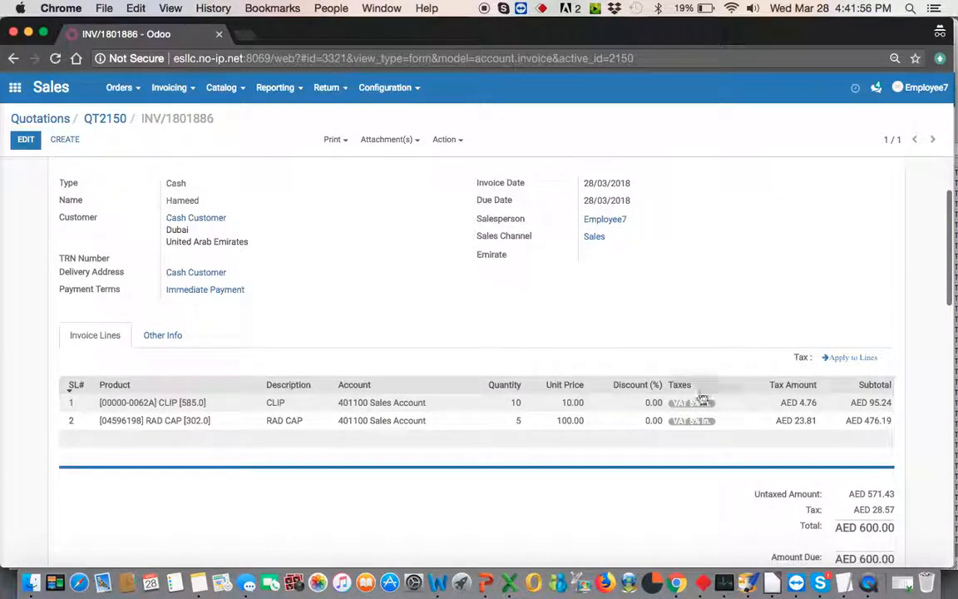
pyautogui.scroll(-3, 705, 403)
pyautogui.scroll(6, 890, 460)
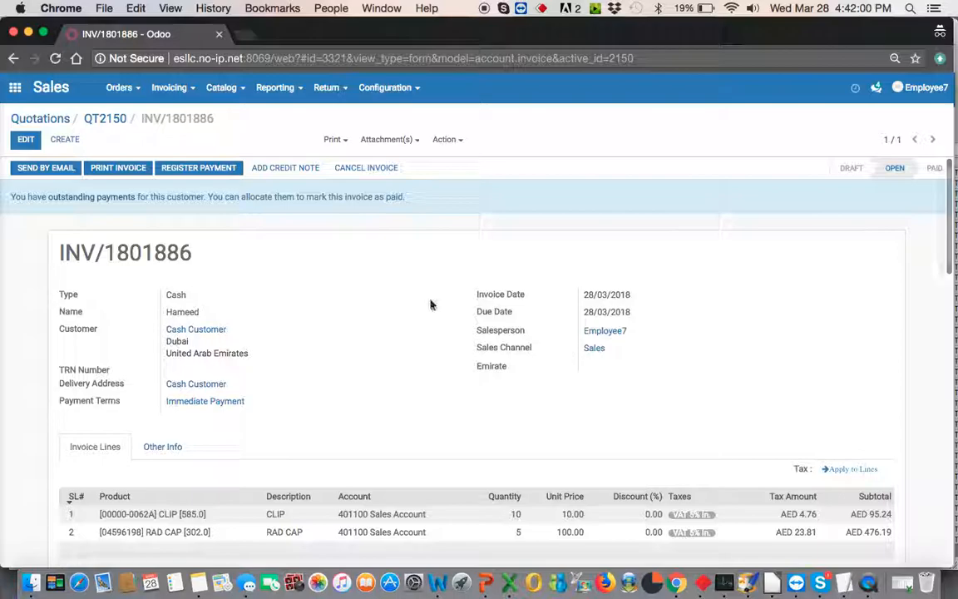
pyautogui.click(214, 171)
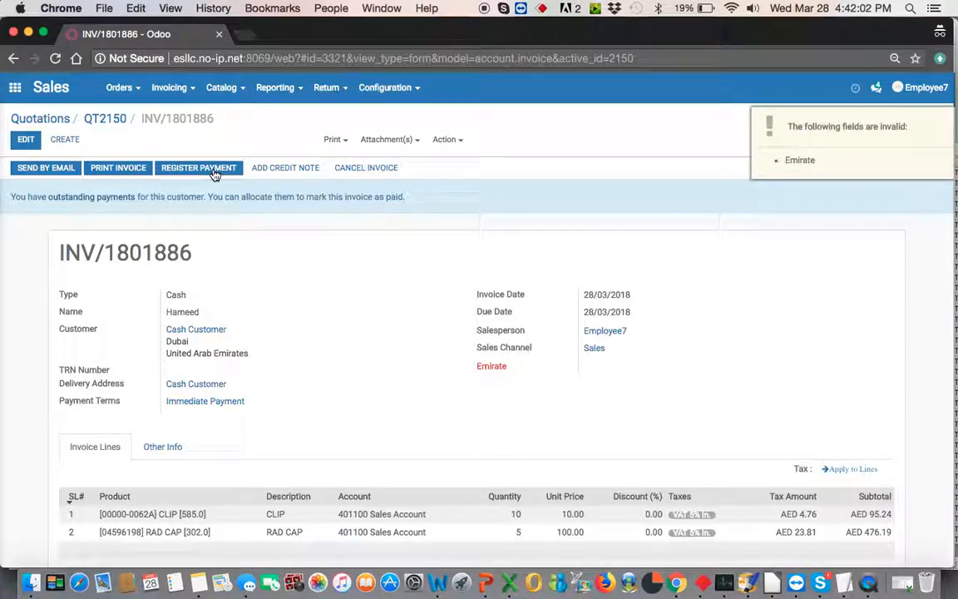
# Edit the invoice and set its Emirate to Dubai.
pyautogui.click(24, 140)
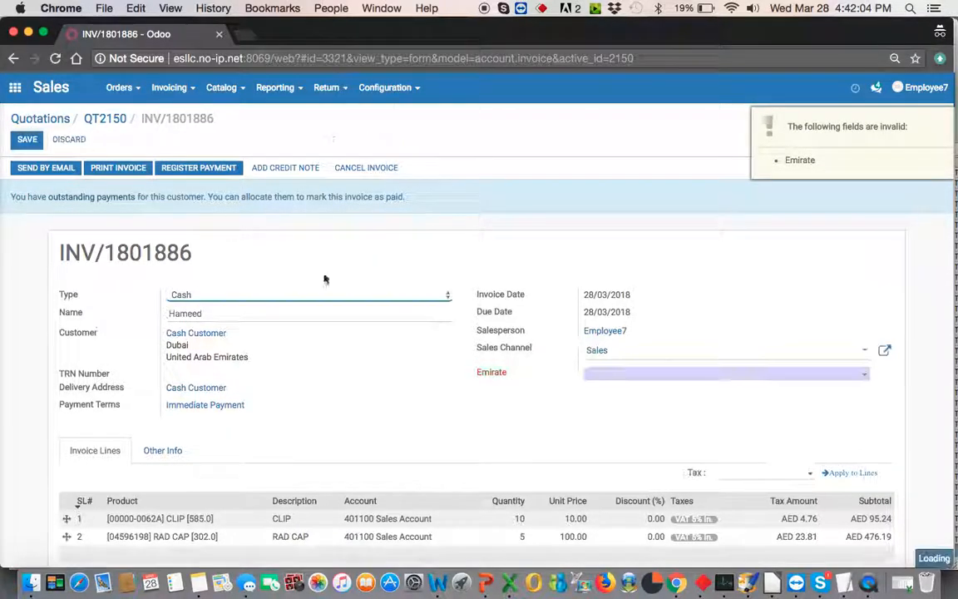
pyautogui.click(611, 376)
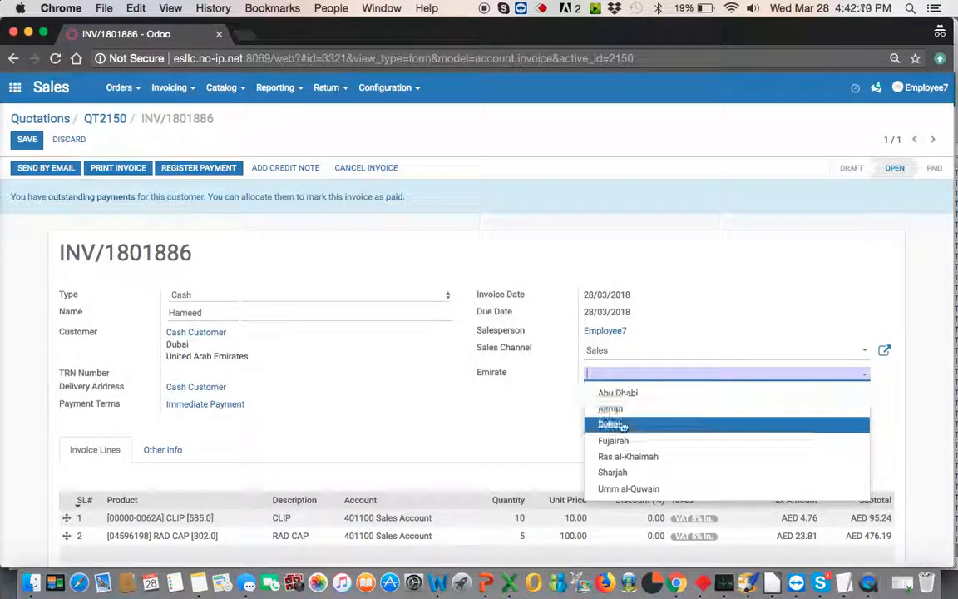
pyautogui.click(623, 426)
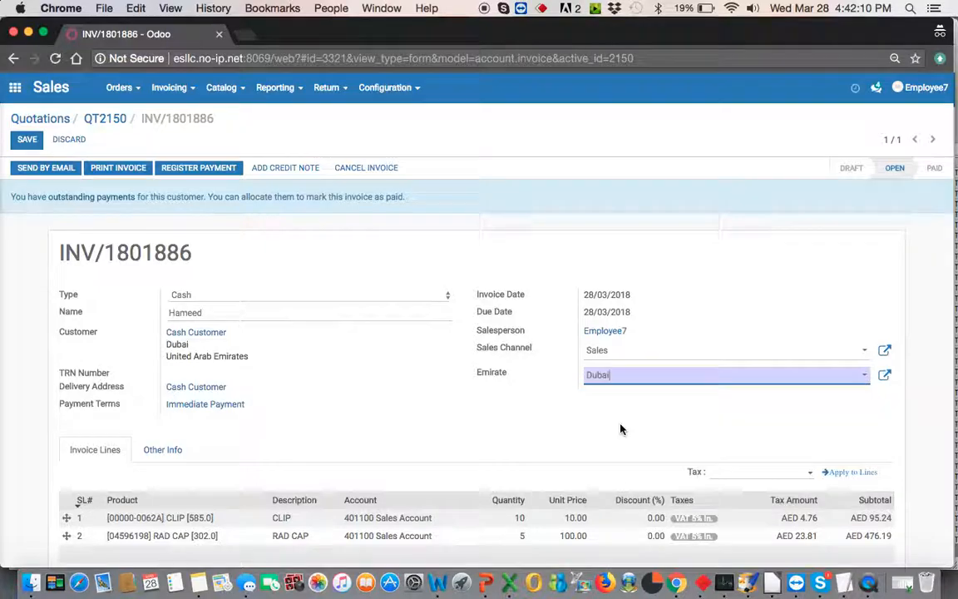
# Register the invoice's payment with Cash (AED) as the payment method and validate it.
pyautogui.click(221, 173)
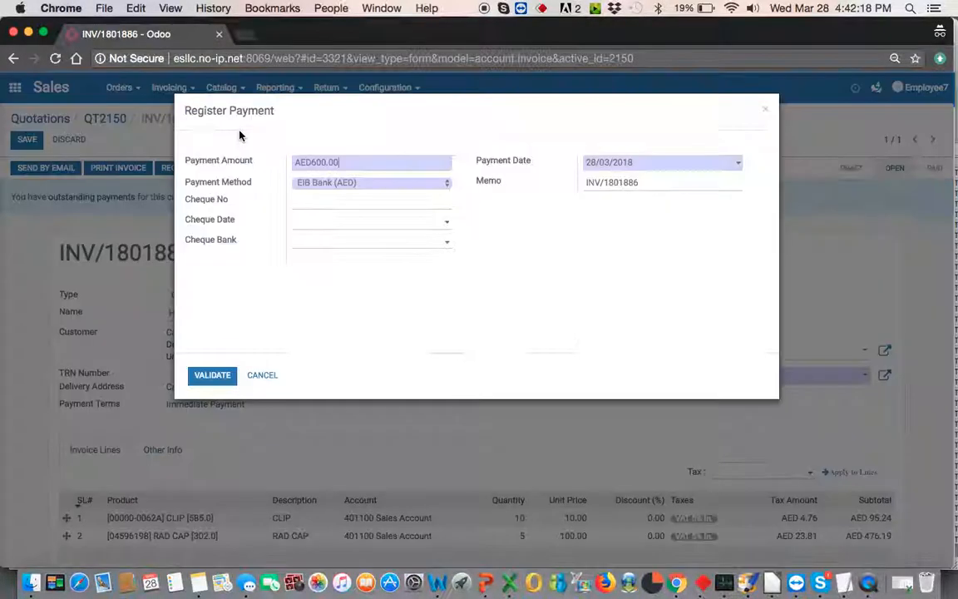
pyautogui.click(324, 185)
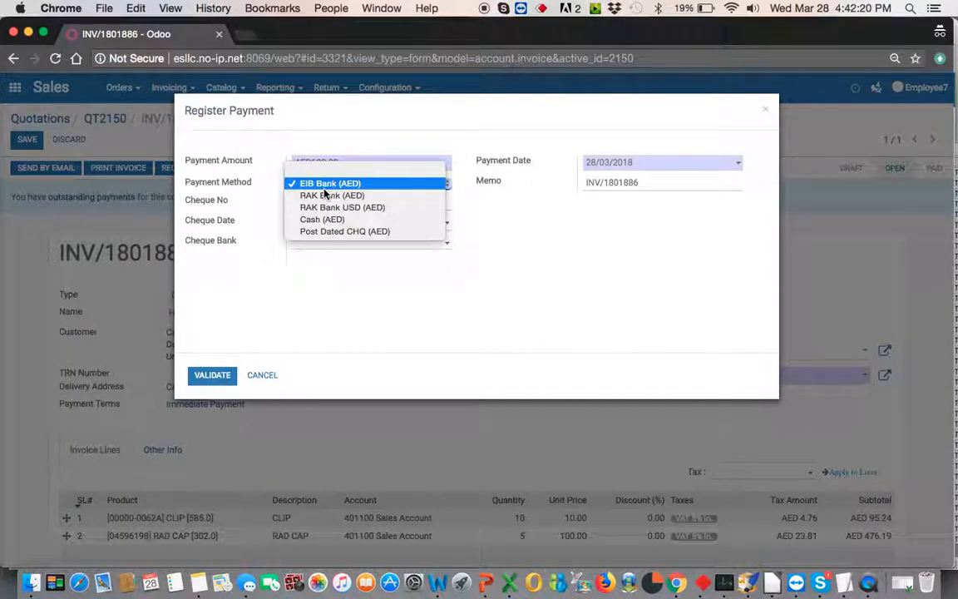
pyautogui.click(312, 219)
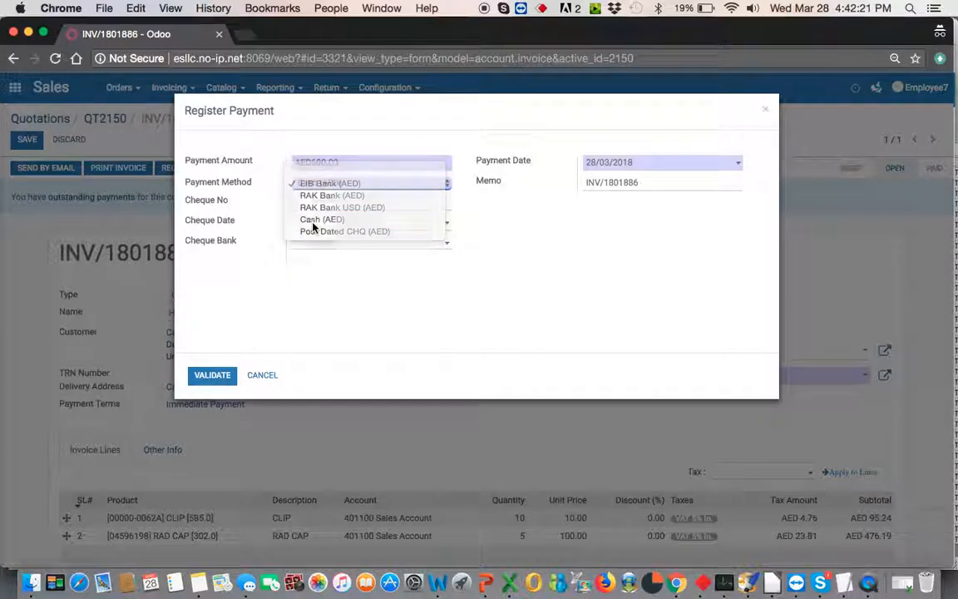
pyautogui.click(218, 379)
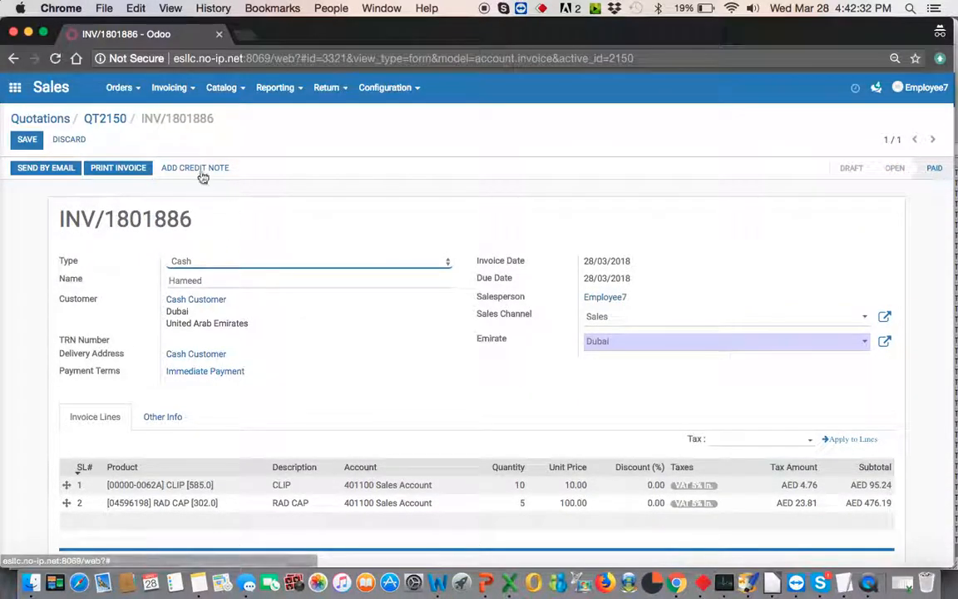
# Return to the quotations list and create a new quotation of type Credit for Customer100.
pyautogui.click(122, 123)
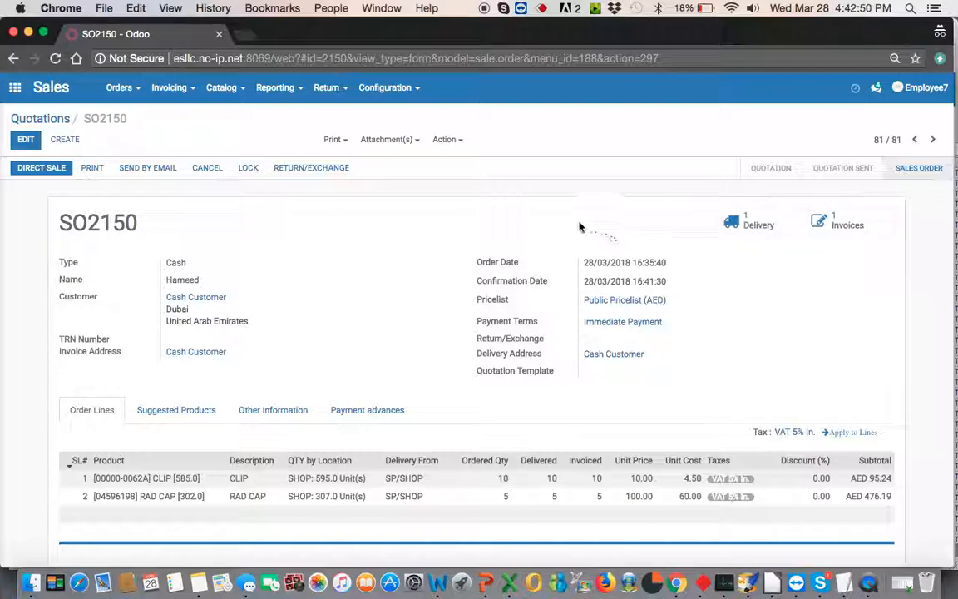
pyautogui.click(39, 119)
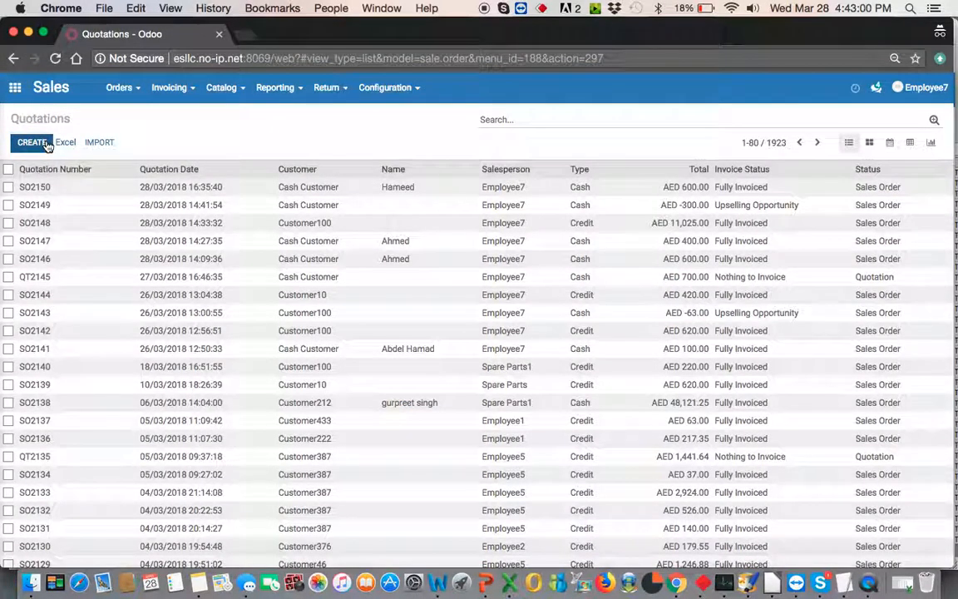
pyautogui.click(20, 144)
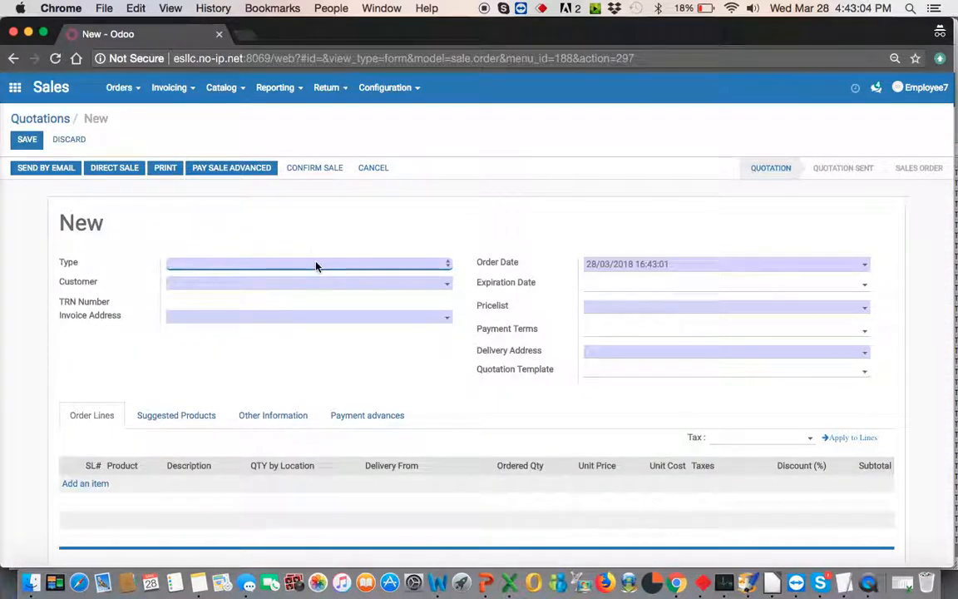
pyautogui.click(316, 265)
pyautogui.click(278, 290)
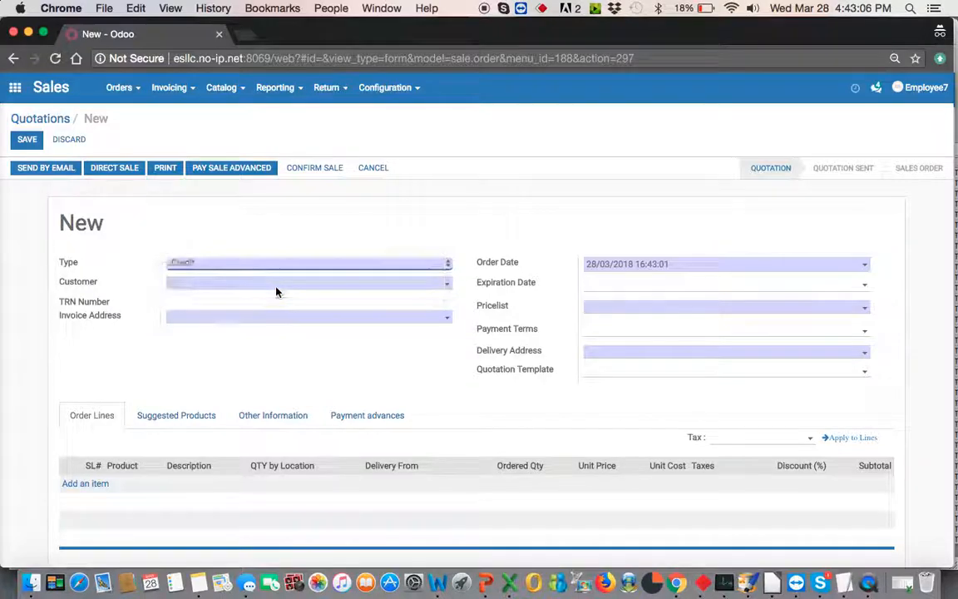
pyautogui.click(244, 287)
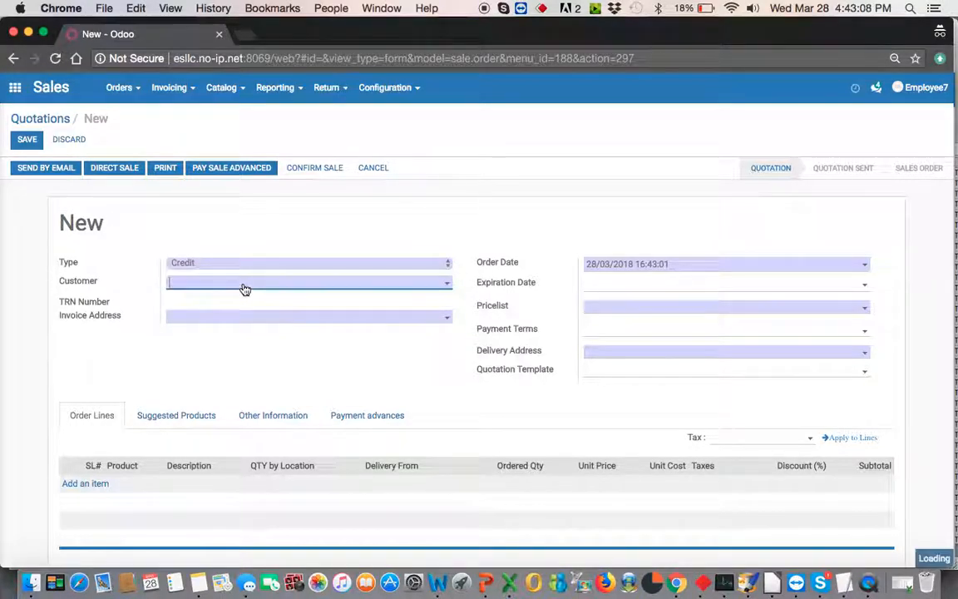
pyautogui.click(225, 356)
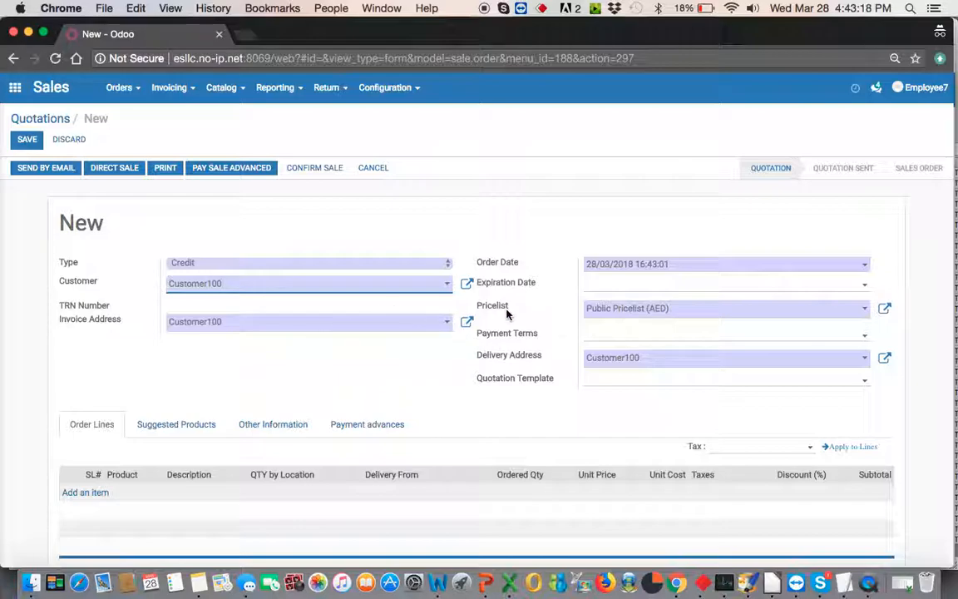
# Set the quotation's payment terms to 30 Net Days.
pyautogui.moveTo(506, 313)
pyautogui.click(616, 336)
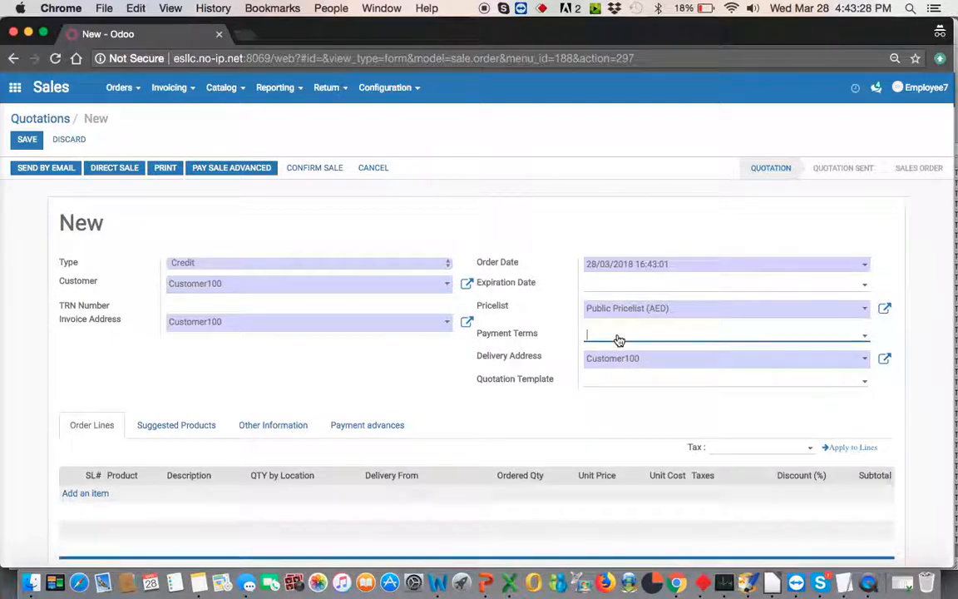
pyautogui.click(619, 342)
pyautogui.click(618, 341)
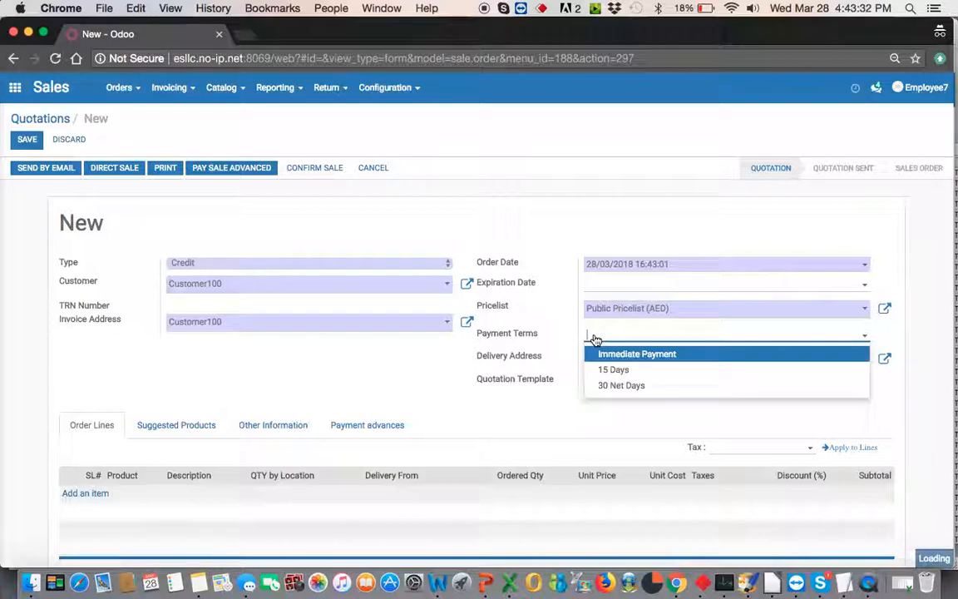
pyautogui.click(620, 386)
# Add an order line for product [00000-0062A] CLIP with an ordered quantity of 100.
pyautogui.scroll(-3, 470, 428)
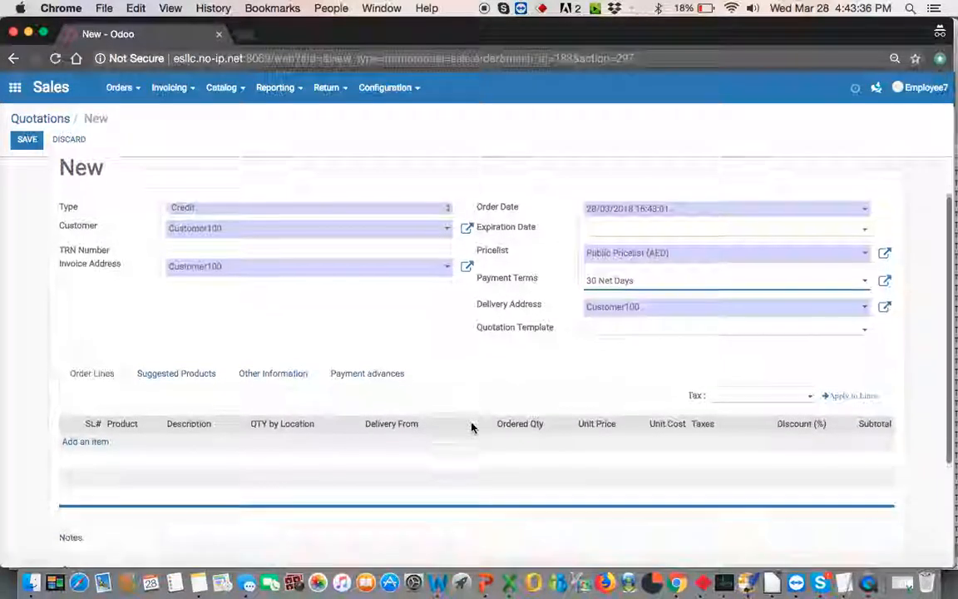
pyautogui.click(96, 413)
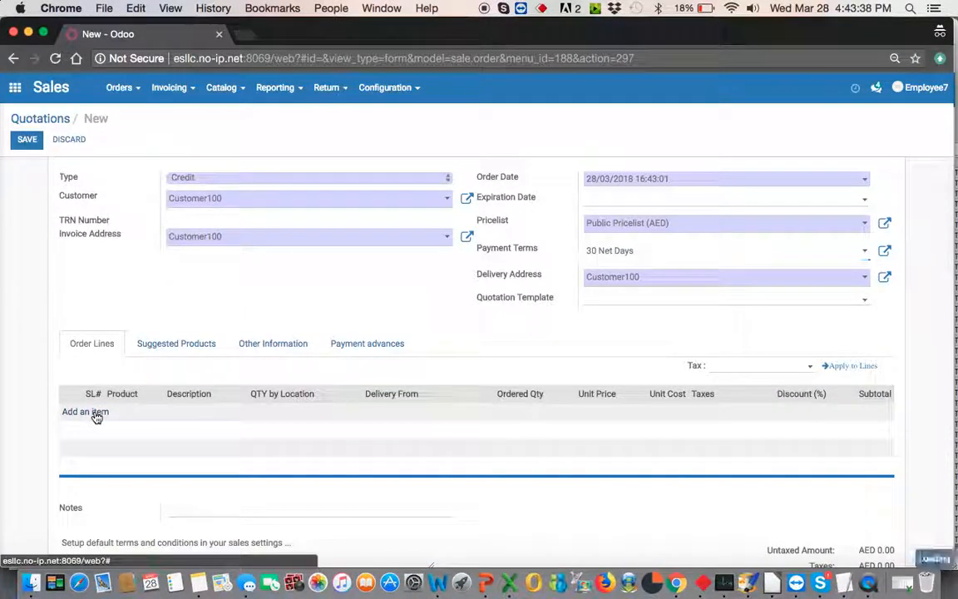
pyautogui.click(154, 418)
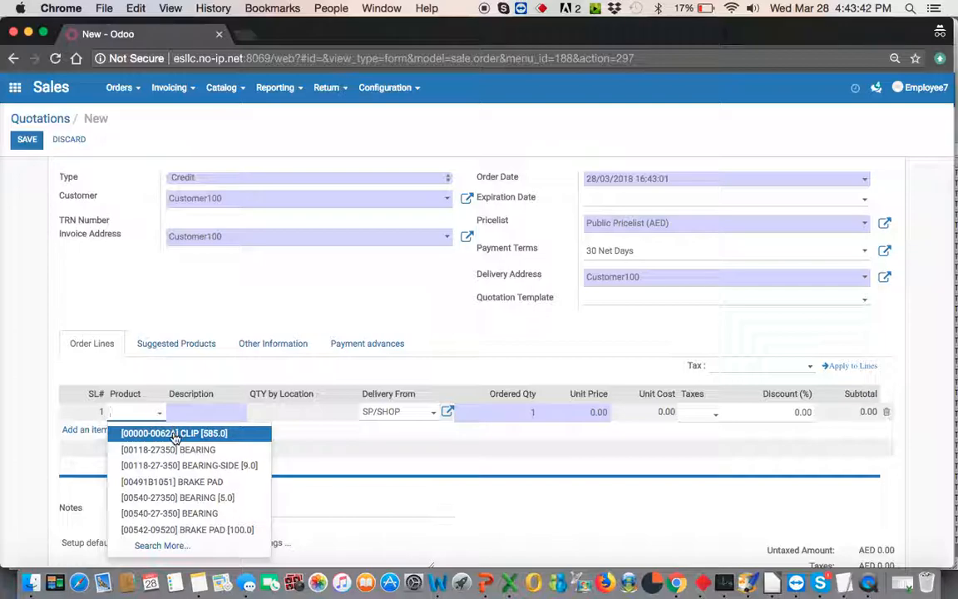
pyautogui.click(174, 434)
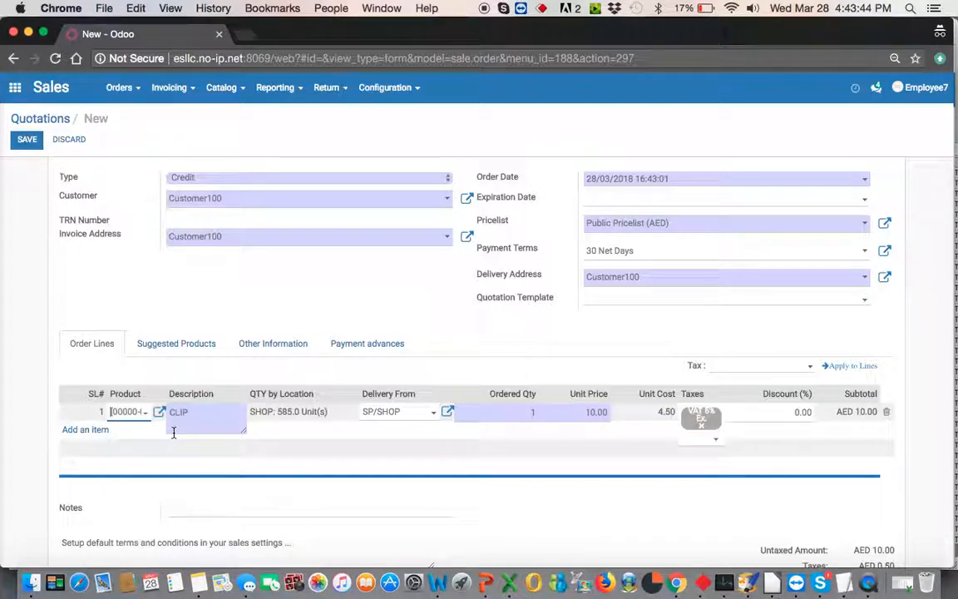
pyautogui.click(525, 409)
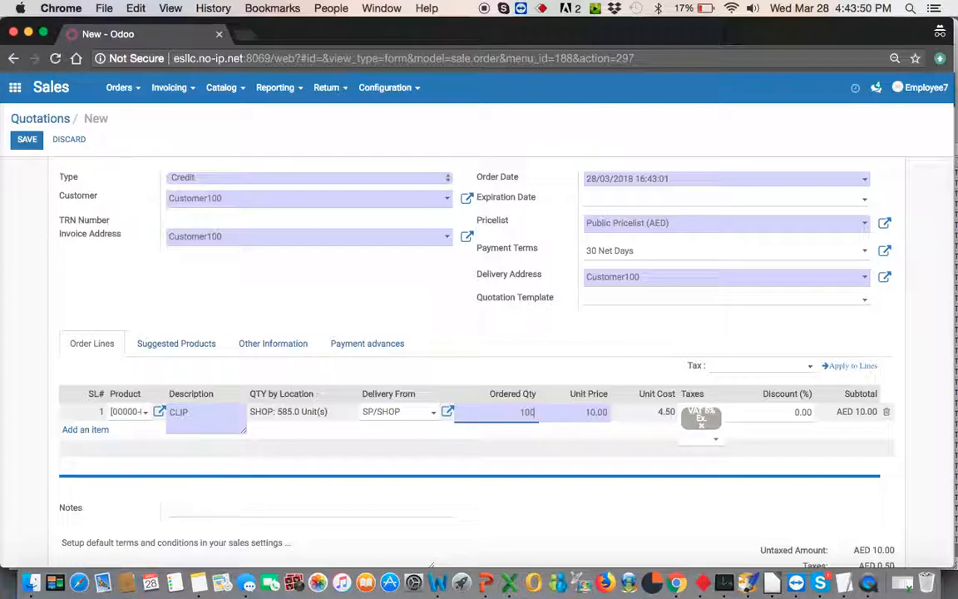
# Add a second order line for product [04596198] RAD CAP with an ordered quantity of 100.
pyautogui.click(99, 436)
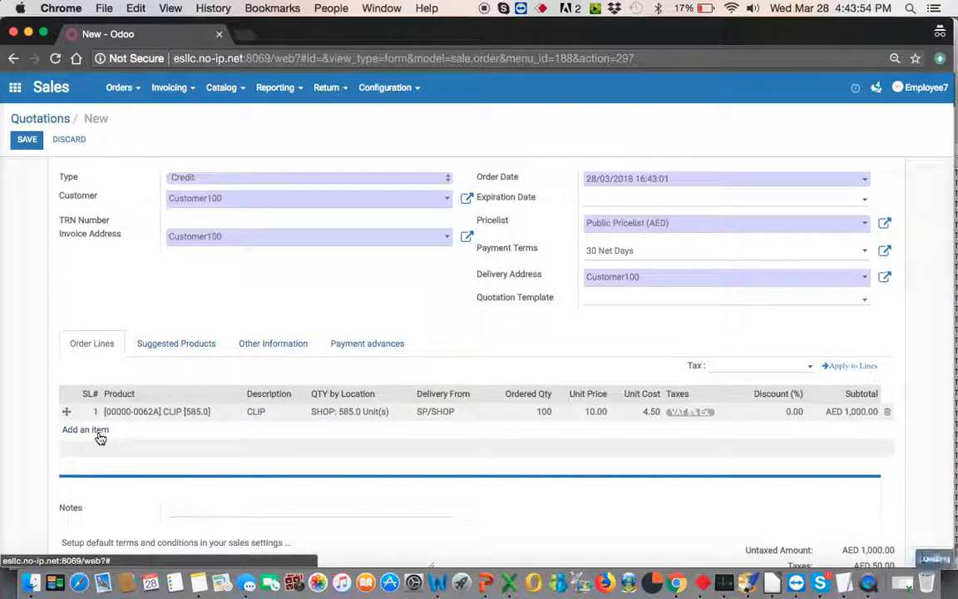
pyautogui.click(187, 433)
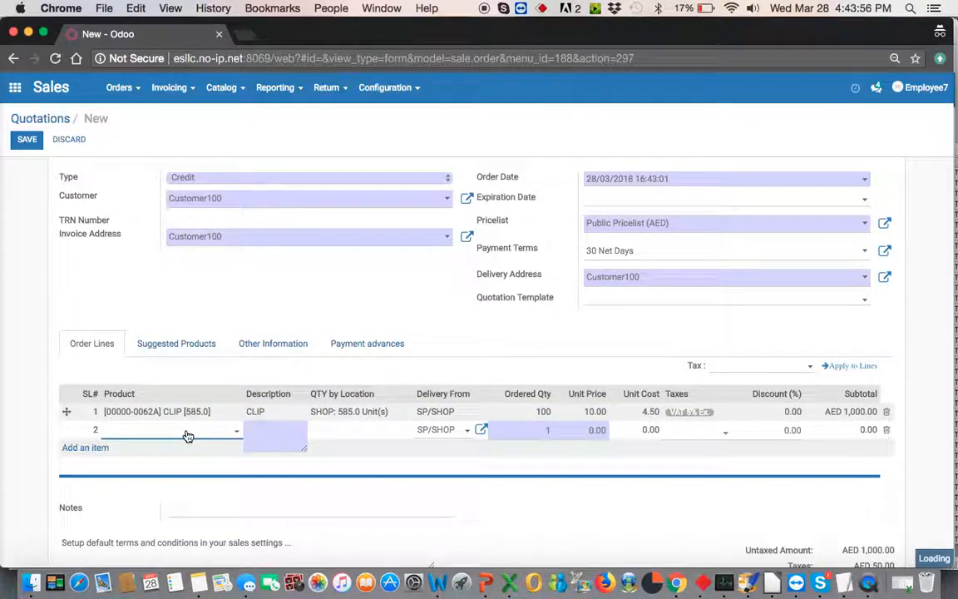
pyautogui.write('rad c')
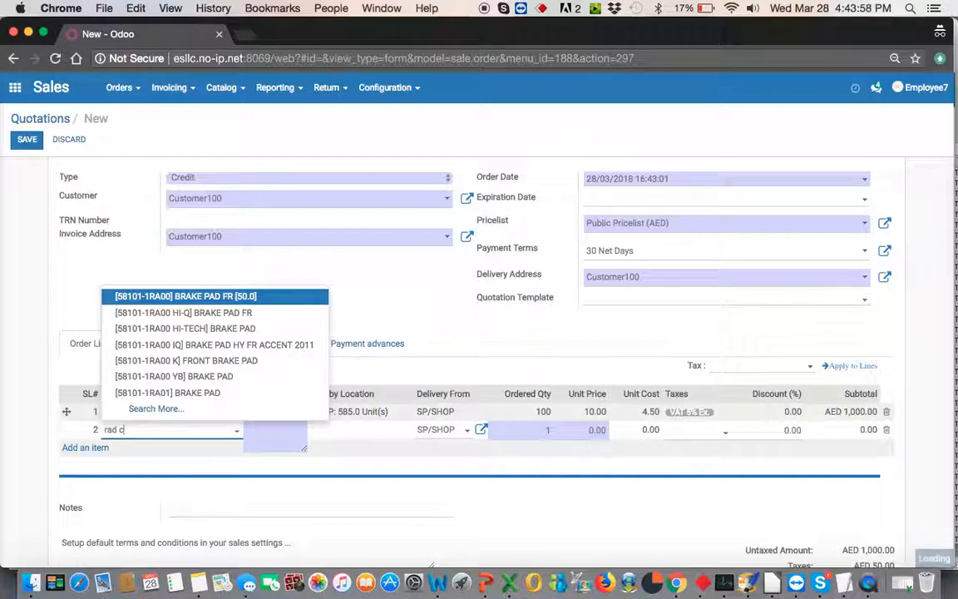
pyautogui.write('ap')
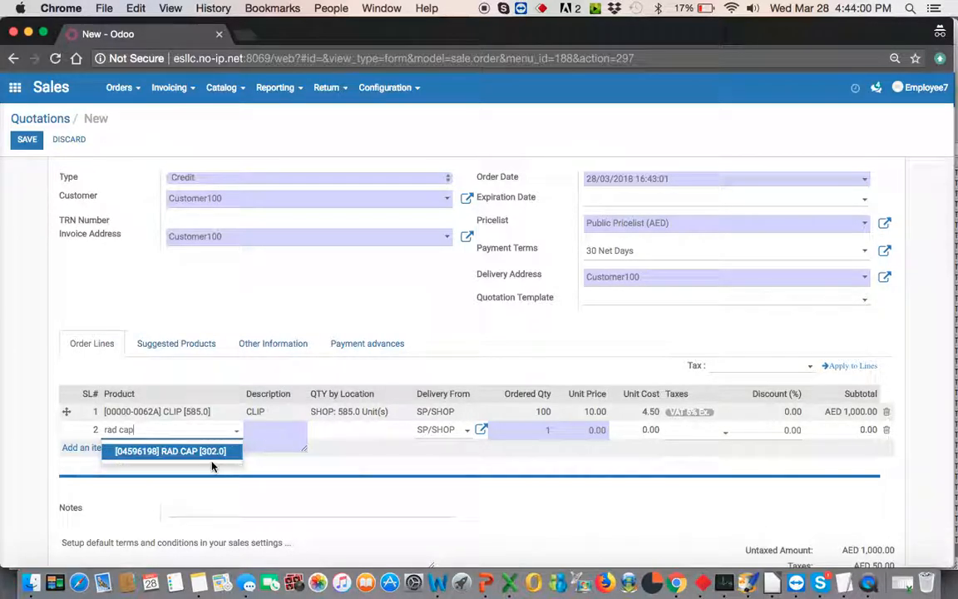
pyautogui.click(198, 456)
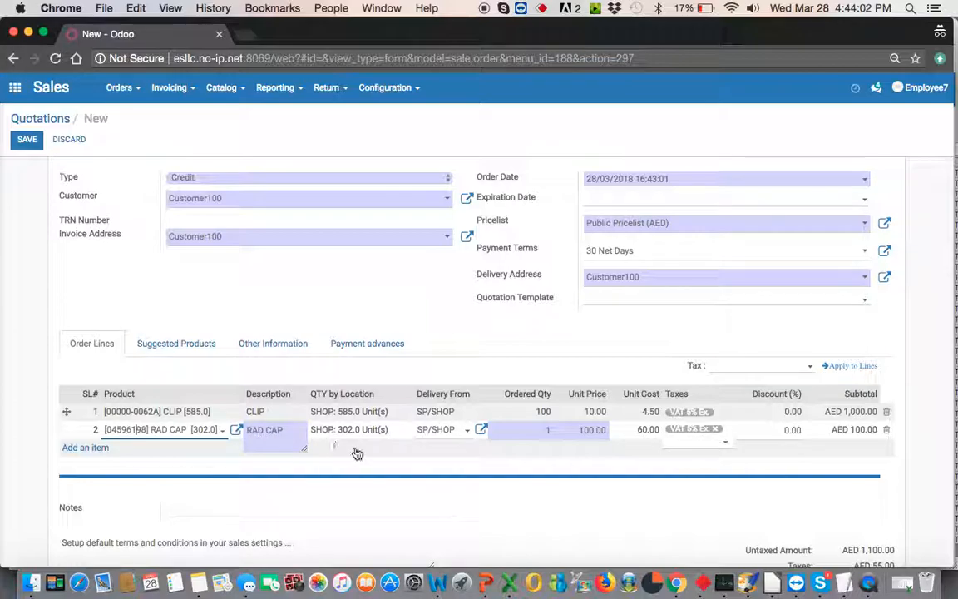
pyautogui.click(516, 433)
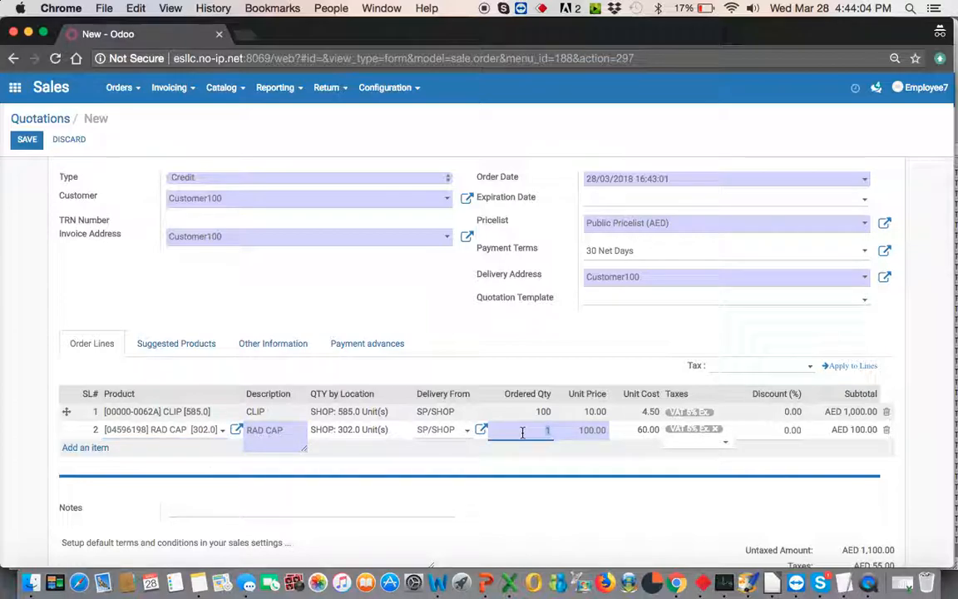
pyautogui.click(522, 336)
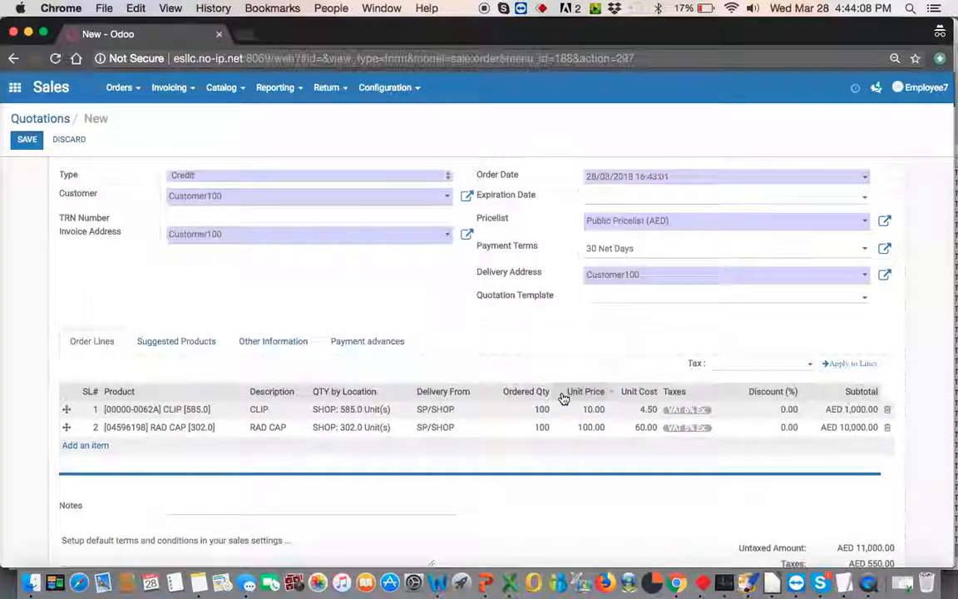
# Review the credit quotation's header, order lines and tax totals, and save it.
pyautogui.scroll(-1, 563, 399)
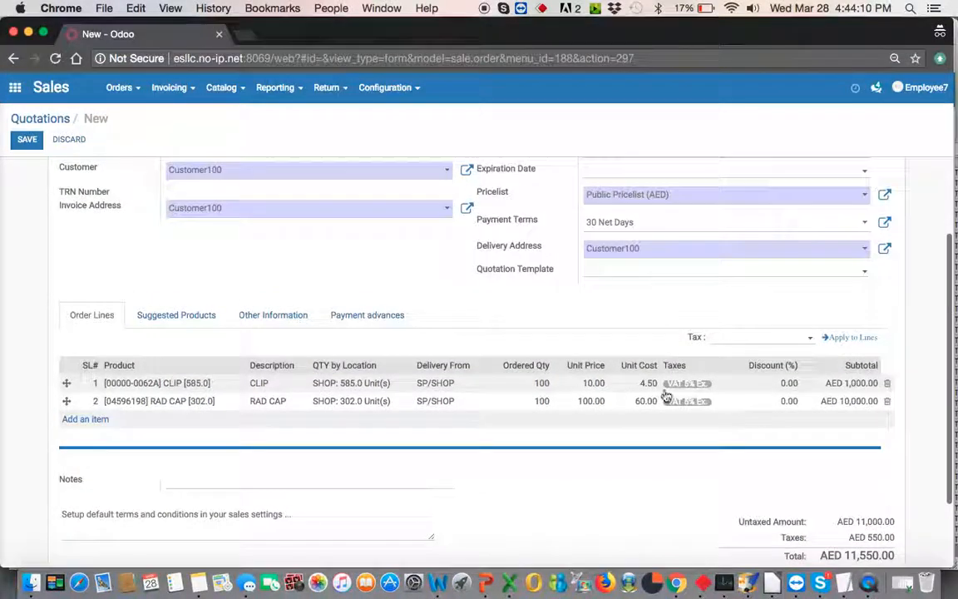
pyautogui.scroll(-2, 731, 475)
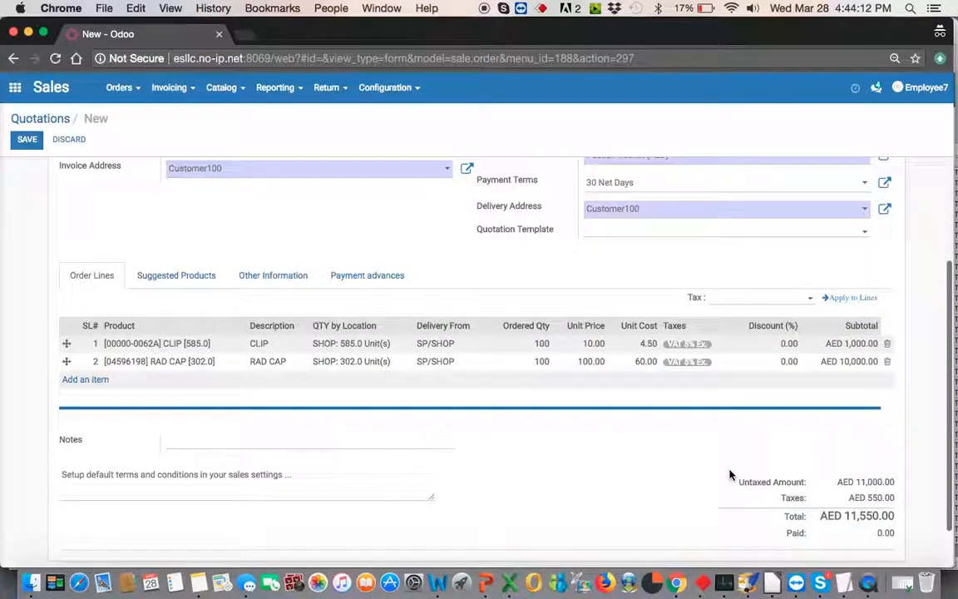
pyautogui.scroll(6, 730, 475)
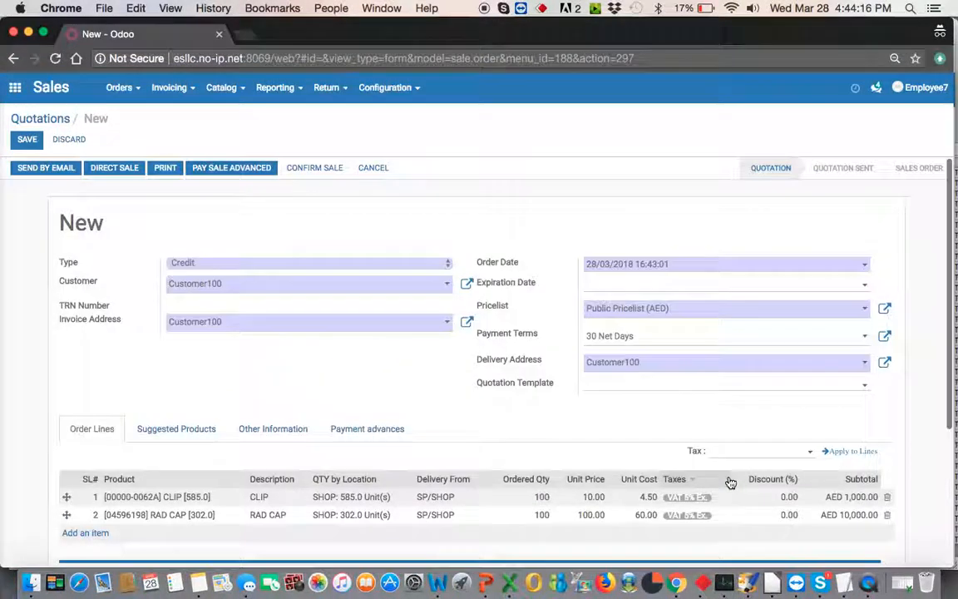
pyautogui.scroll(-2, 618, 370)
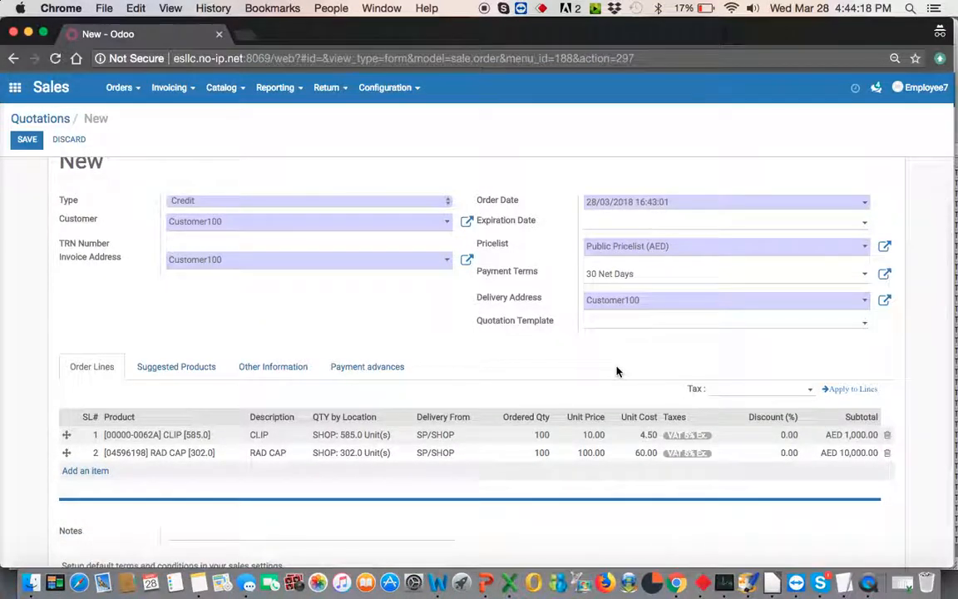
pyautogui.scroll(-2, 617, 371)
pyautogui.scroll(-2, 657, 341)
pyautogui.scroll(6, 708, 317)
pyautogui.click(25, 140)
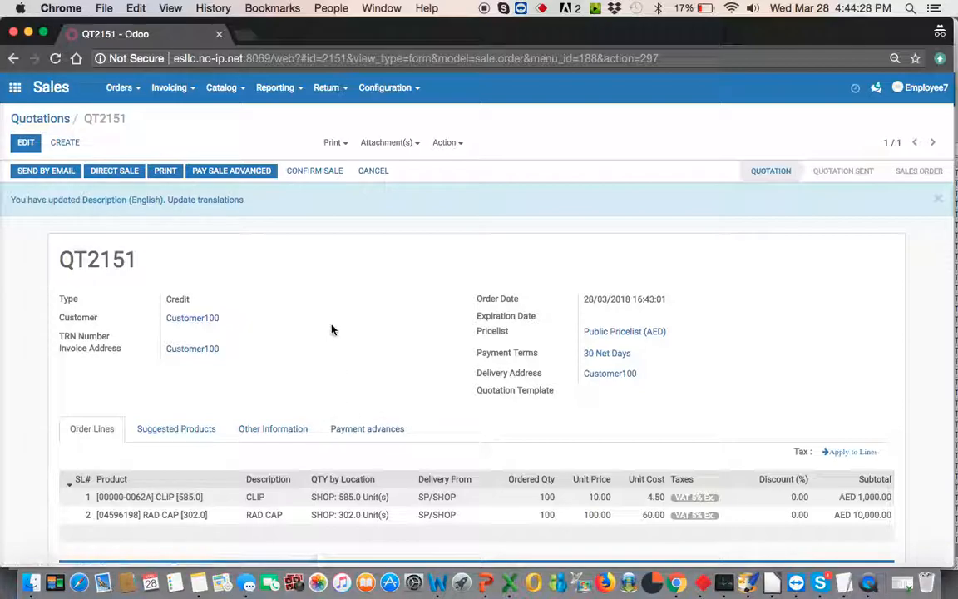
# Confirm the saved credit quotation as a sales order.
pyautogui.scroll(-1, 331, 330)
pyautogui.scroll(1, 332, 330)
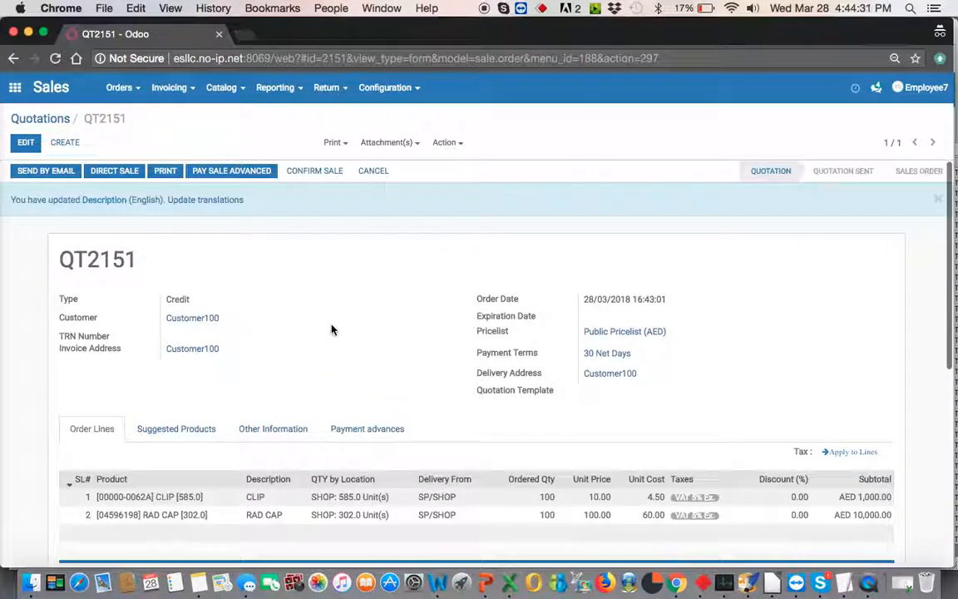
pyautogui.click(316, 171)
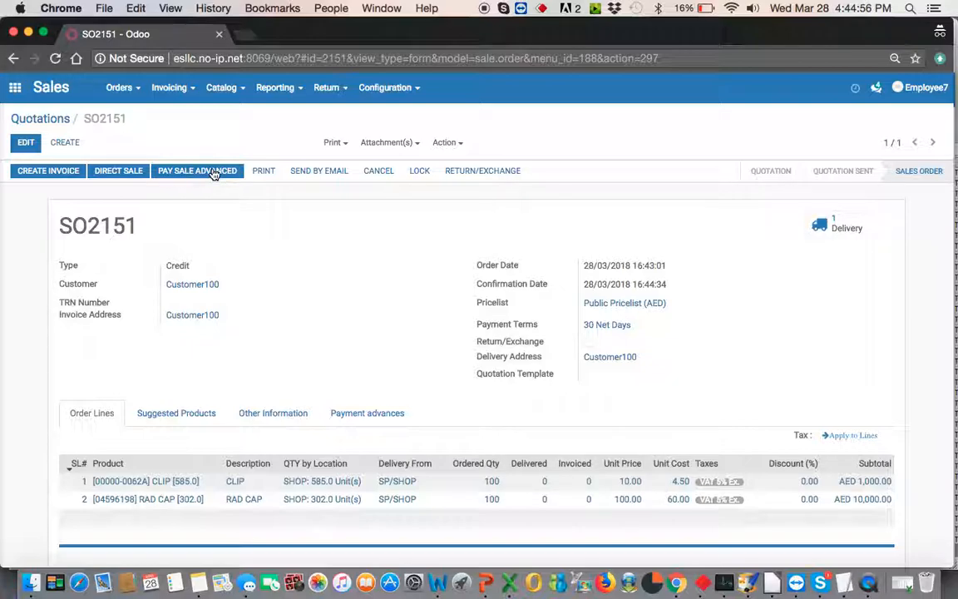
# Start an advance payment on the credit sales order using Cash (AED) with an advanced amount of 1000.
pyautogui.click(182, 173)
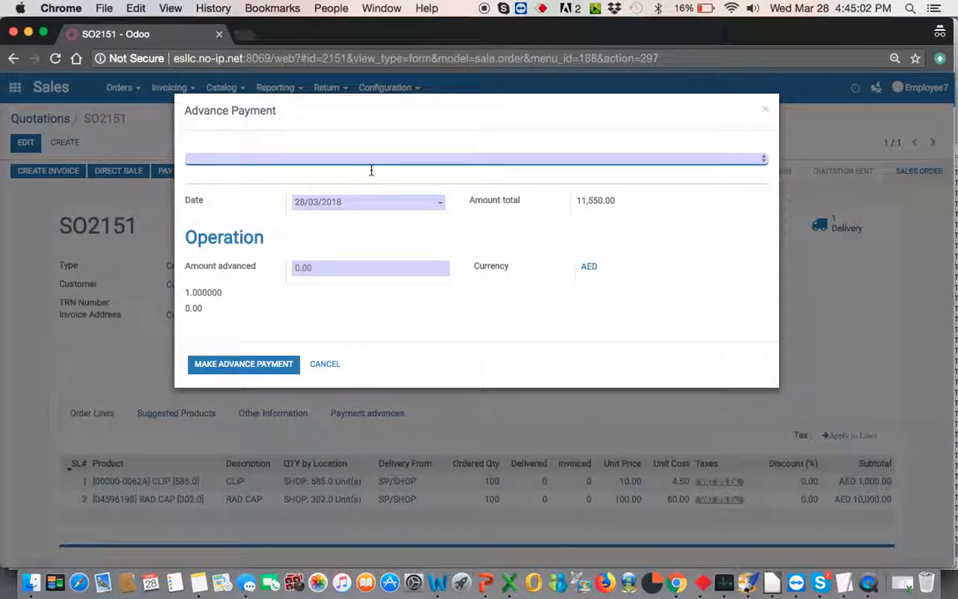
pyautogui.click(371, 159)
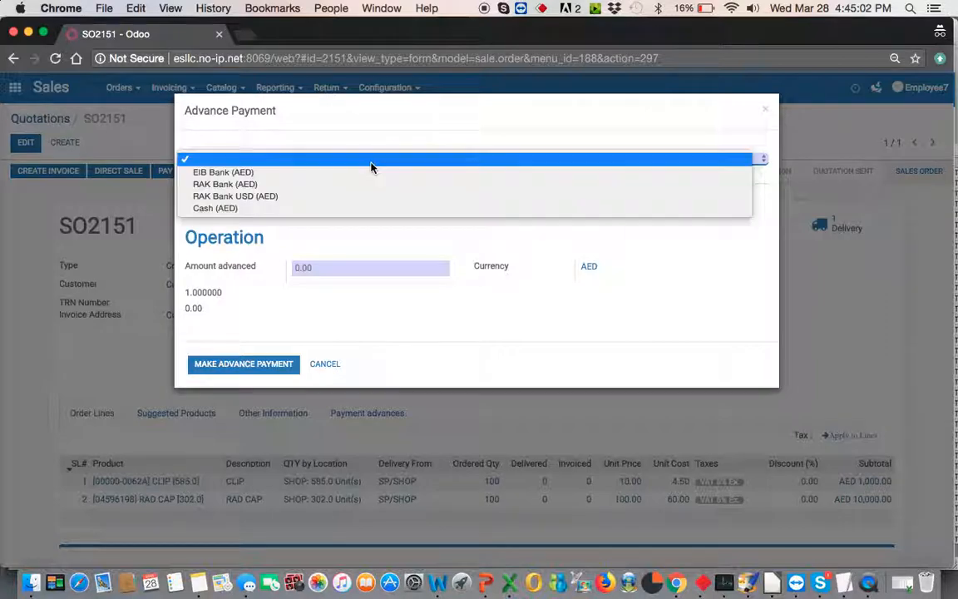
pyautogui.click(311, 209)
pyautogui.click(321, 267)
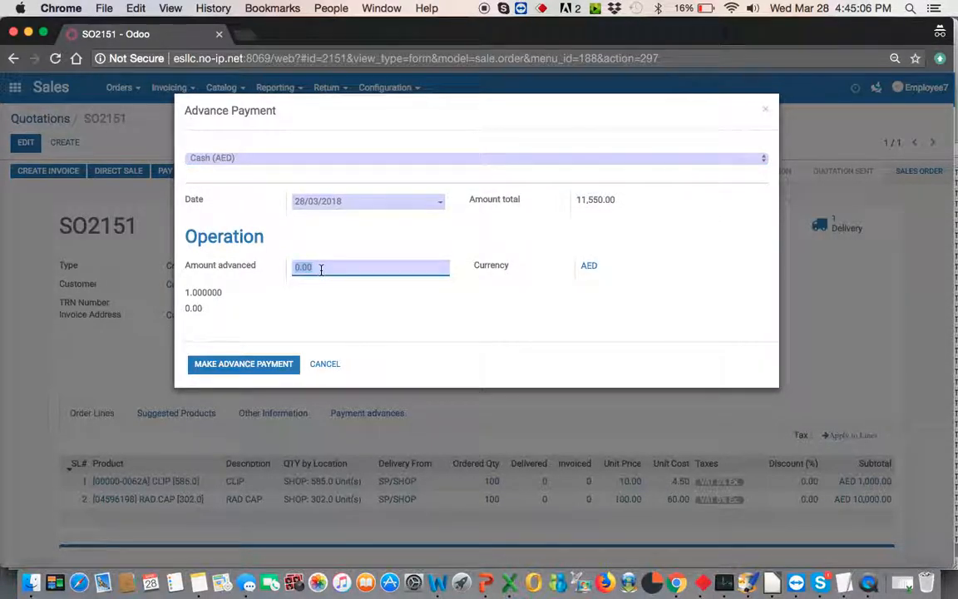
pyautogui.write('1000')
# Change the payment method to RAK Bank (AED), set the advanced amount to 5000, and make the advance payment.
pyautogui.click(367, 156)
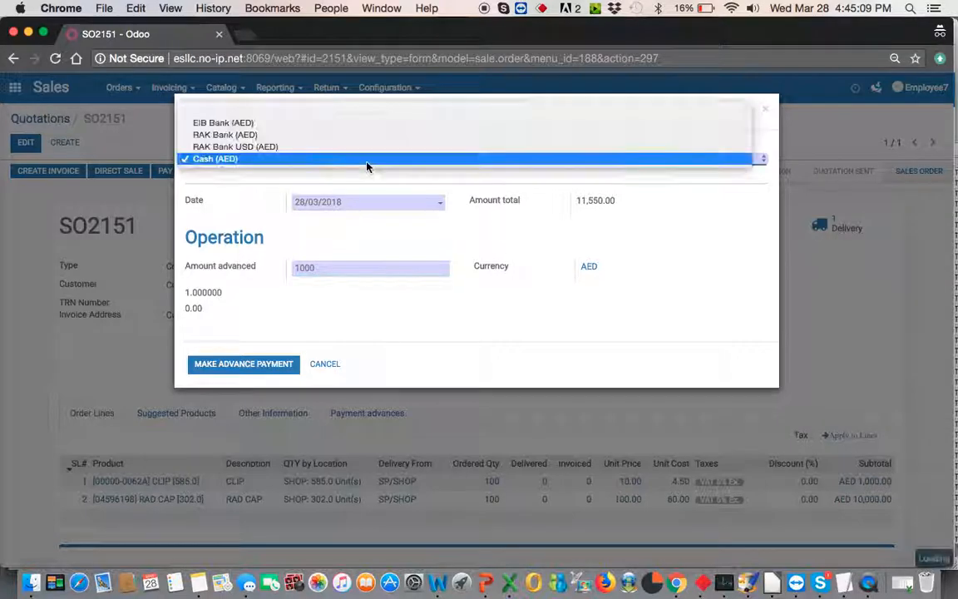
pyautogui.click(302, 134)
pyautogui.click(301, 267)
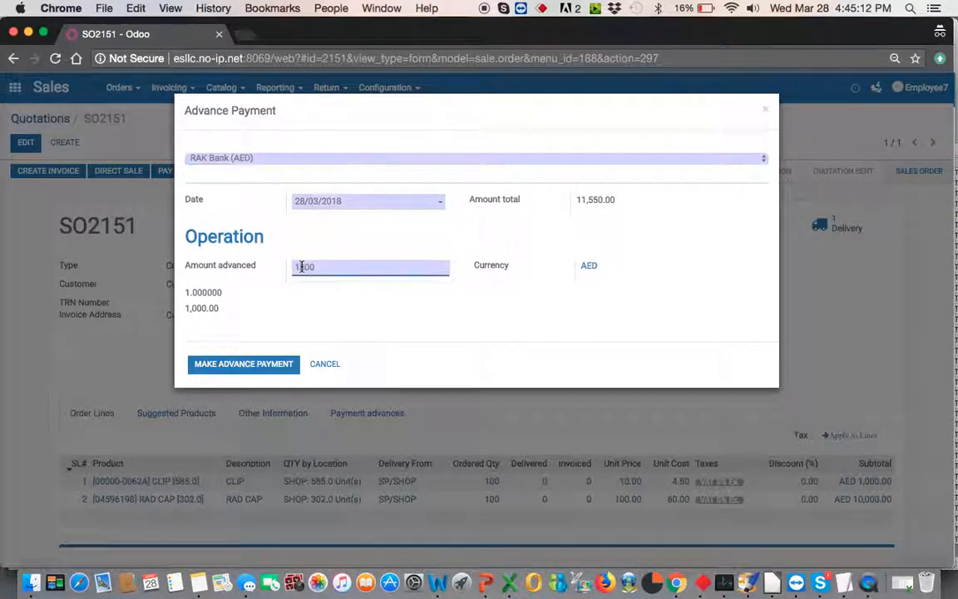
pyautogui.write('5')
pyautogui.click(433, 325)
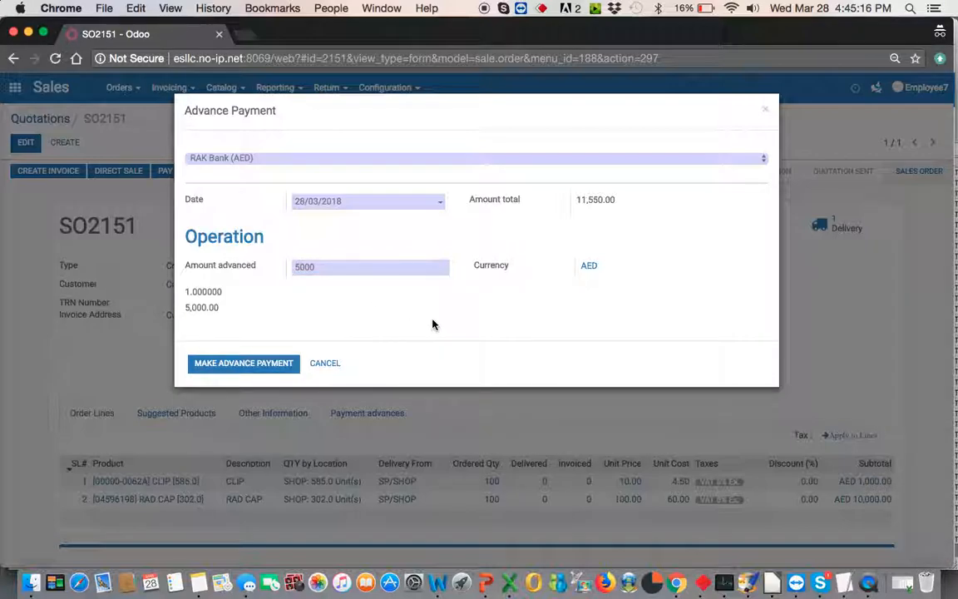
pyautogui.click(256, 366)
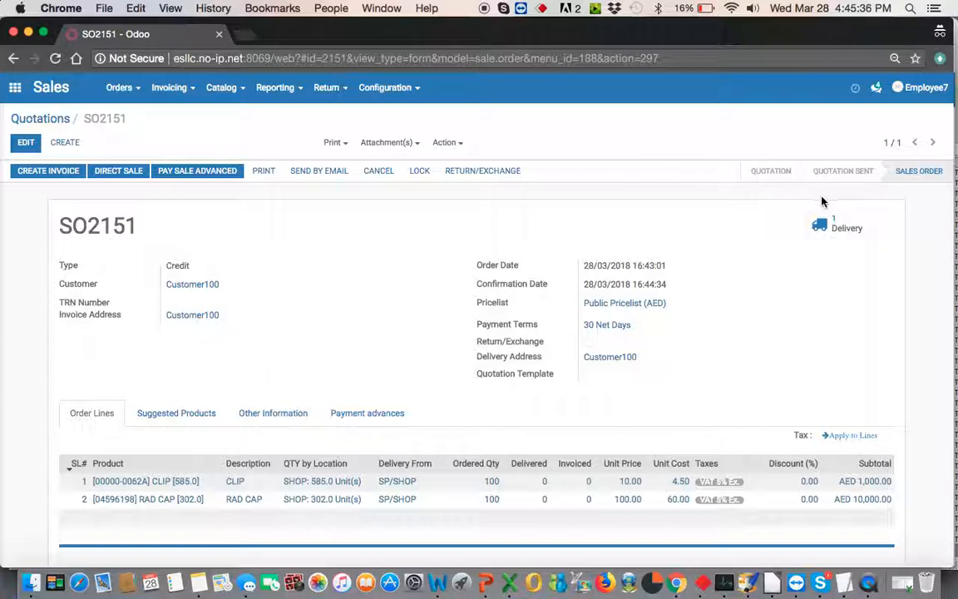
# Open the sales order's delivery for editing and try out the Done quantity on the CLIP line.
pyautogui.click(825, 225)
pyautogui.click(857, 228)
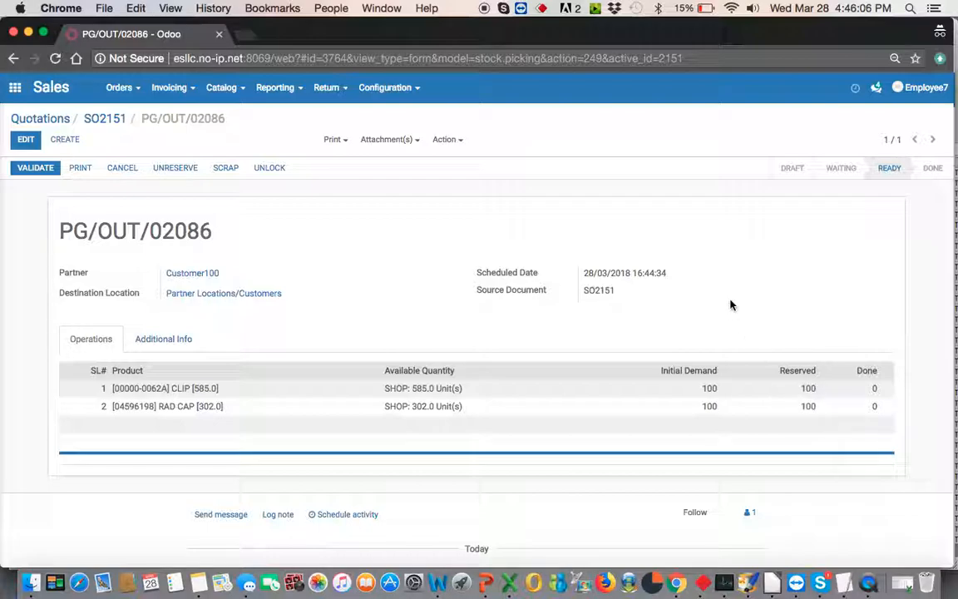
pyautogui.click(26, 139)
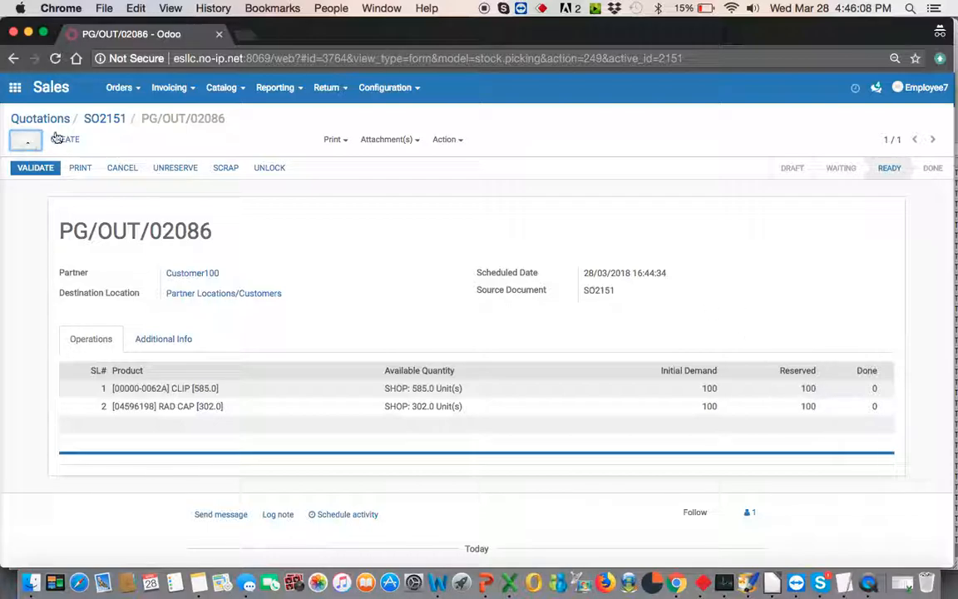
pyautogui.click(852, 395)
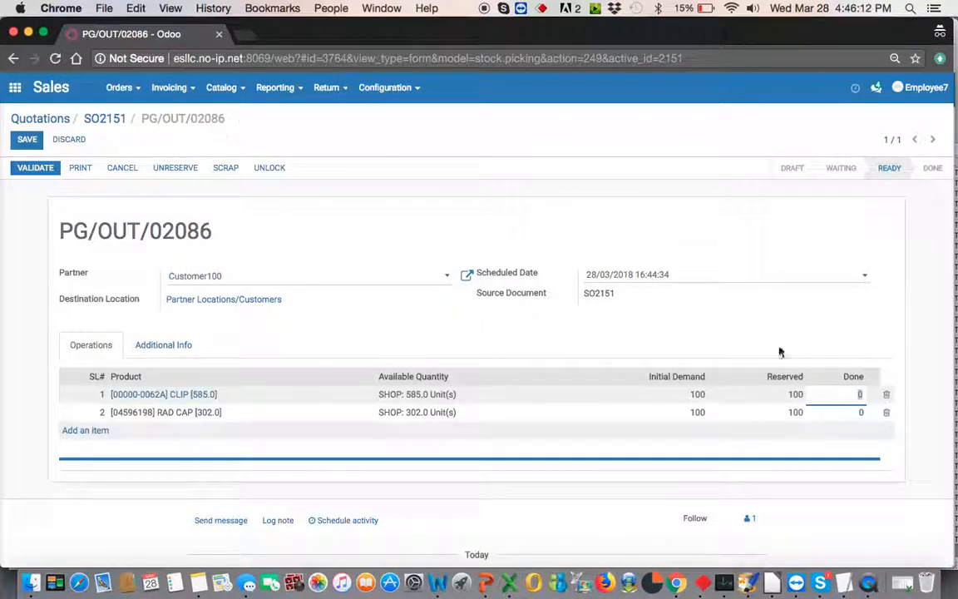
pyautogui.write('1')
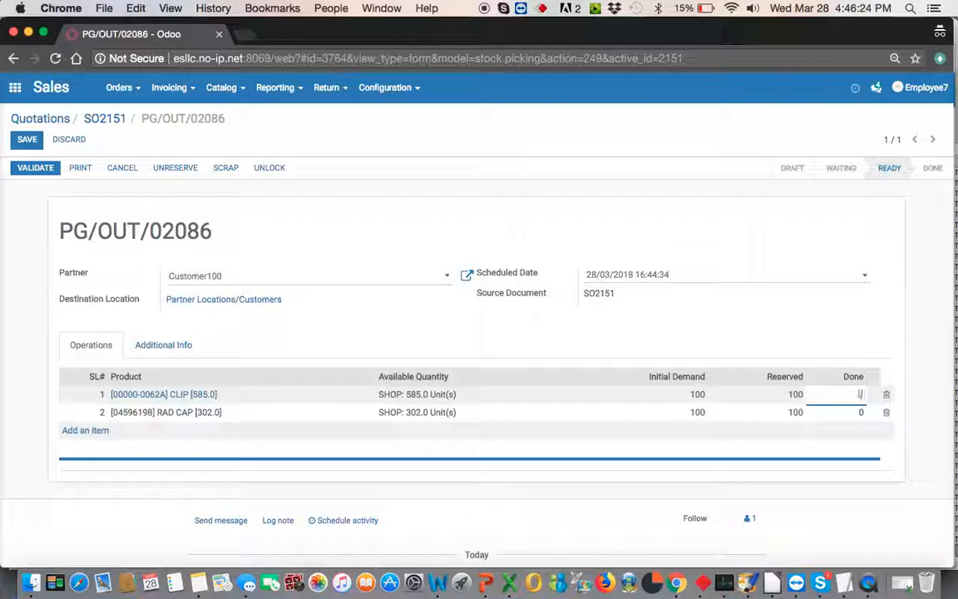
pyautogui.click(796, 319)
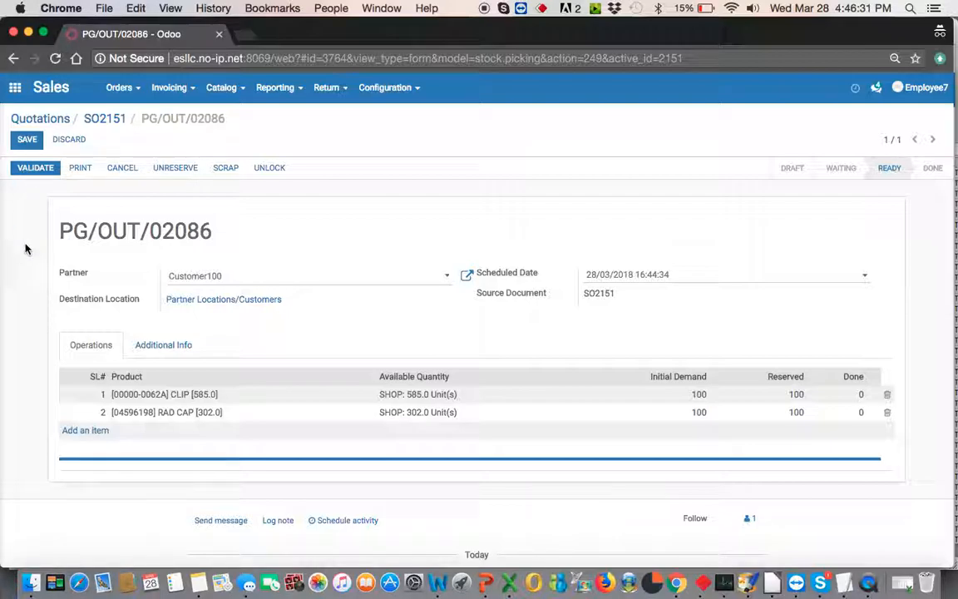
# Validate the delivery as an immediate transfer of all reserved quantities and return to the sales order.
pyautogui.click(29, 173)
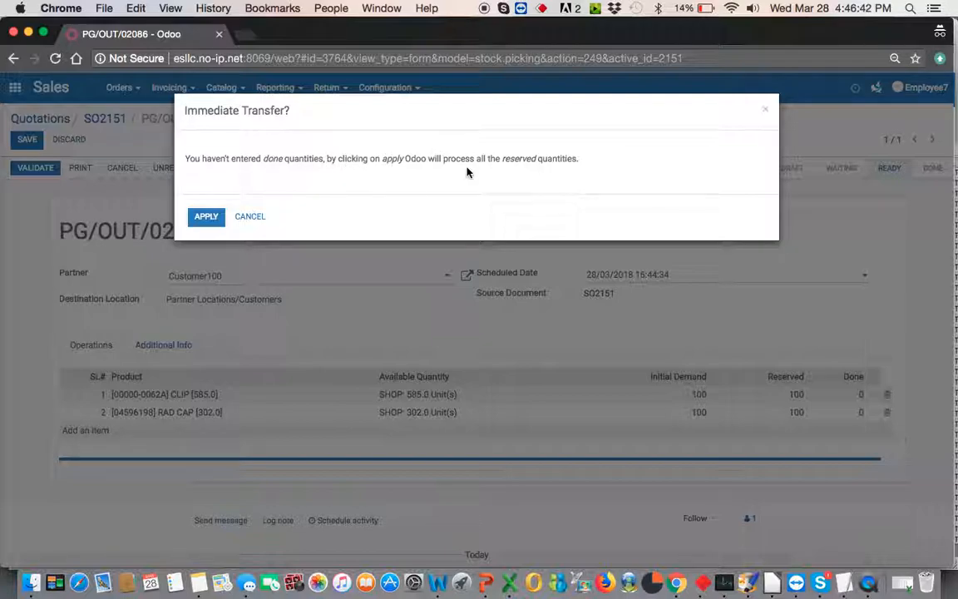
pyautogui.click(202, 217)
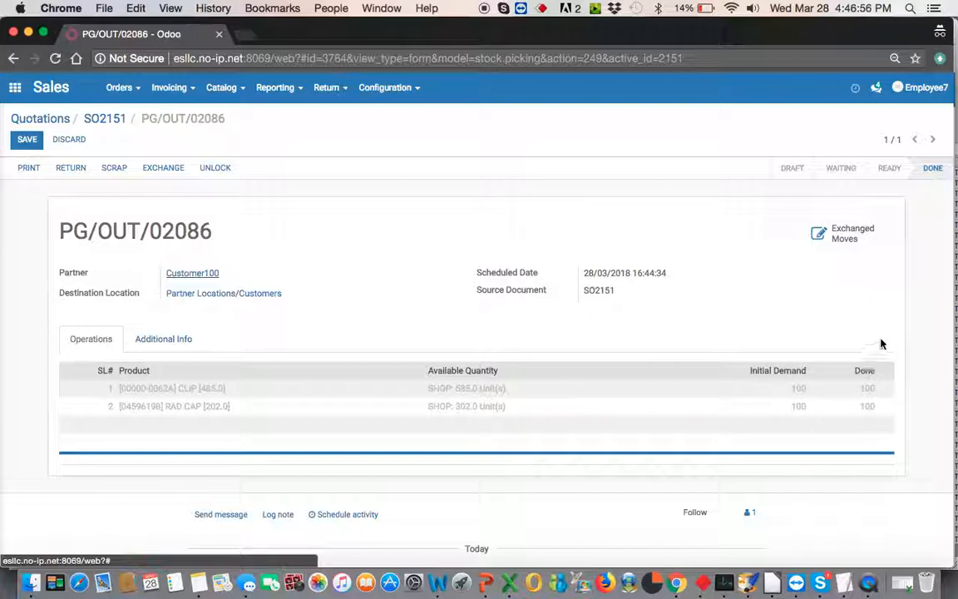
pyautogui.click(105, 123)
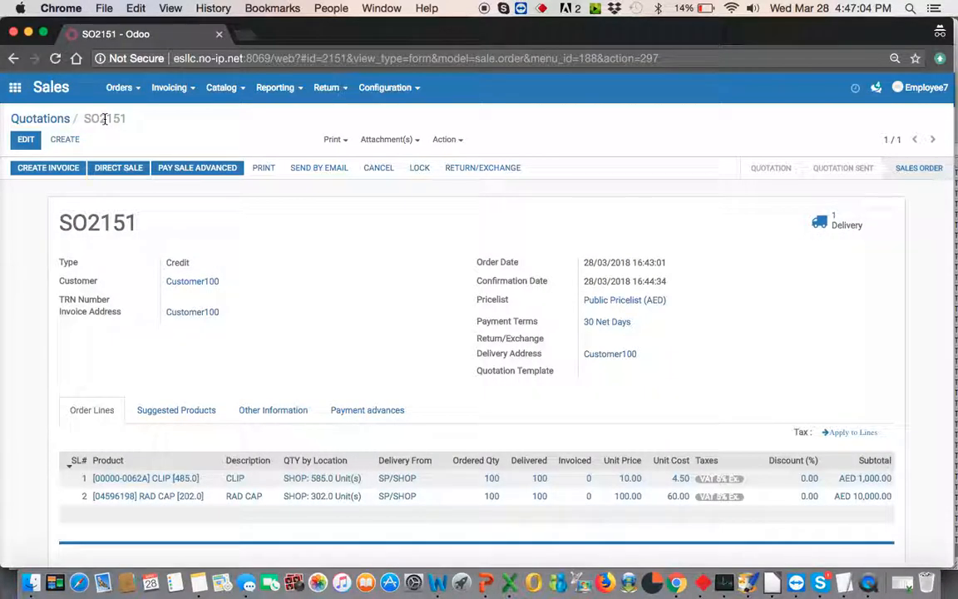
# Create and view an invoice for the sales order using the Invoiceable lines option.
pyautogui.click(51, 171)
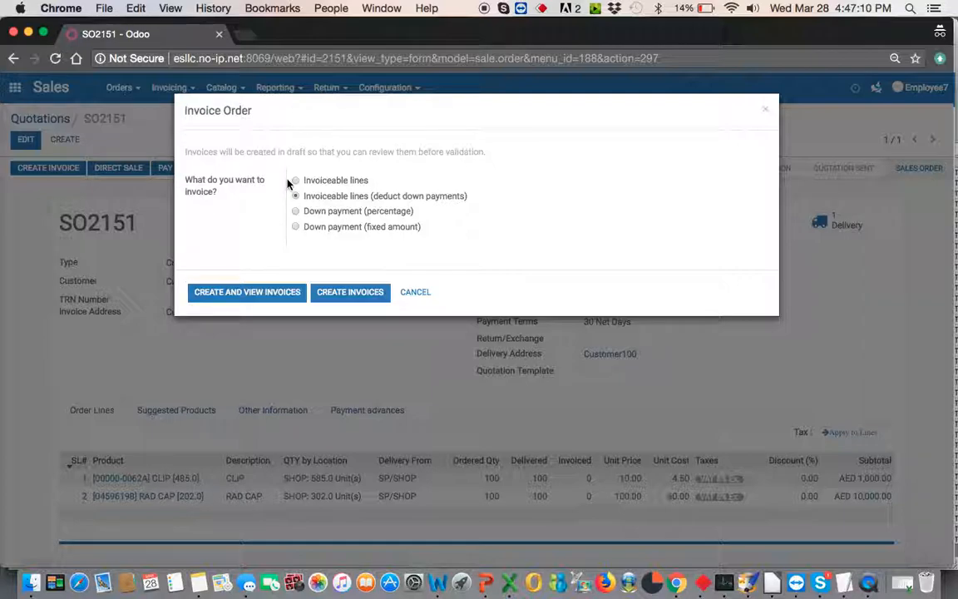
pyautogui.click(296, 181)
pyautogui.click(239, 291)
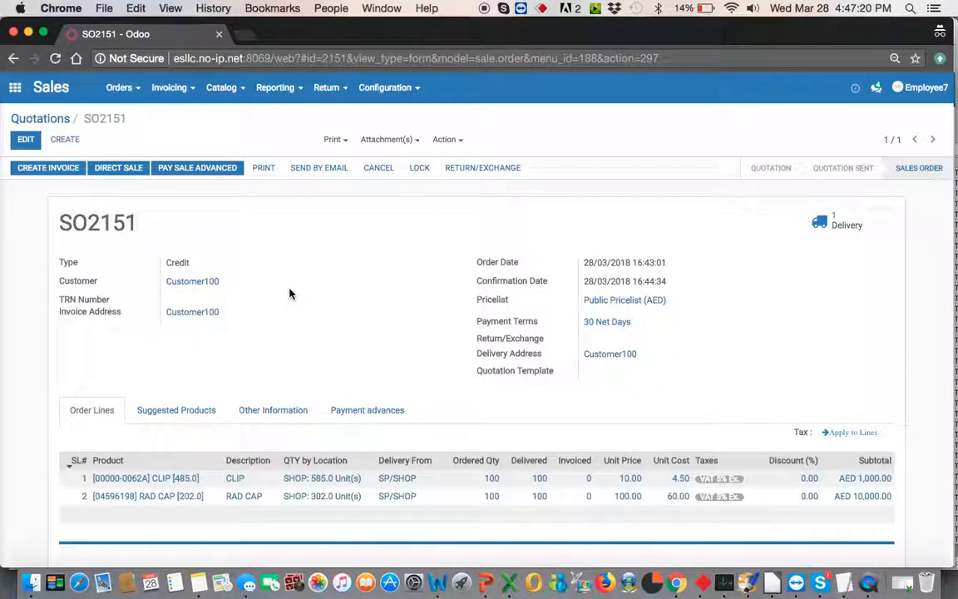
# Review the sales order's total and paid amount, and the draft invoice's header, lines and totals.
pyautogui.scroll(-5, 291, 332)
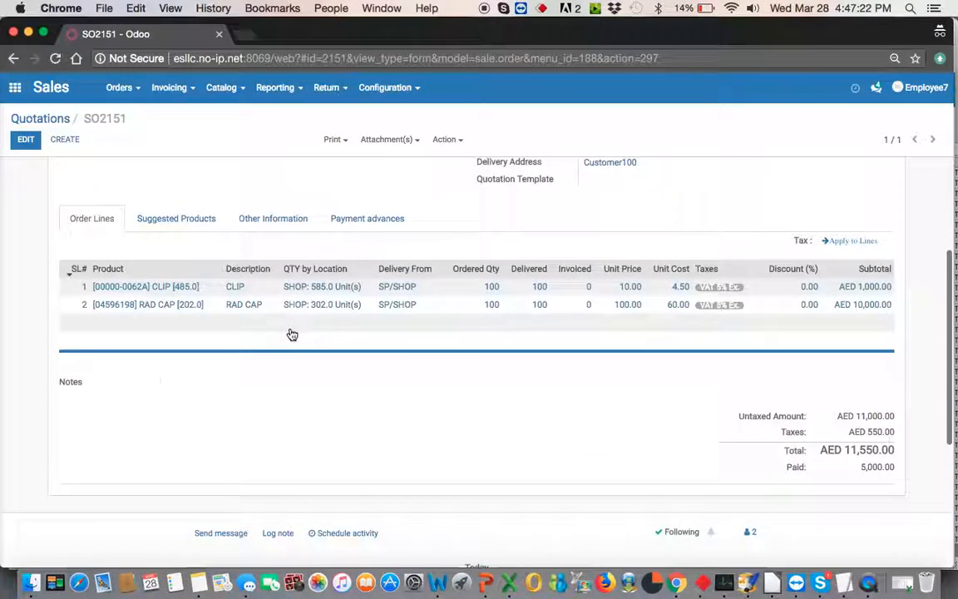
pyautogui.scroll(-2, 292, 334)
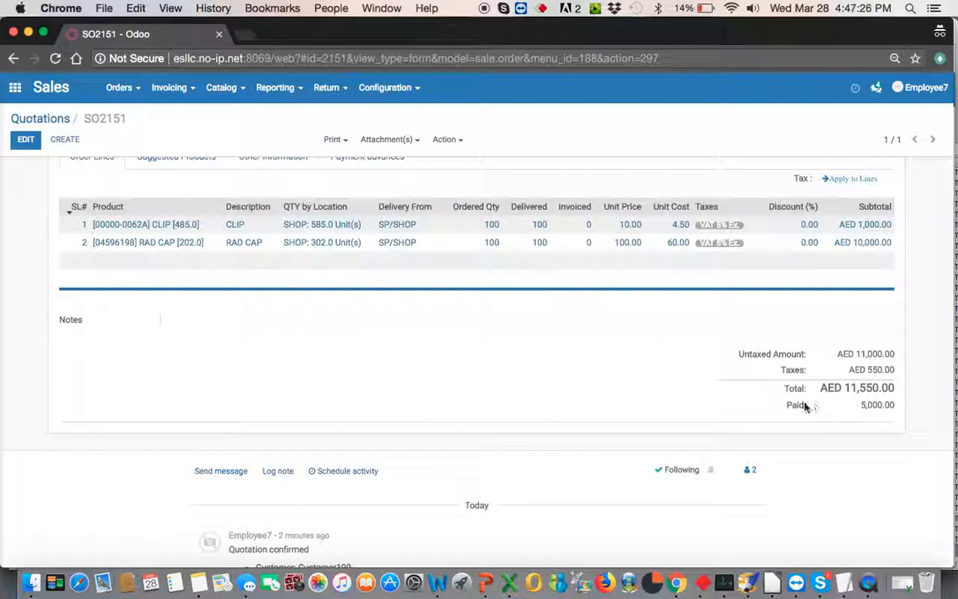
pyautogui.scroll(6, 893, 409)
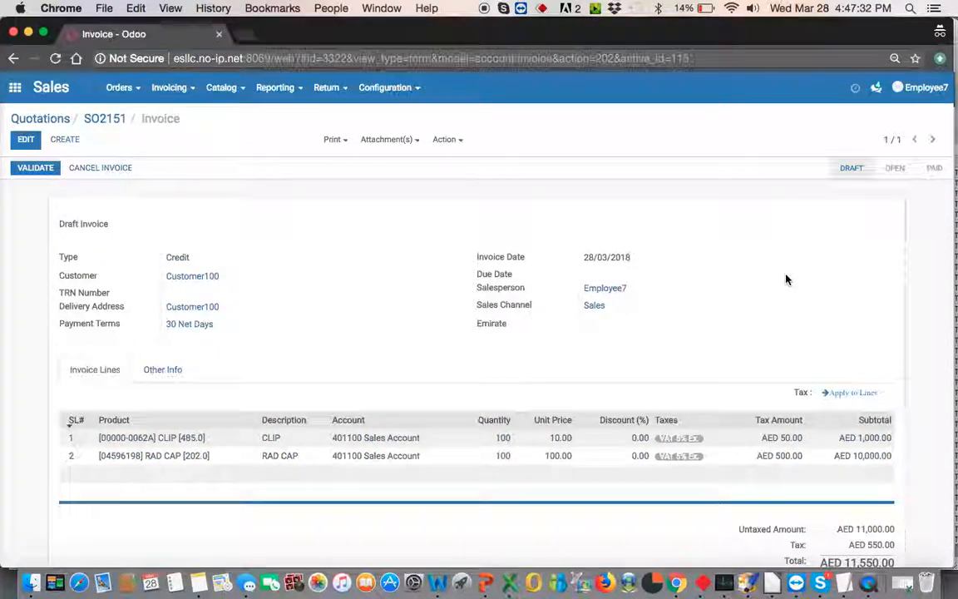
pyautogui.scroll(-3, 786, 275)
pyautogui.scroll(3, 786, 275)
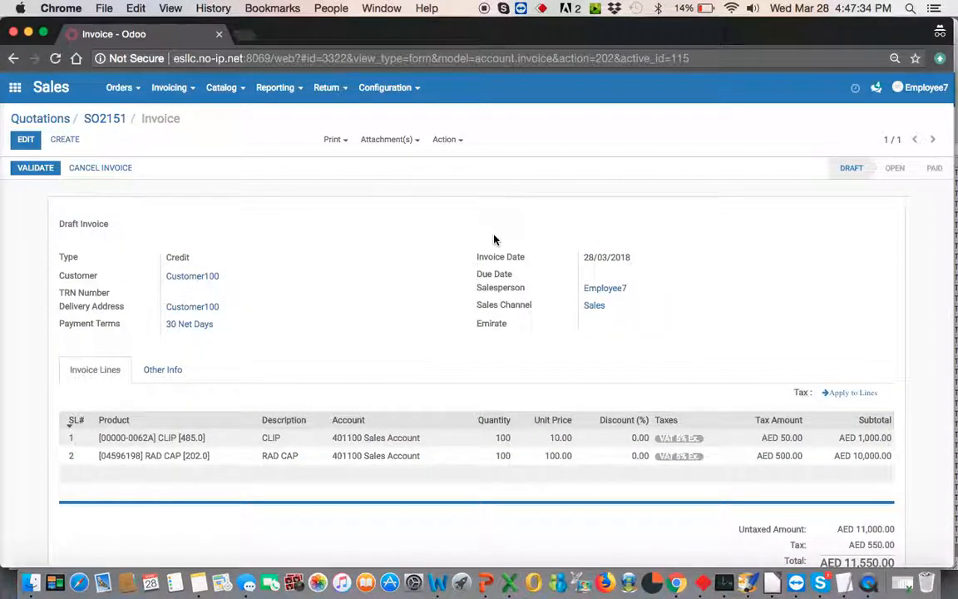
pyautogui.scroll(-2, 494, 240)
pyautogui.scroll(2, 494, 239)
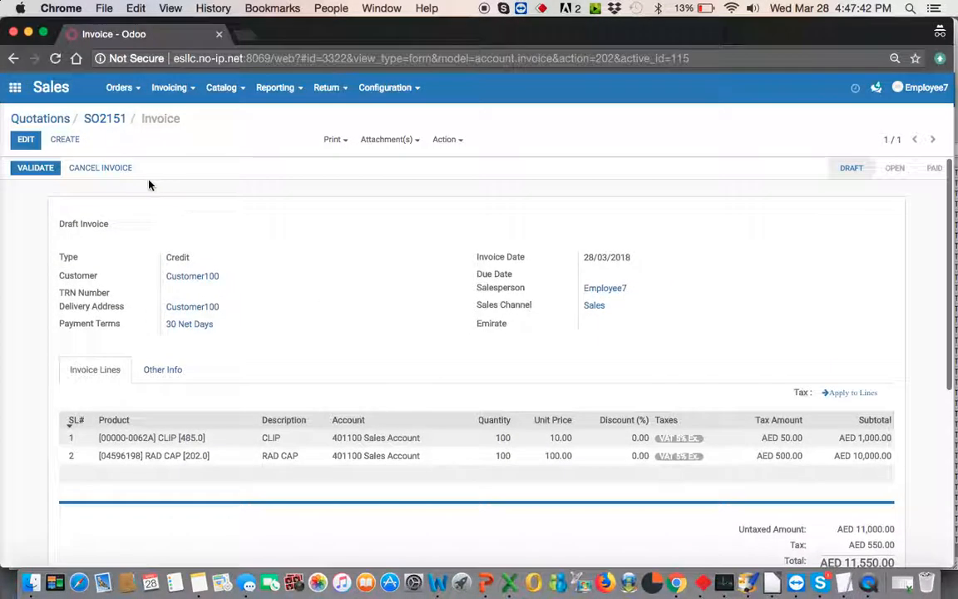
# Set the draft invoice's Emirate to Dubai and validate the invoice.
pyautogui.click(21, 143)
pyautogui.click(637, 341)
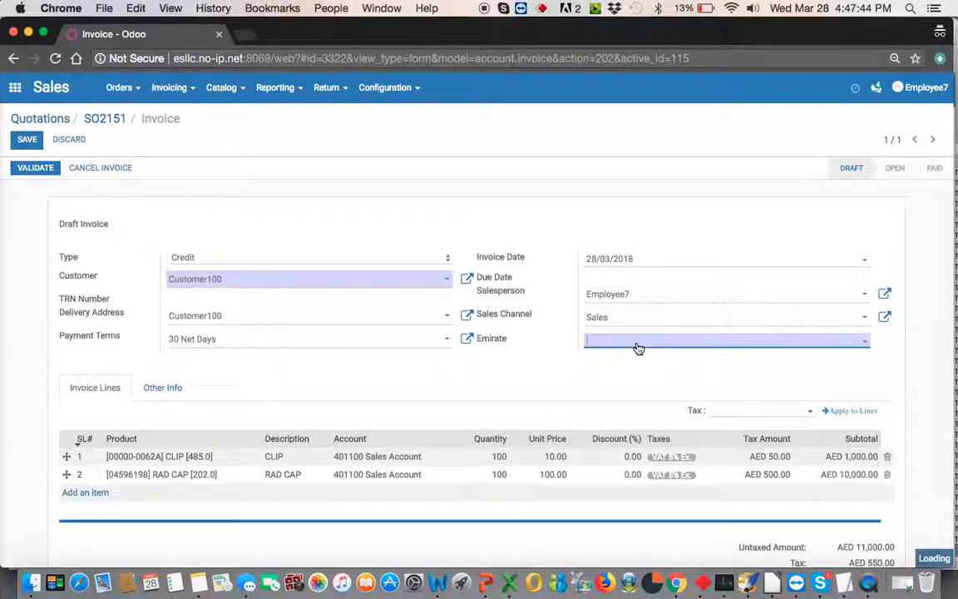
pyautogui.press('Down')
pyautogui.press('Down')
pyautogui.press('Return')
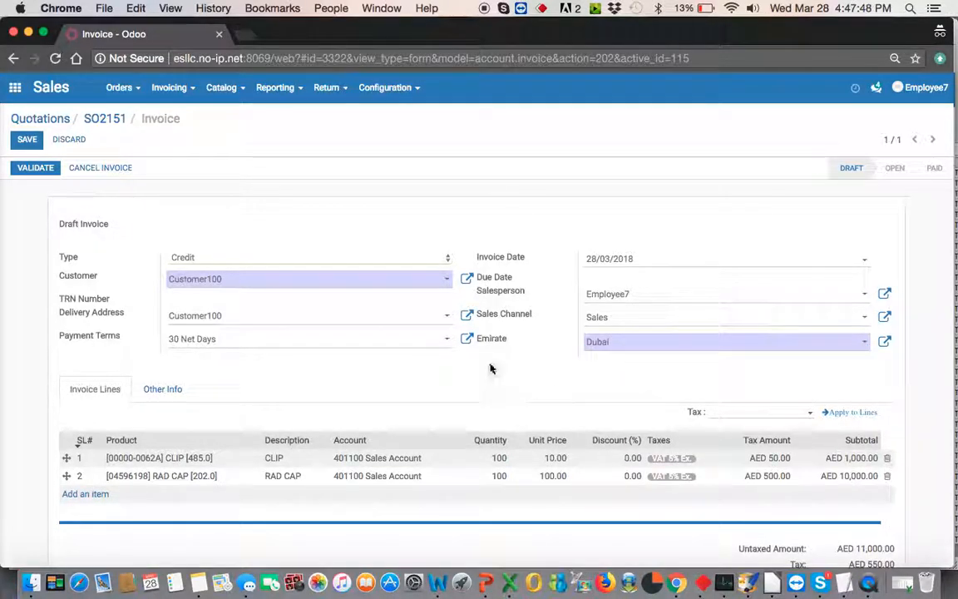
pyautogui.click(33, 169)
pyautogui.click(33, 170)
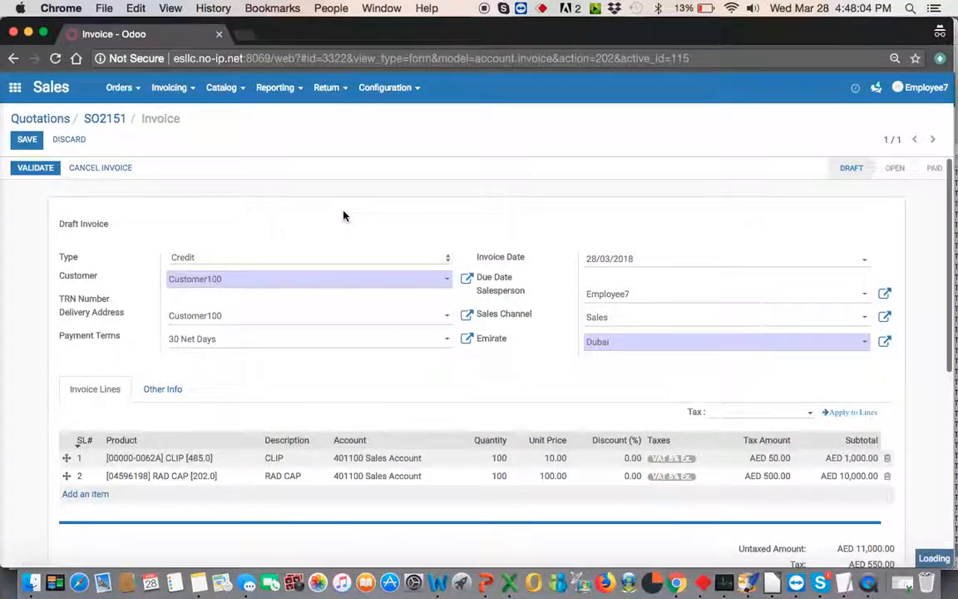
# Examine the validated invoice's advance payment, amount due and outstanding credits.
pyautogui.scroll(-4, 343, 215)
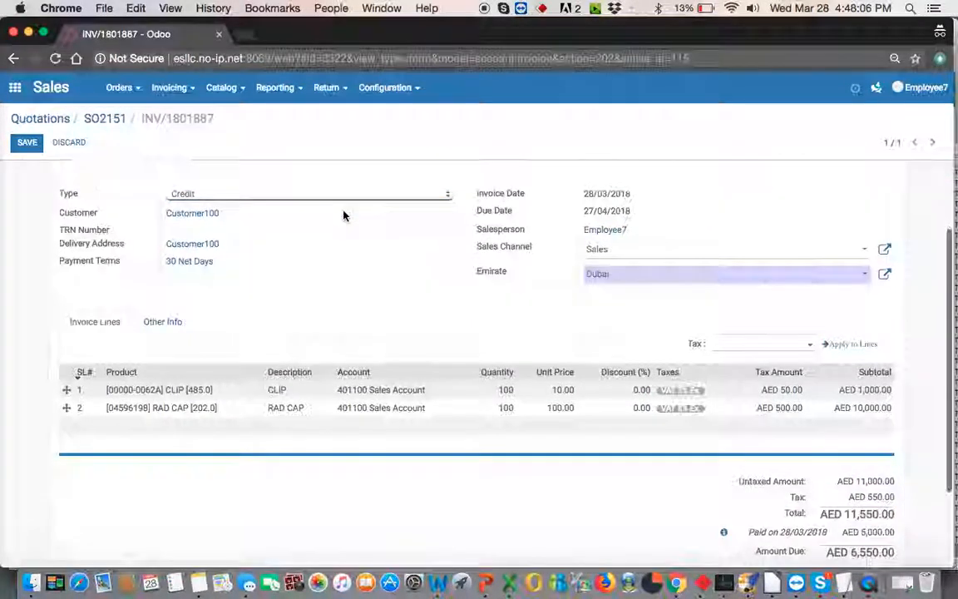
pyautogui.scroll(-2, 344, 215)
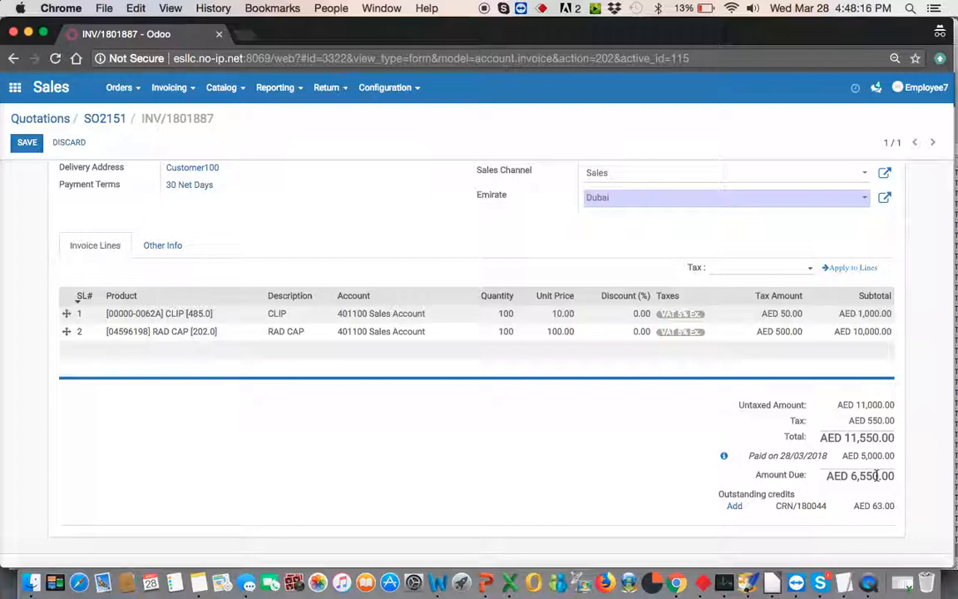
pyautogui.scroll(5, 877, 476)
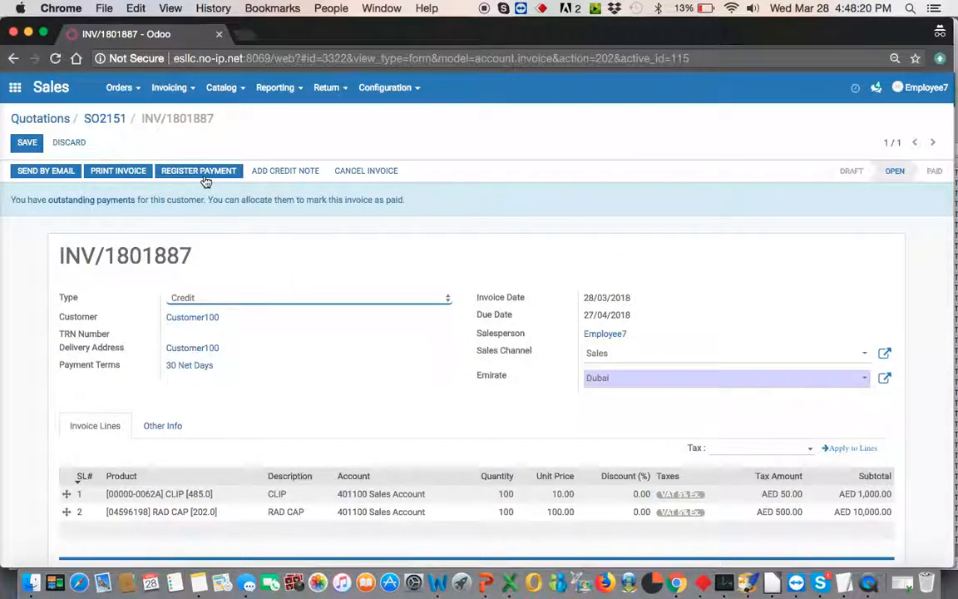
# Process a return/exchange on the AED 600.00 cash sales order for RAD CAP only, removing the CLIP line.
pyautogui.click(56, 123)
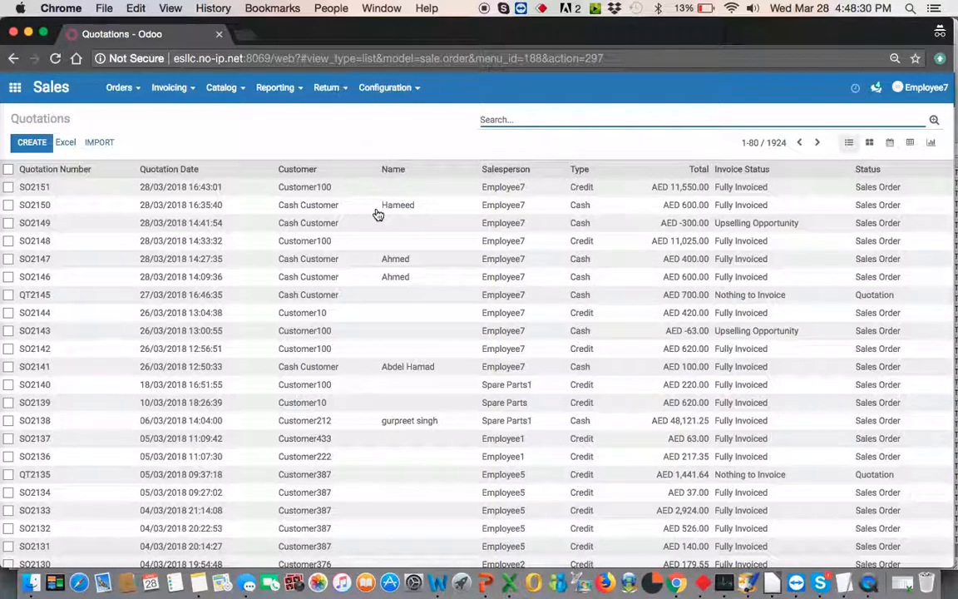
pyautogui.click(325, 210)
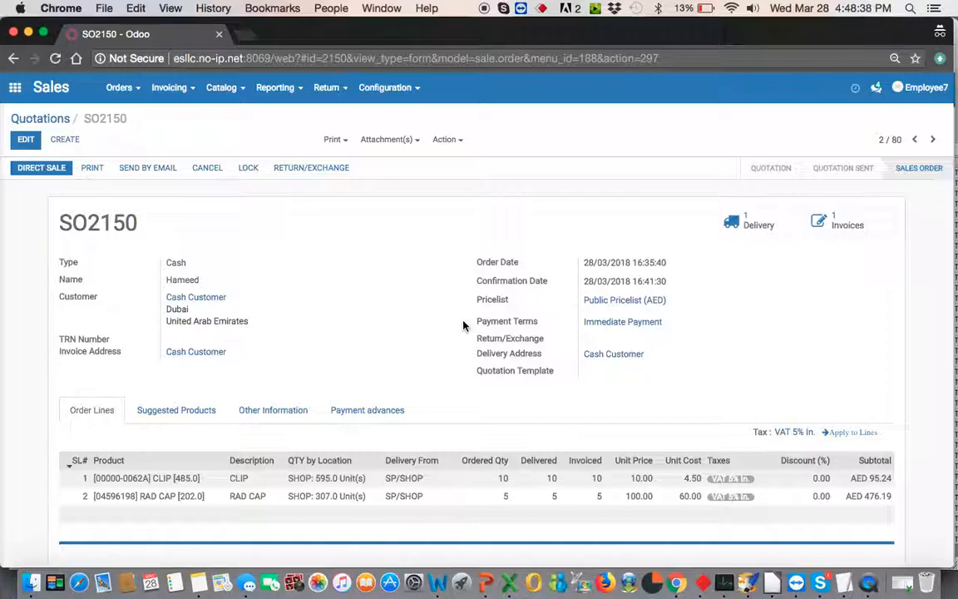
pyautogui.click(301, 173)
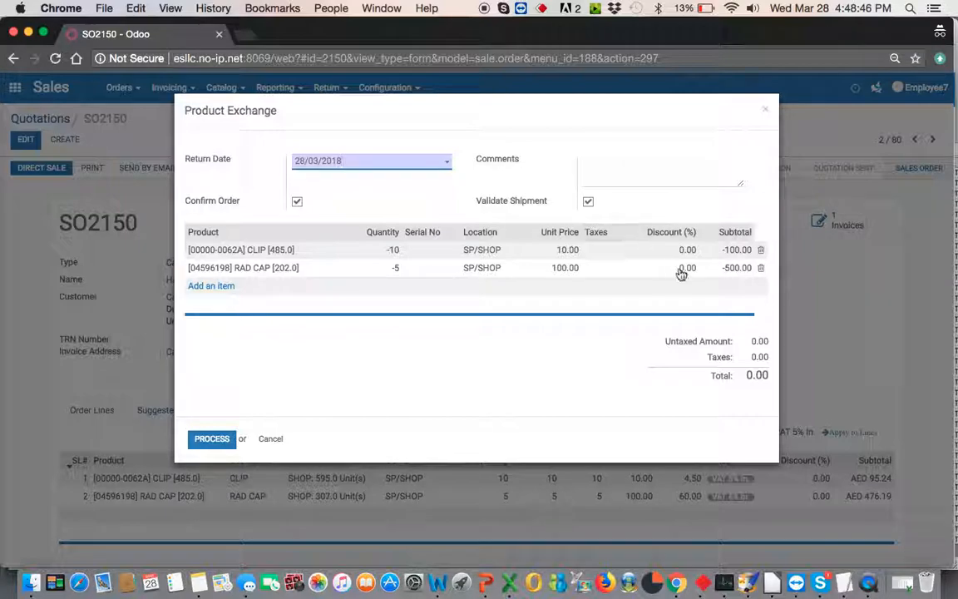
pyautogui.click(761, 251)
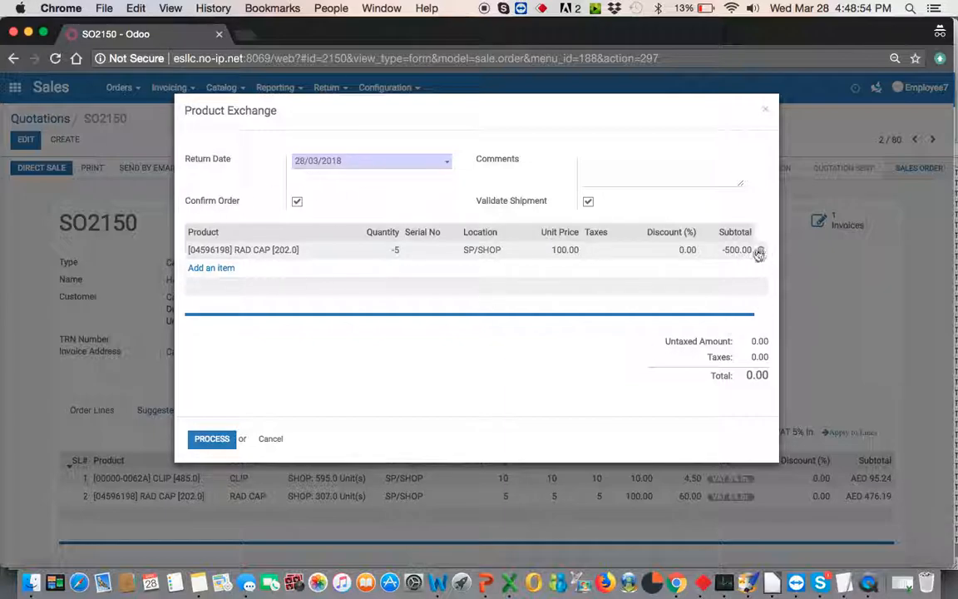
pyautogui.click(205, 439)
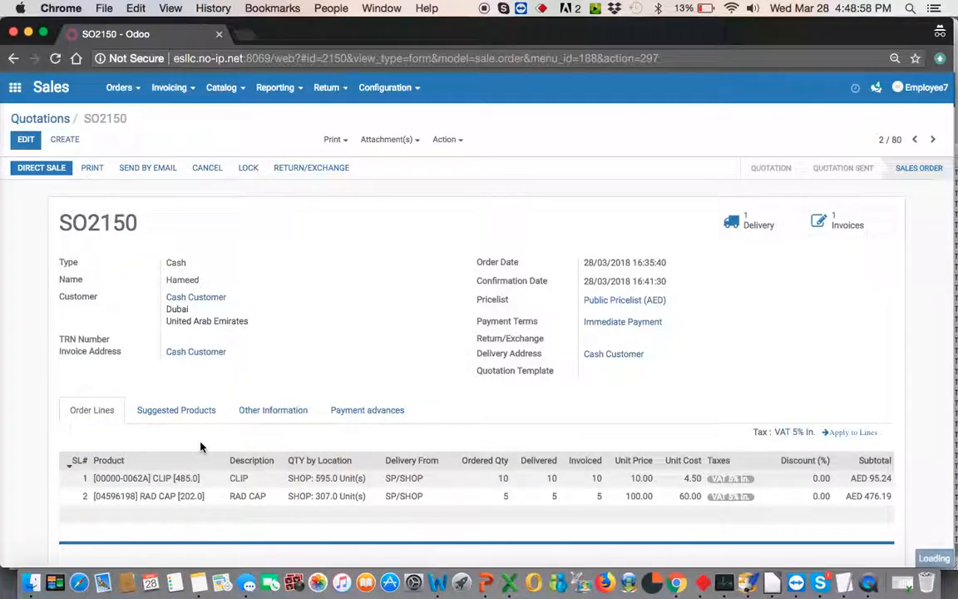
# Open the newly created AED -500.00 return order from the quotations list.
pyautogui.click(43, 122)
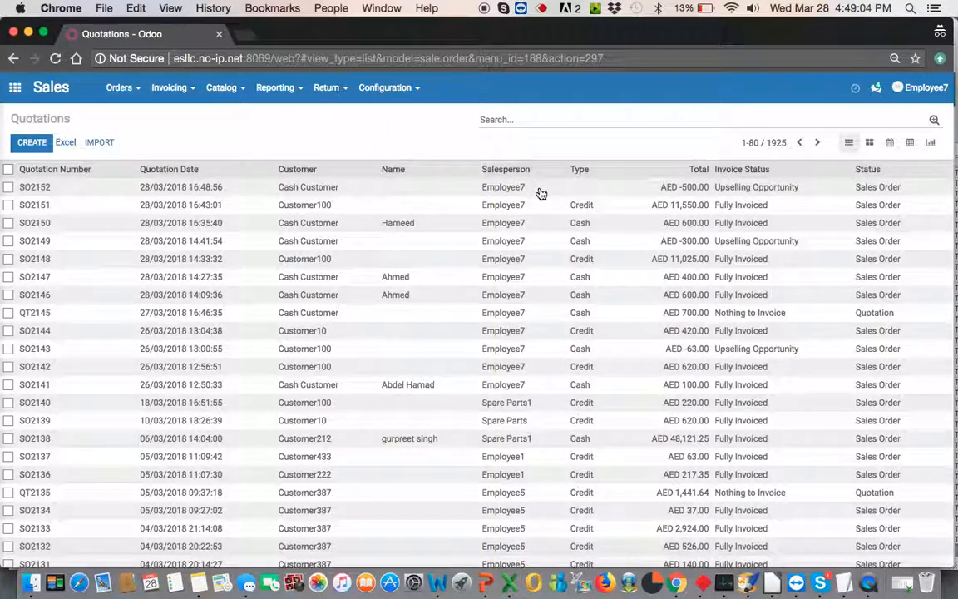
pyautogui.click(679, 189)
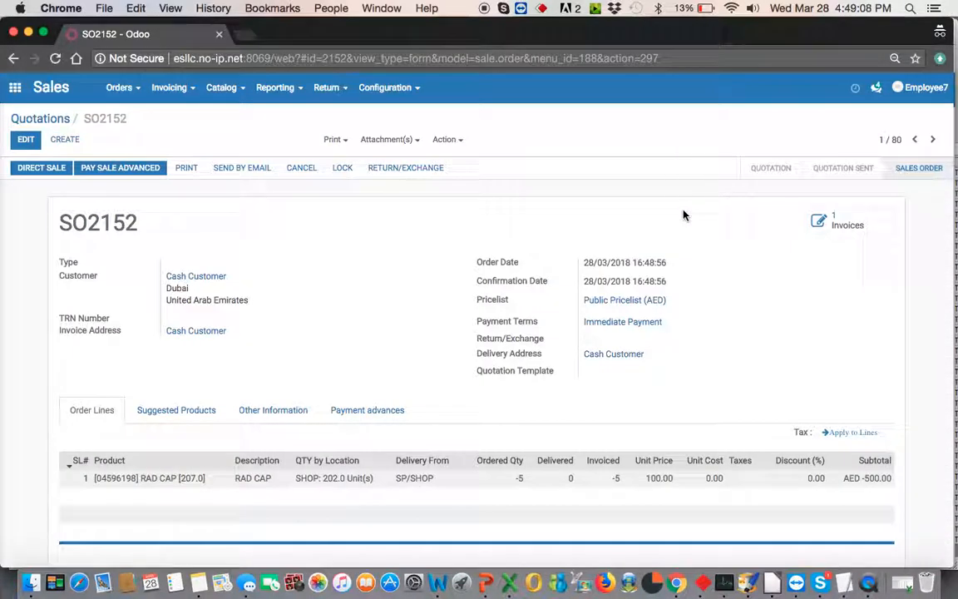
# Set the return order's type to Cash and save the order.
pyautogui.click(848, 239)
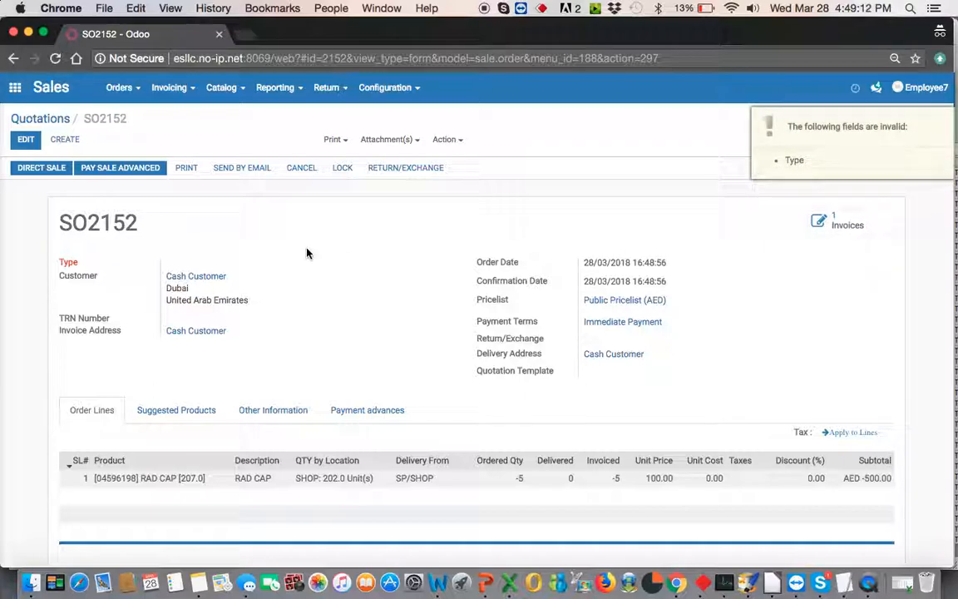
pyautogui.click(18, 139)
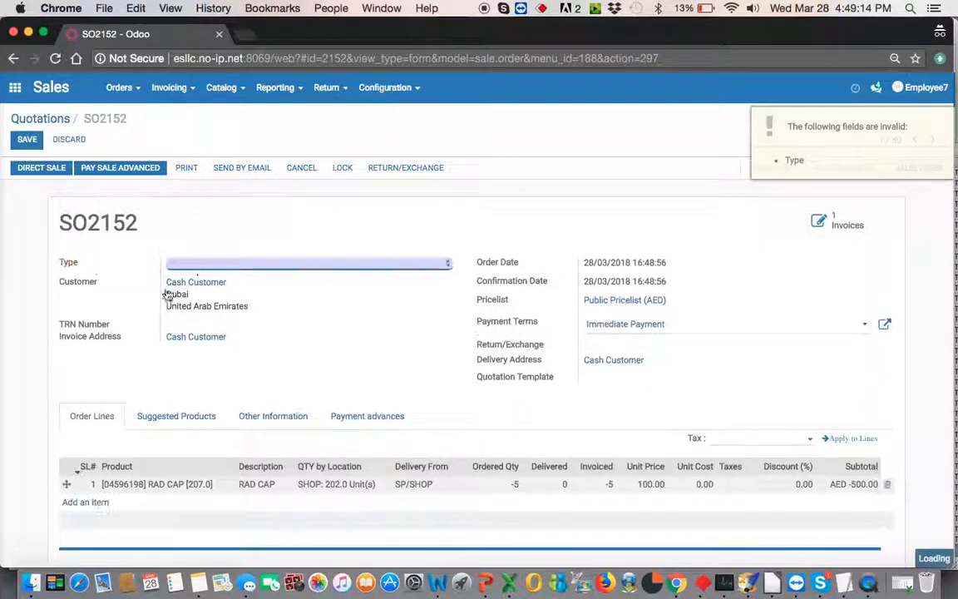
pyautogui.click(202, 265)
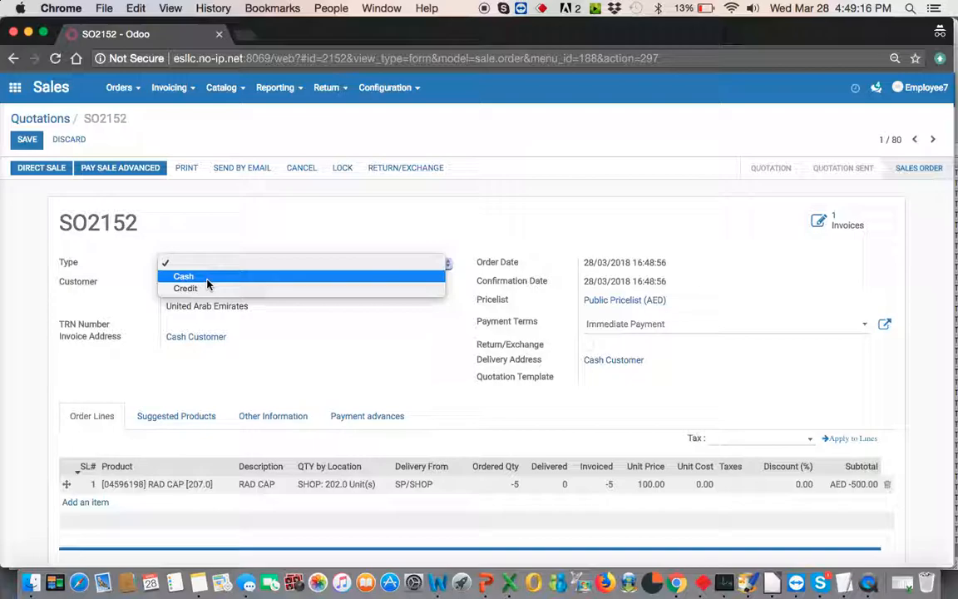
pyautogui.click(206, 278)
pyautogui.click(816, 223)
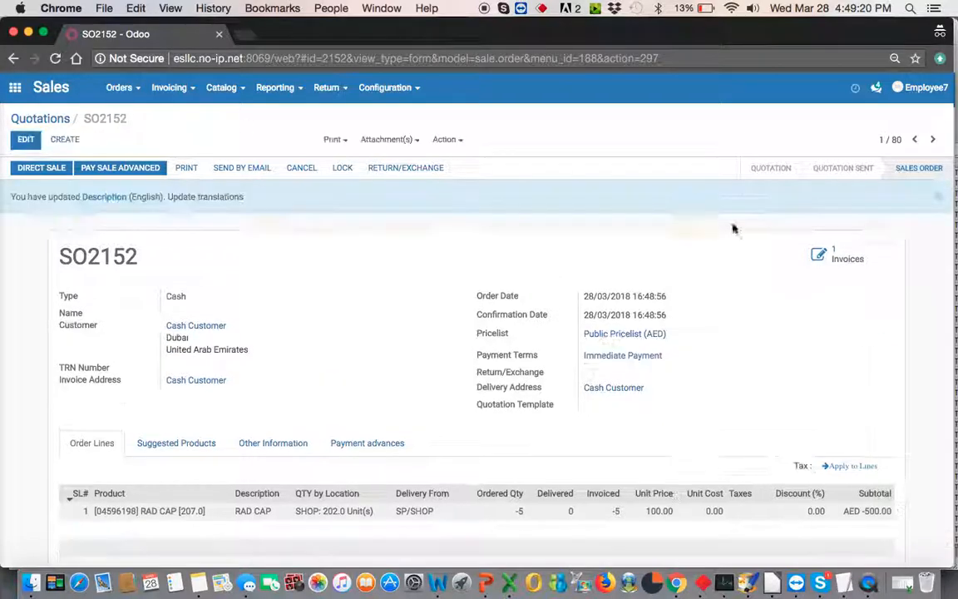
# Review the credit note linked to the return order, including its product line and totals, and return to the quotations list.
pyautogui.click(826, 258)
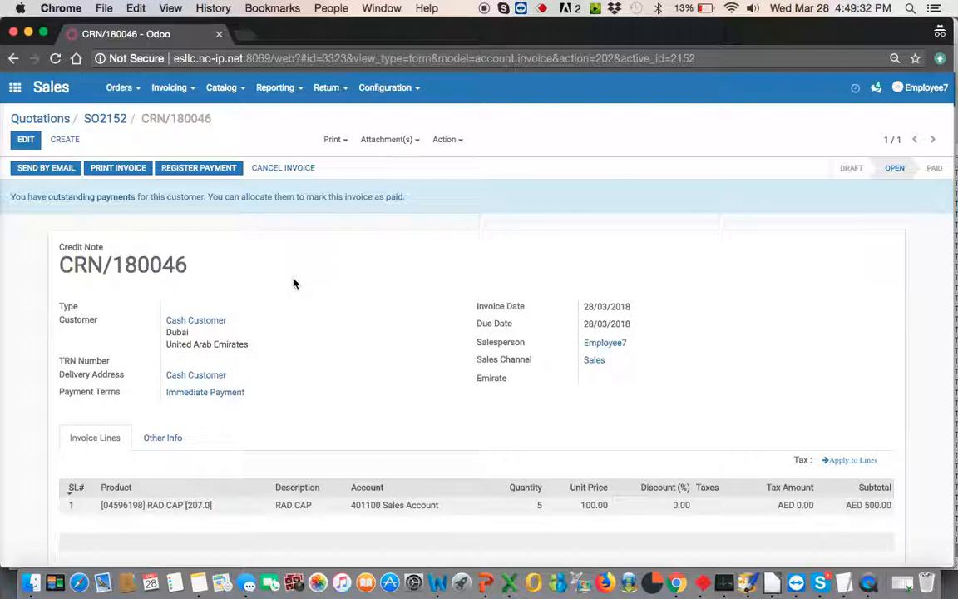
pyautogui.scroll(-5, 293, 283)
pyautogui.scroll(5, 293, 283)
pyautogui.click(40, 121)
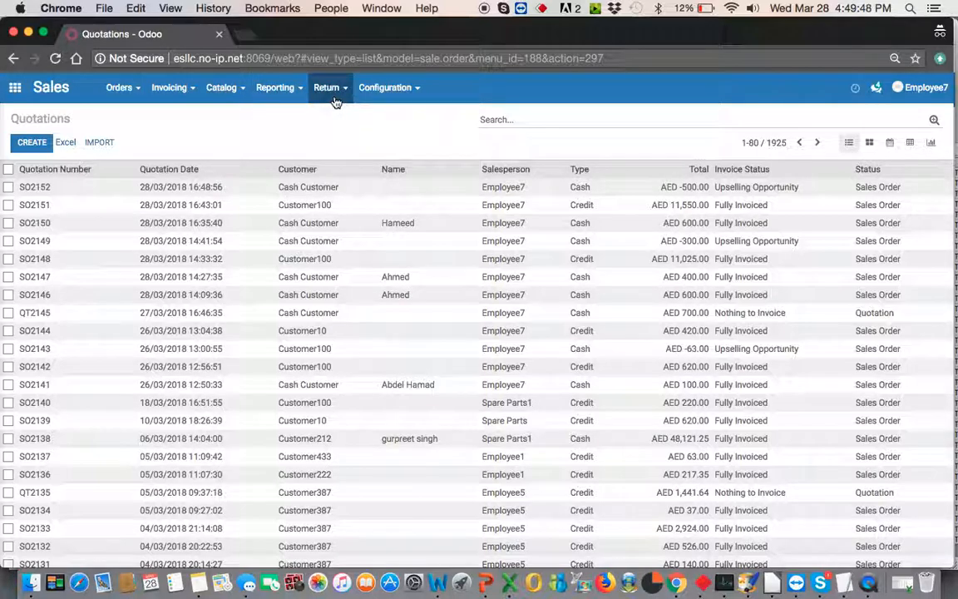
# Start a direct sales return with Customer1 as the customer.
pyautogui.click(336, 102)
pyautogui.click(356, 119)
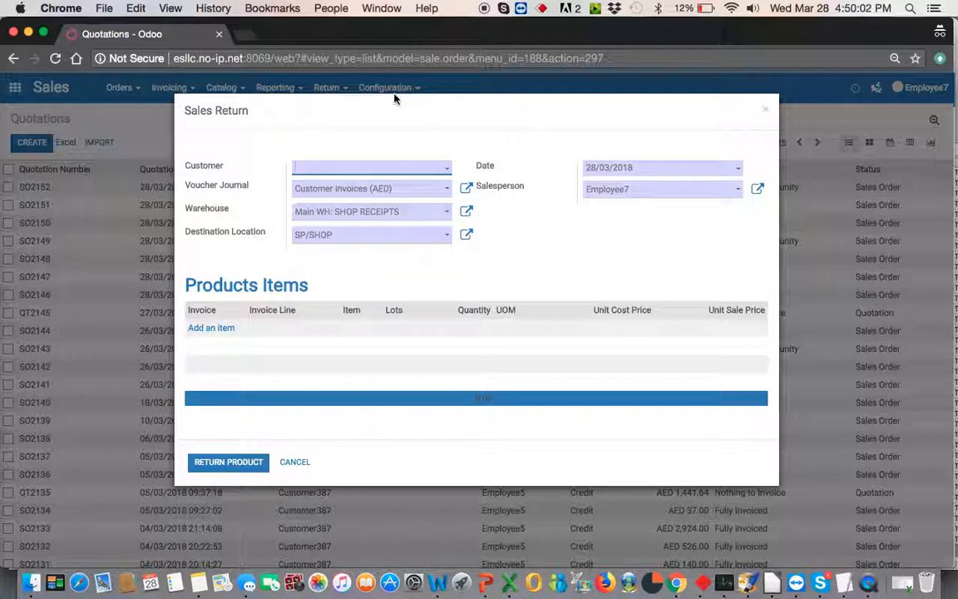
pyautogui.click(383, 170)
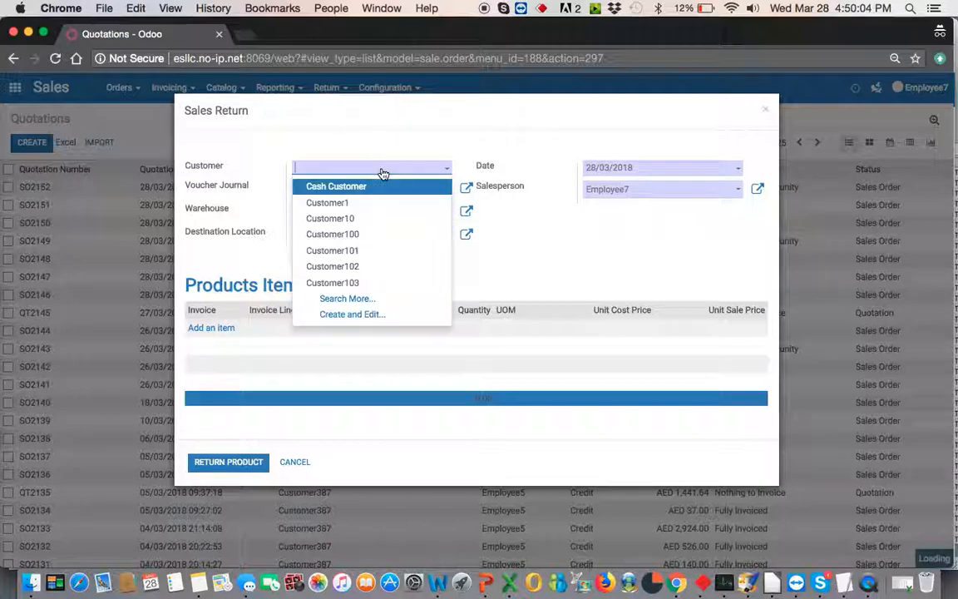
pyautogui.click(343, 204)
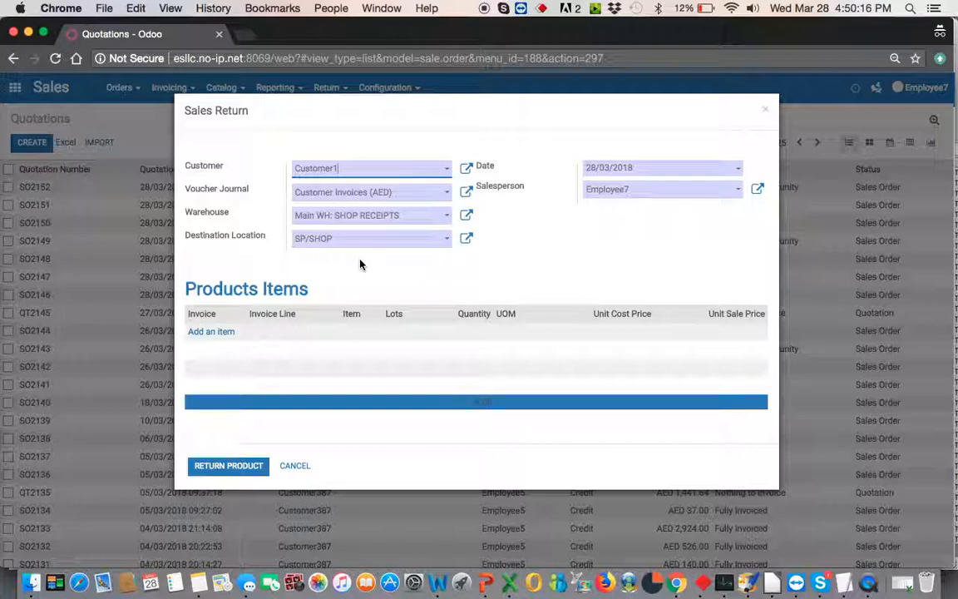
# Examine the invoice, invoice line and item choices available on a new sales return product line.
pyautogui.click(206, 333)
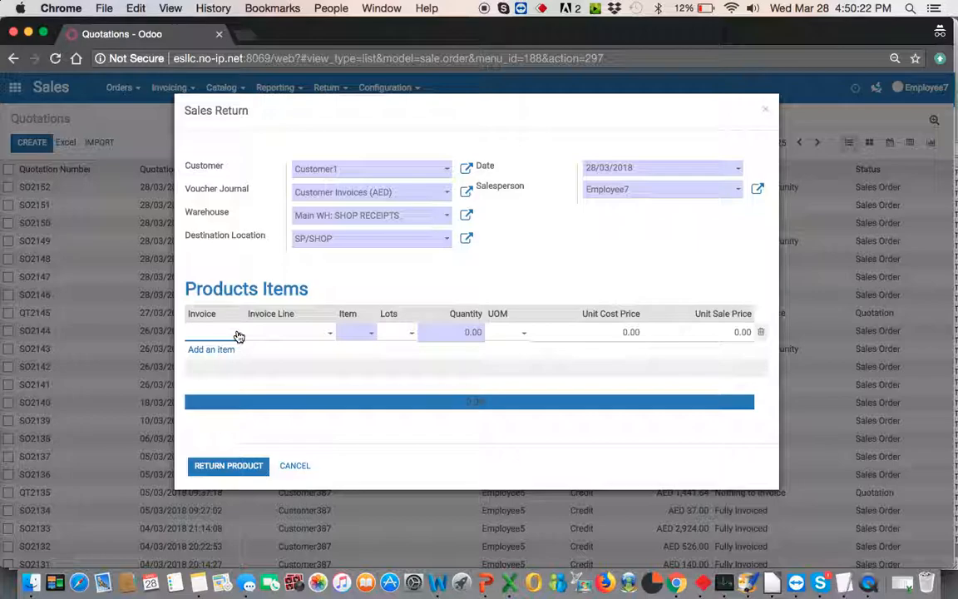
pyautogui.click(237, 334)
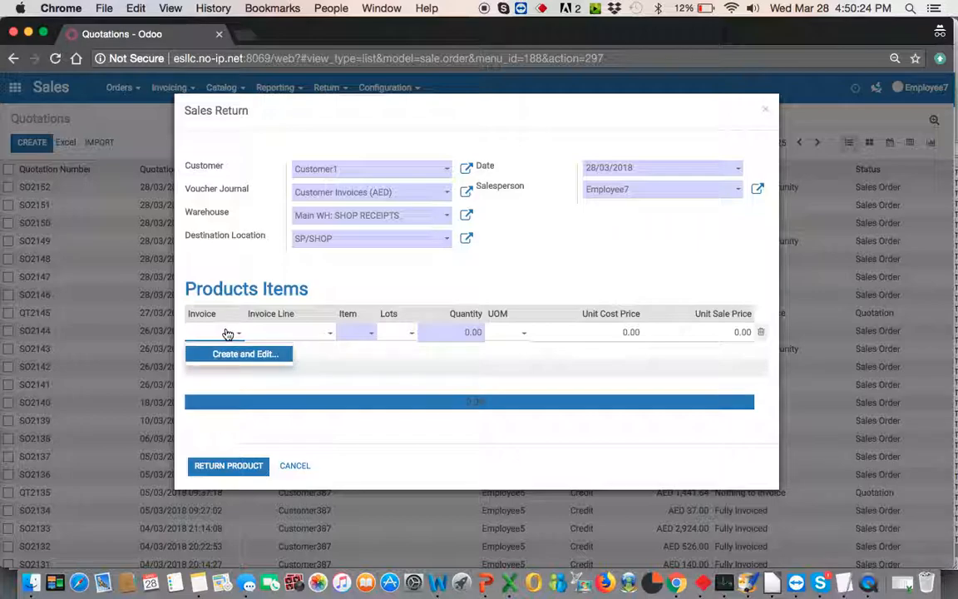
pyautogui.click(281, 336)
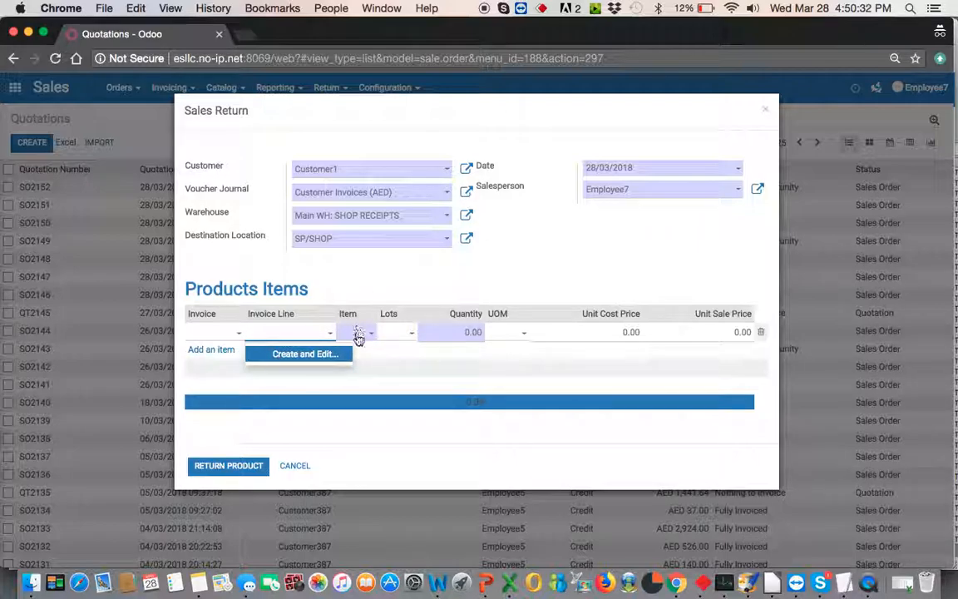
pyautogui.click(359, 340)
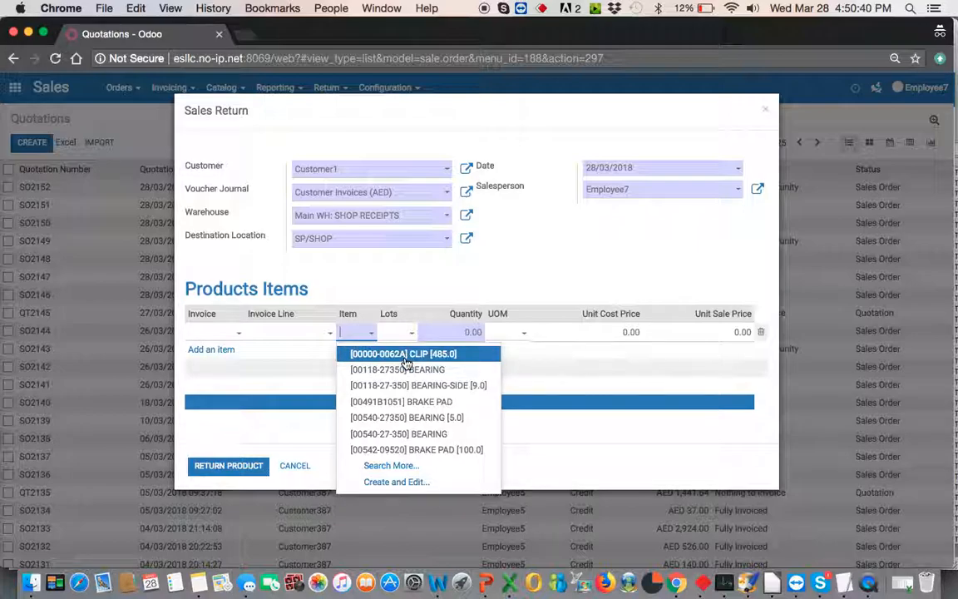
pyautogui.click(543, 290)
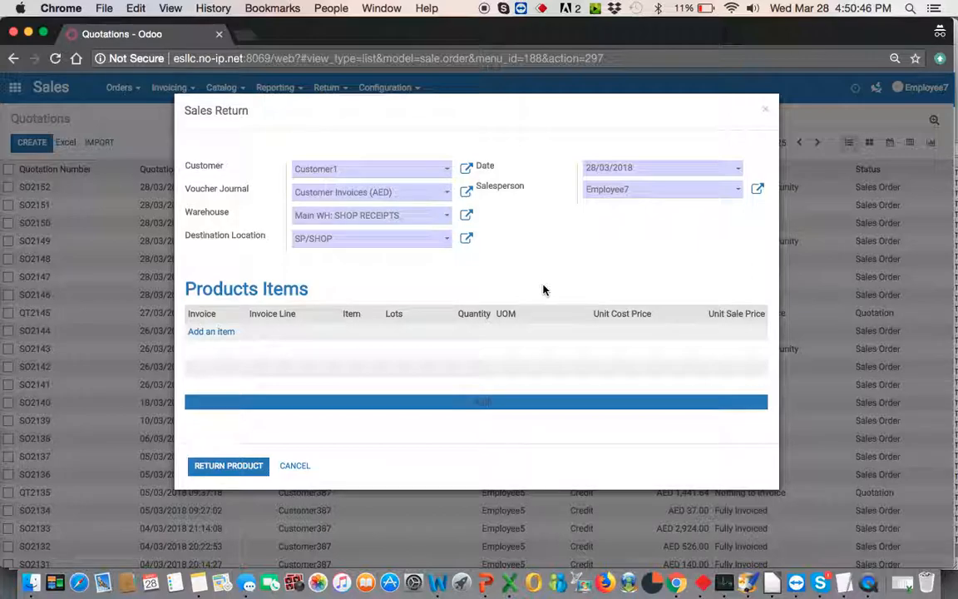
pyautogui.click(211, 333)
pyautogui.click(366, 333)
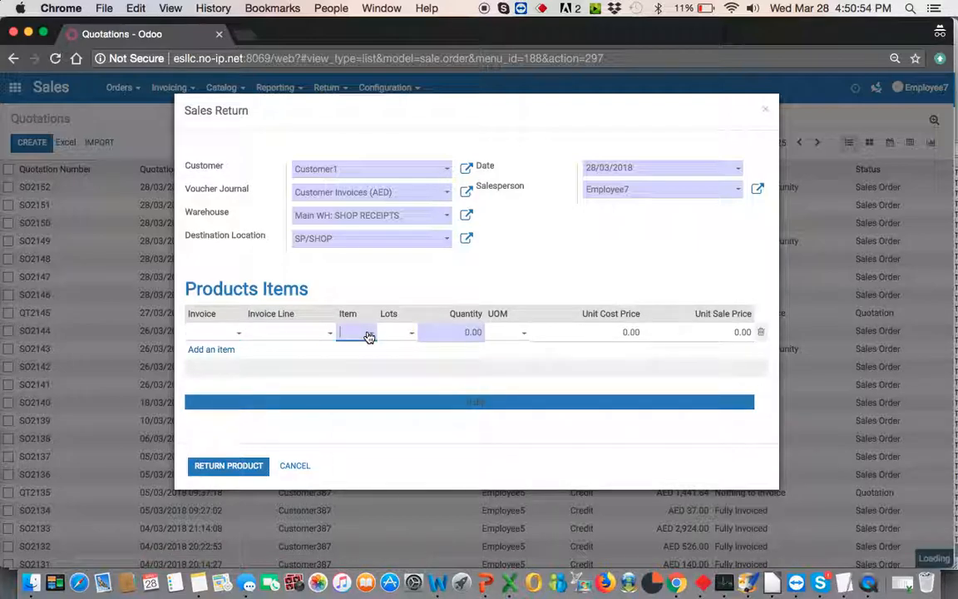
pyautogui.click(390, 371)
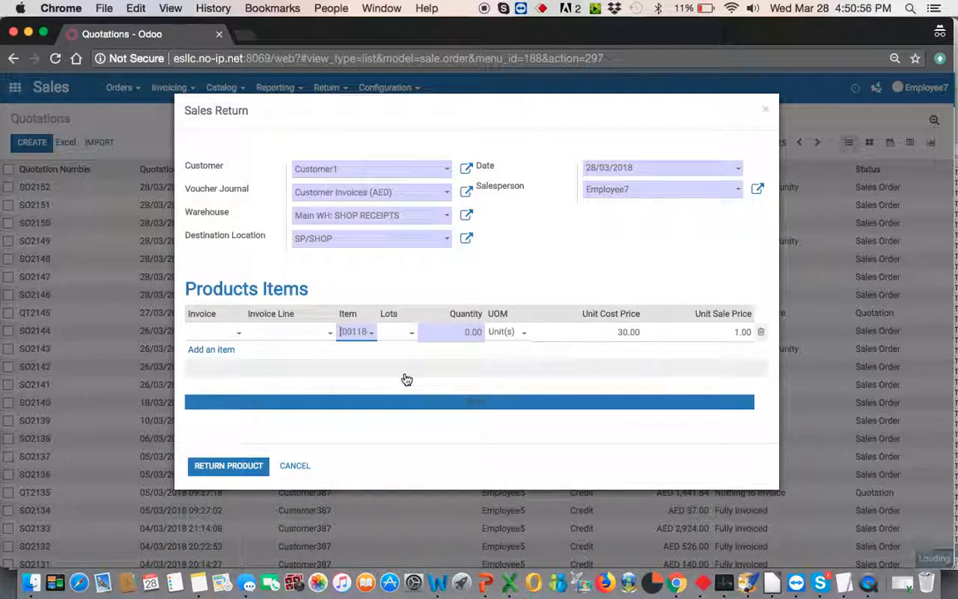
pyautogui.click(449, 337)
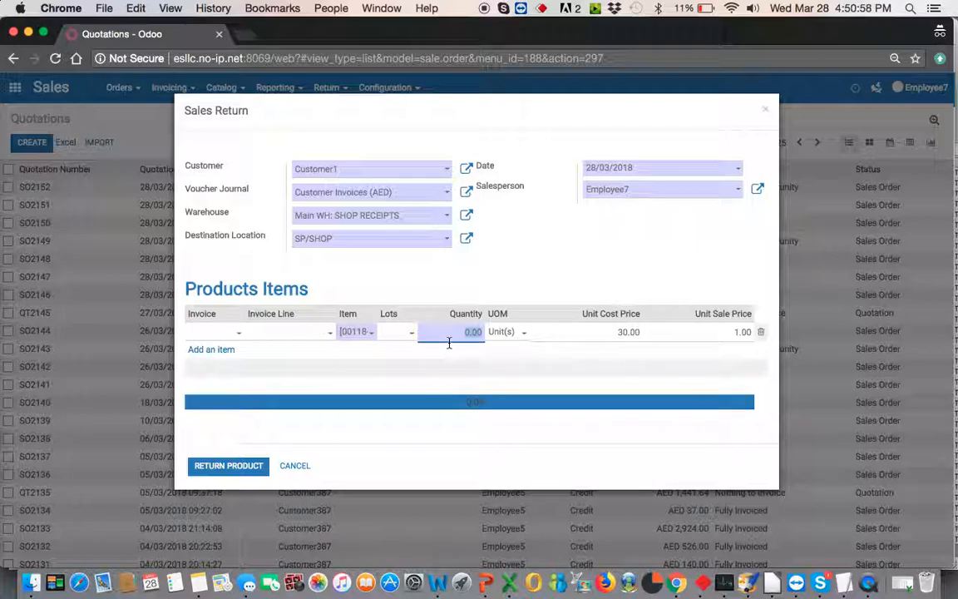
pyautogui.write('1')
pyautogui.click(711, 332)
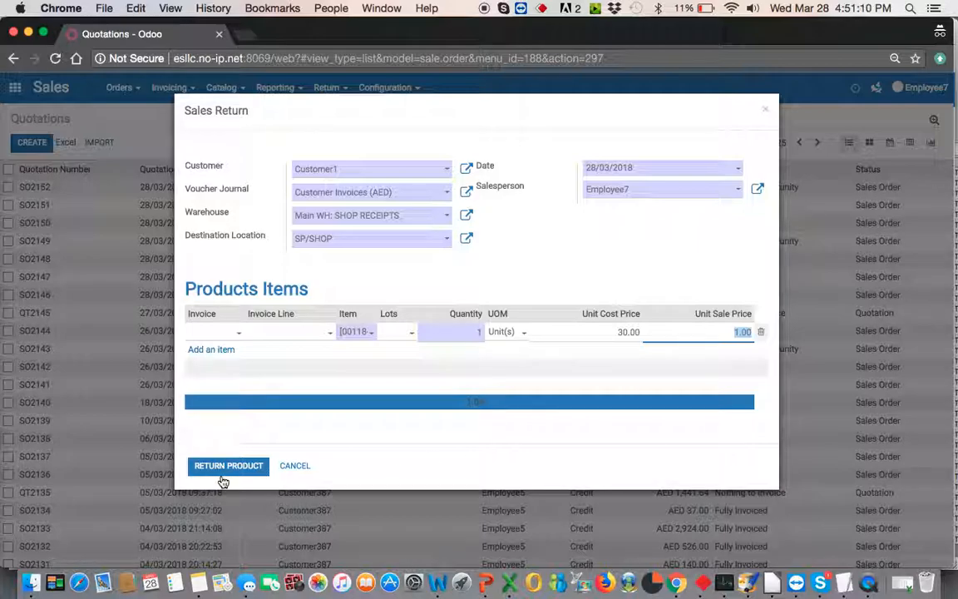
pyautogui.click(764, 110)
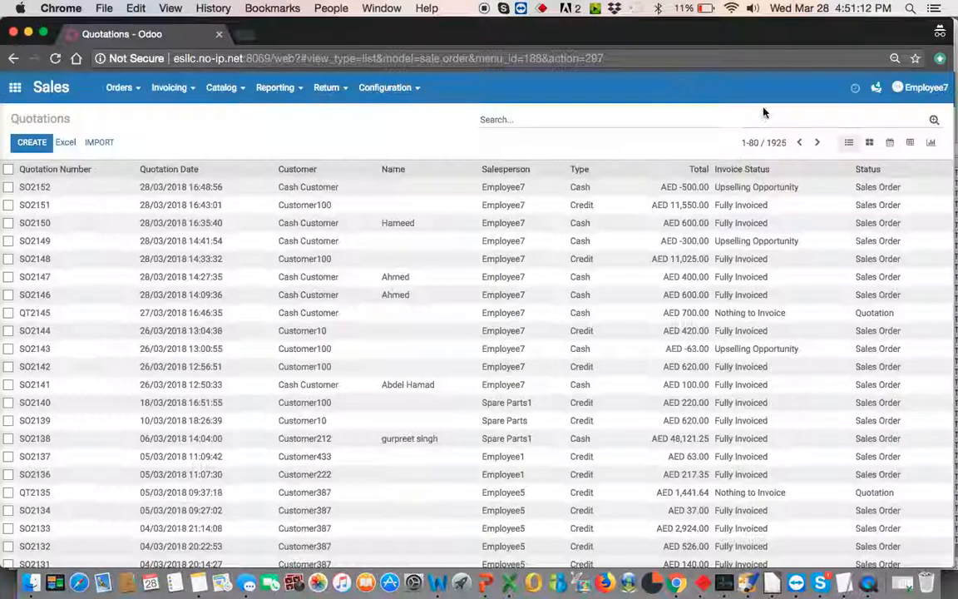